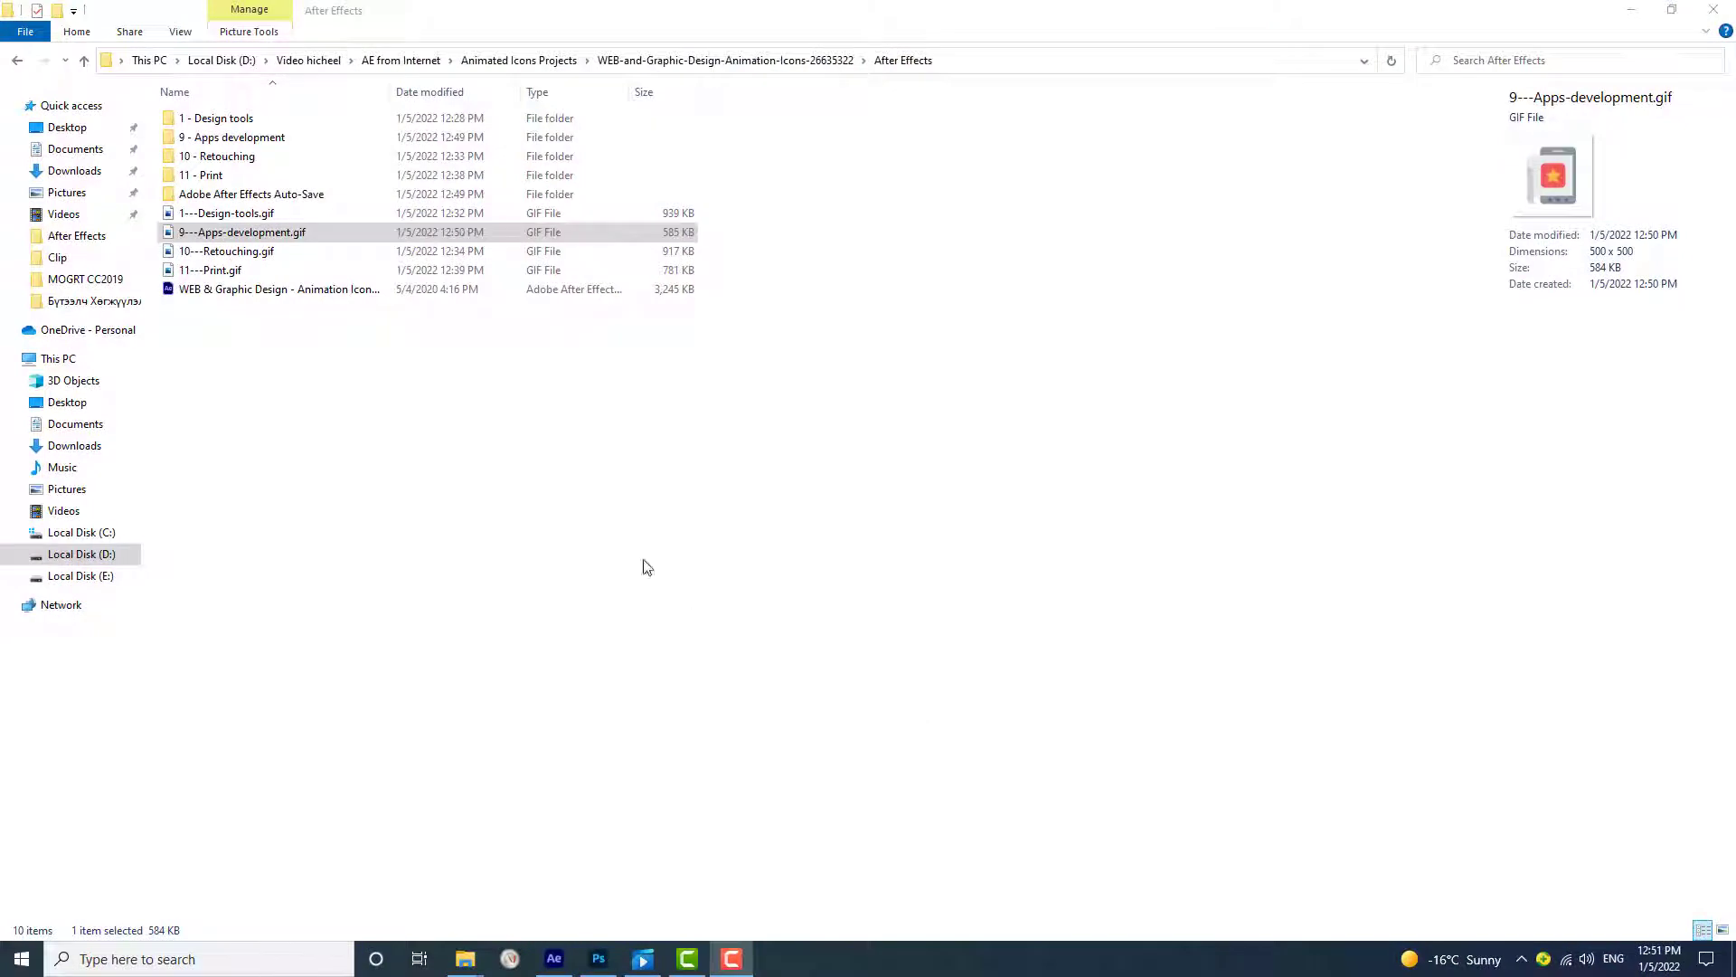
Step: View the finished icon GIFs, from 9---Apps-development.gif through 10---Retouching.gif to 11---Print.gif
double_click(288, 232)
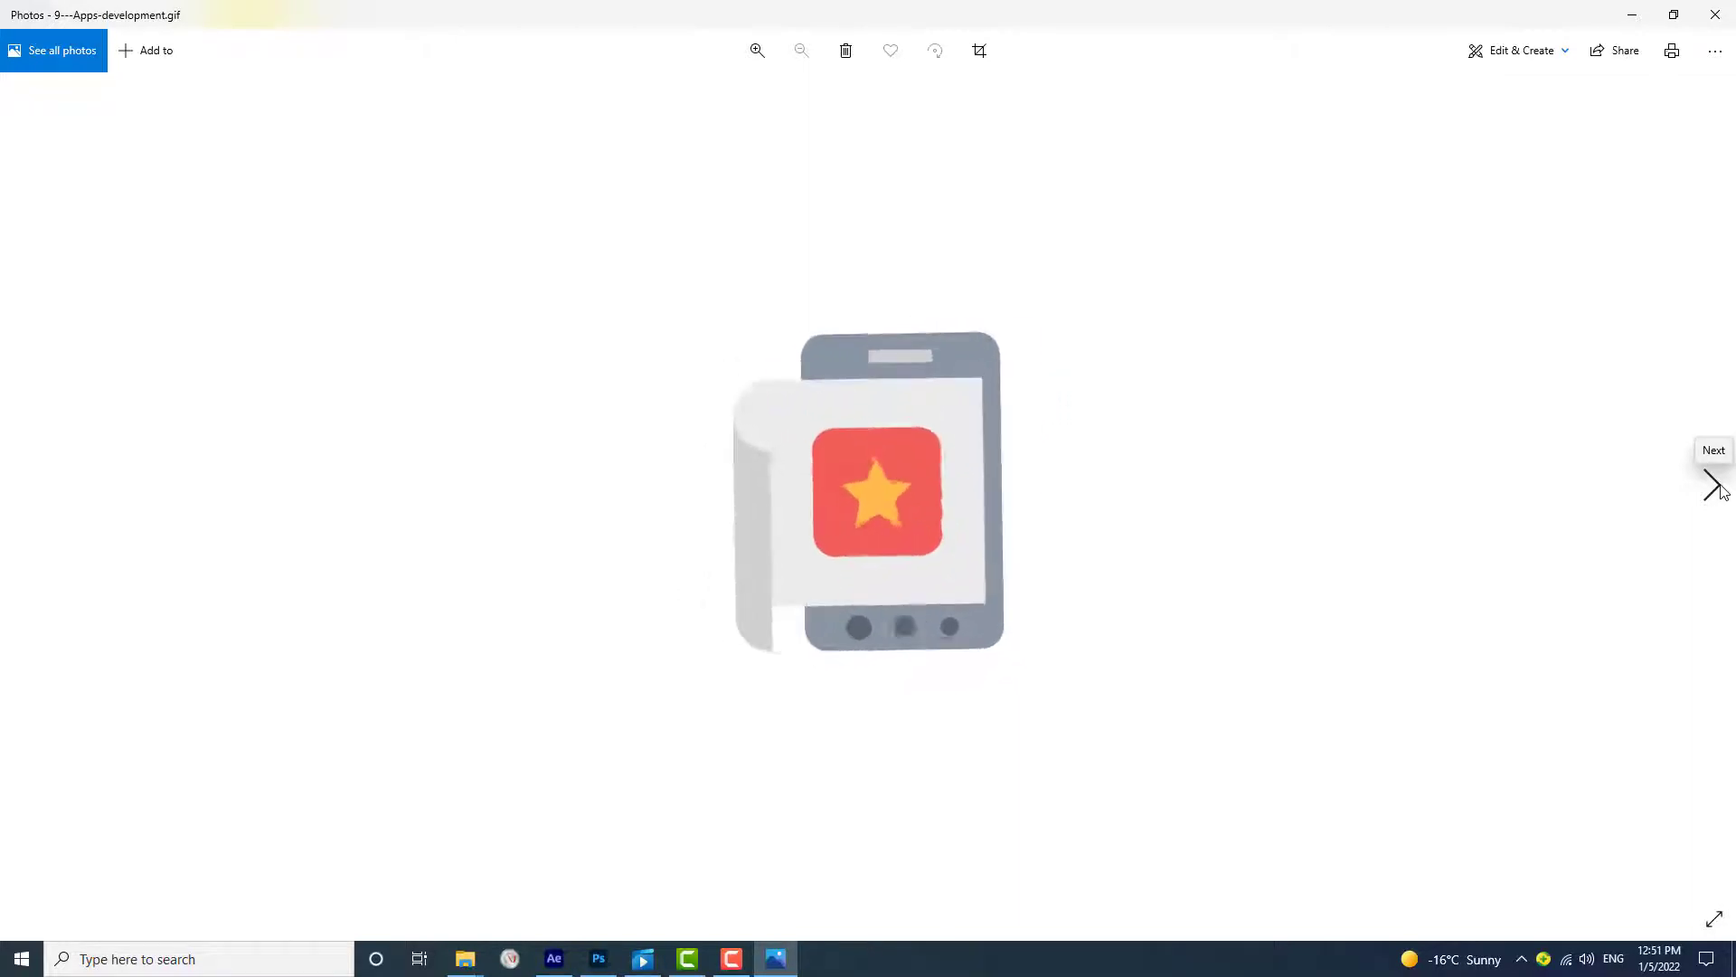
click(1722, 490)
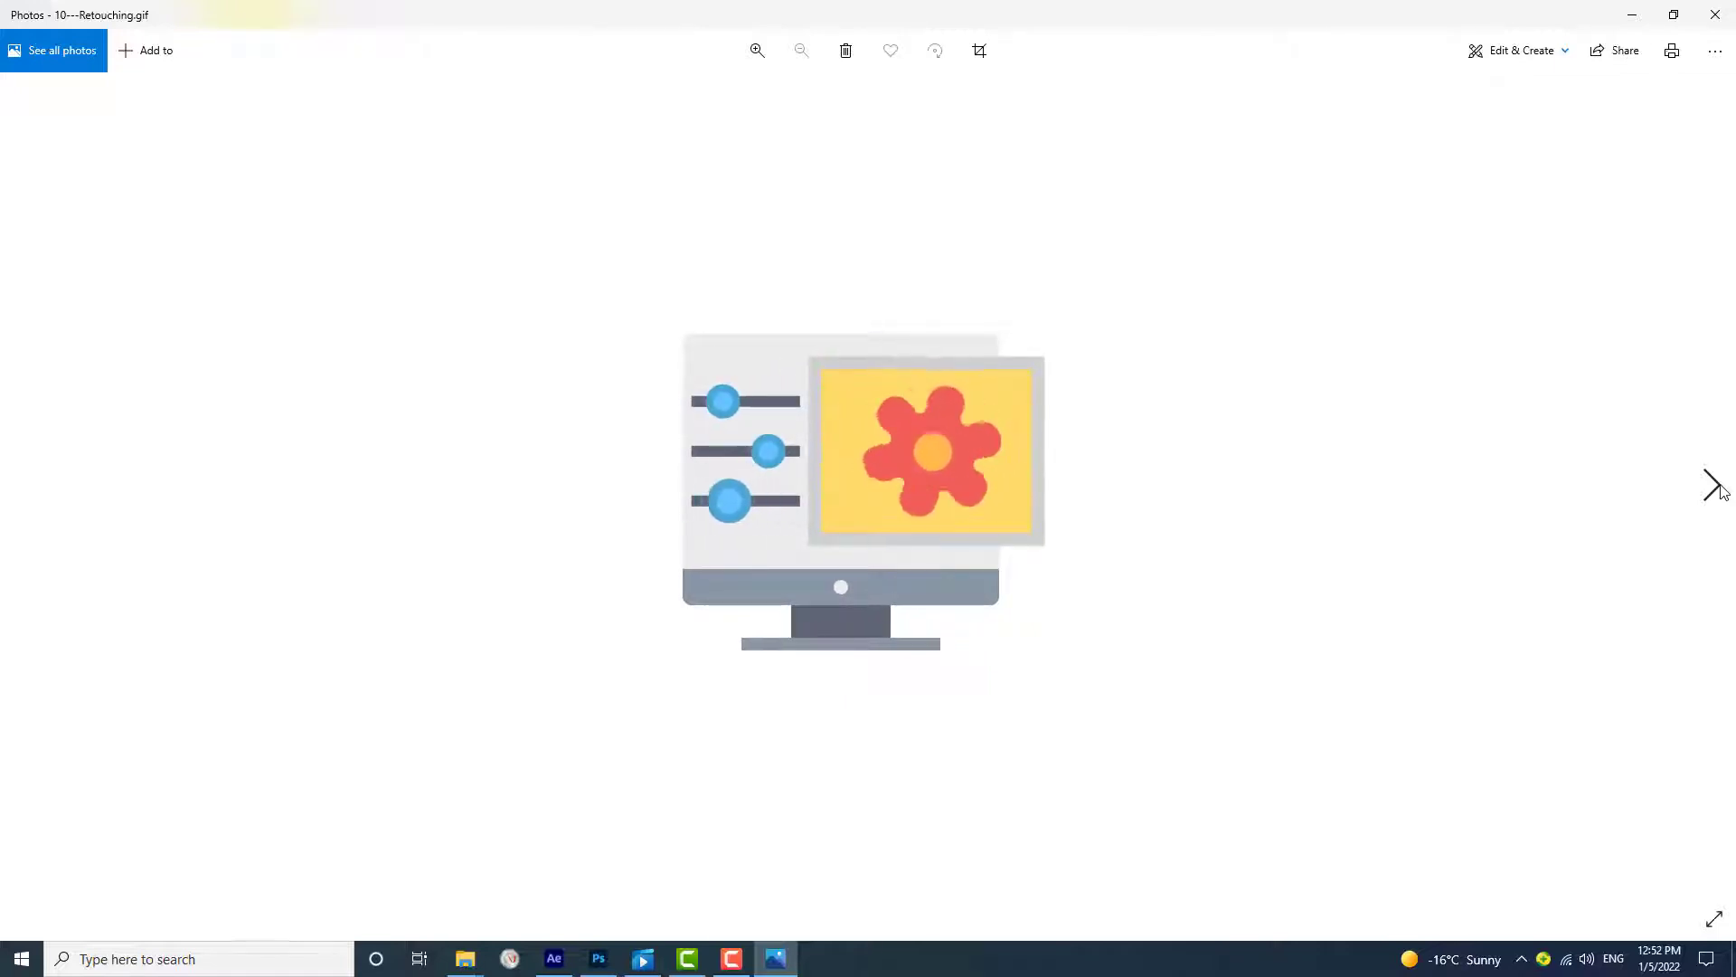
click(1721, 490)
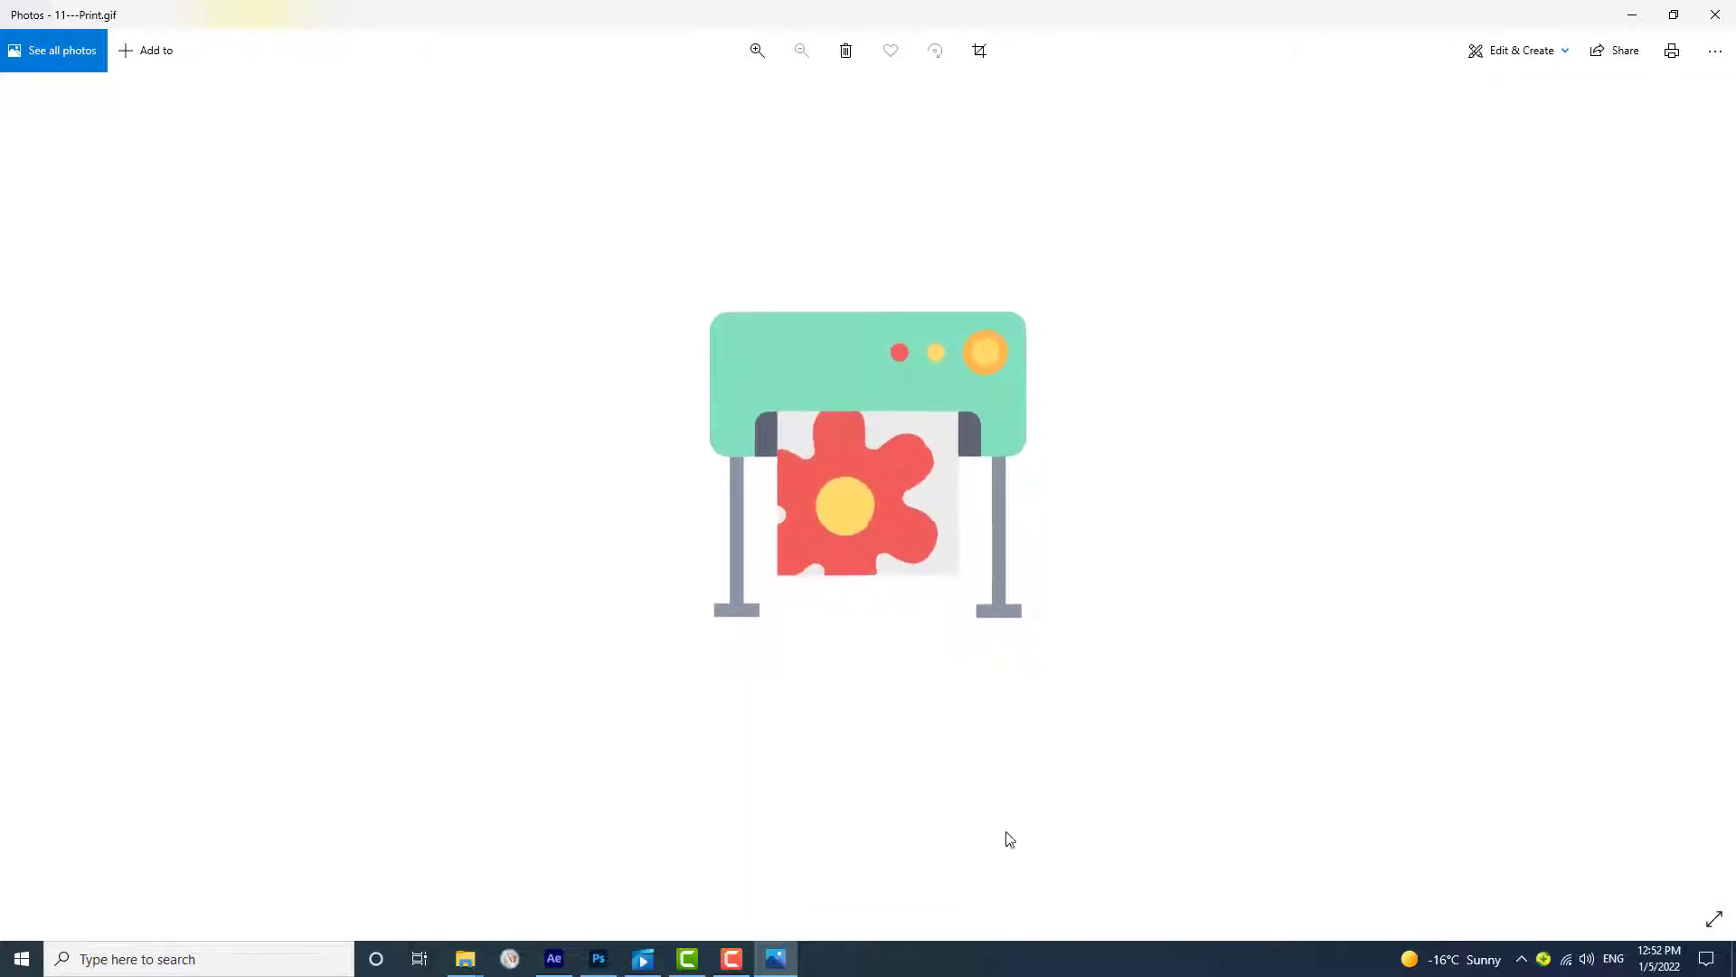
Step: Switch to After Effects, scrub through the 12 - Website map composition and turn on its transparency grid
click(554, 959)
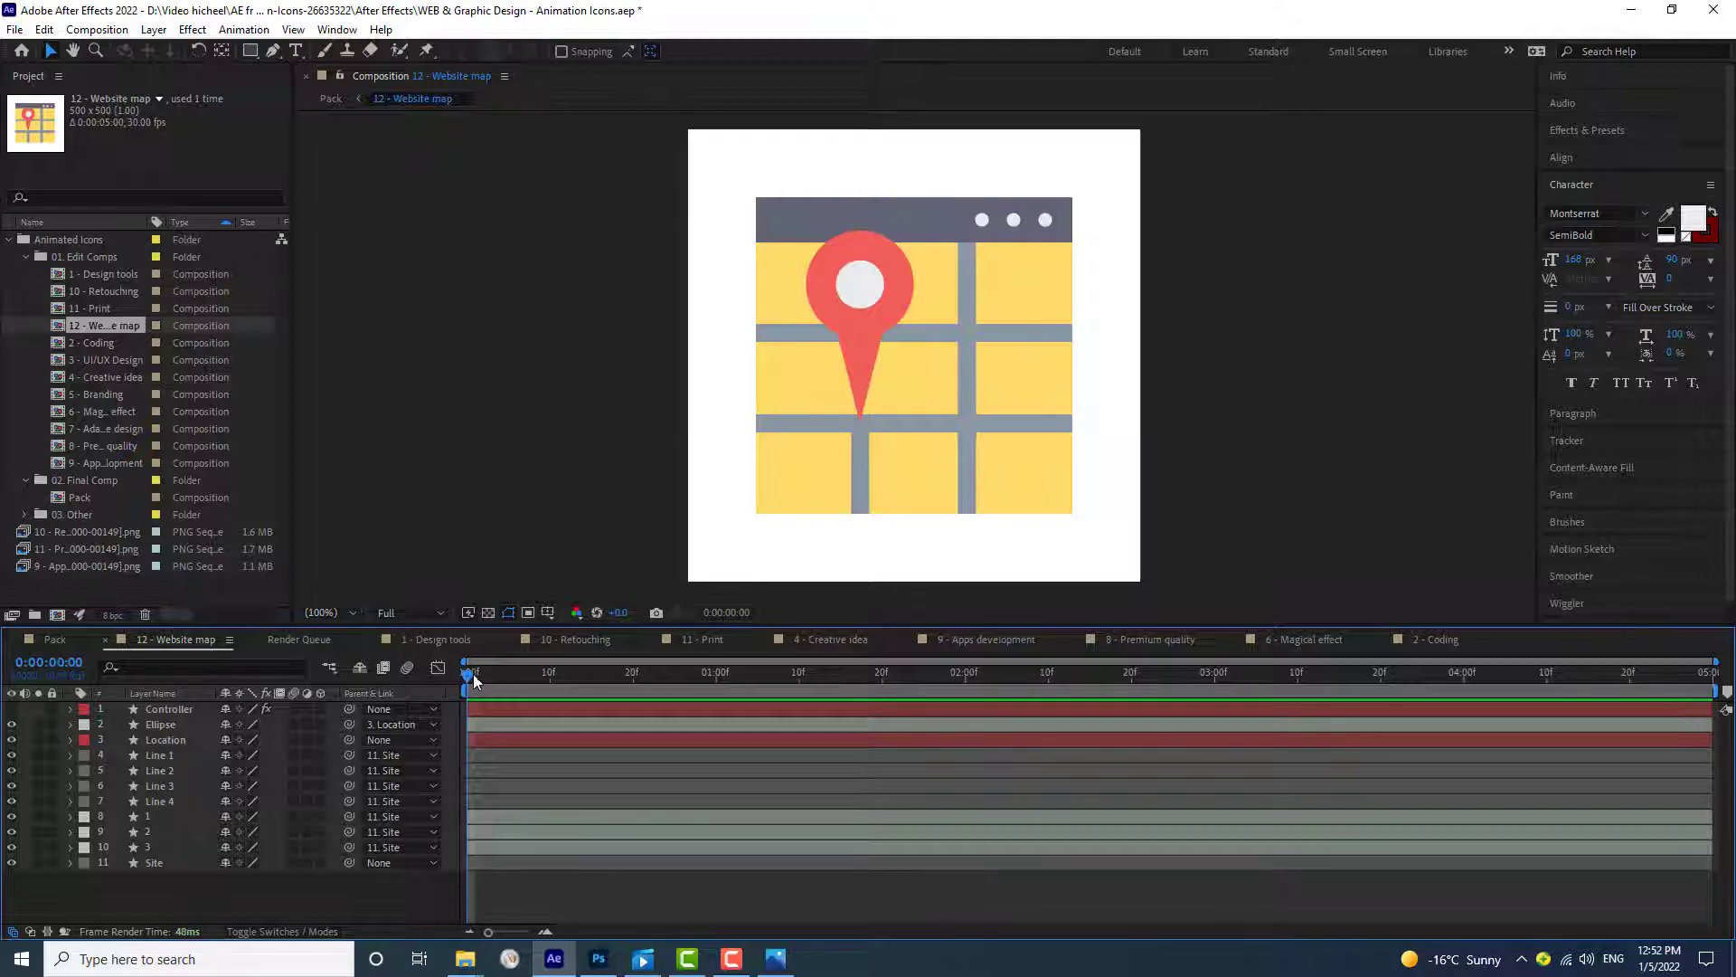
drag(474, 674, 516, 837)
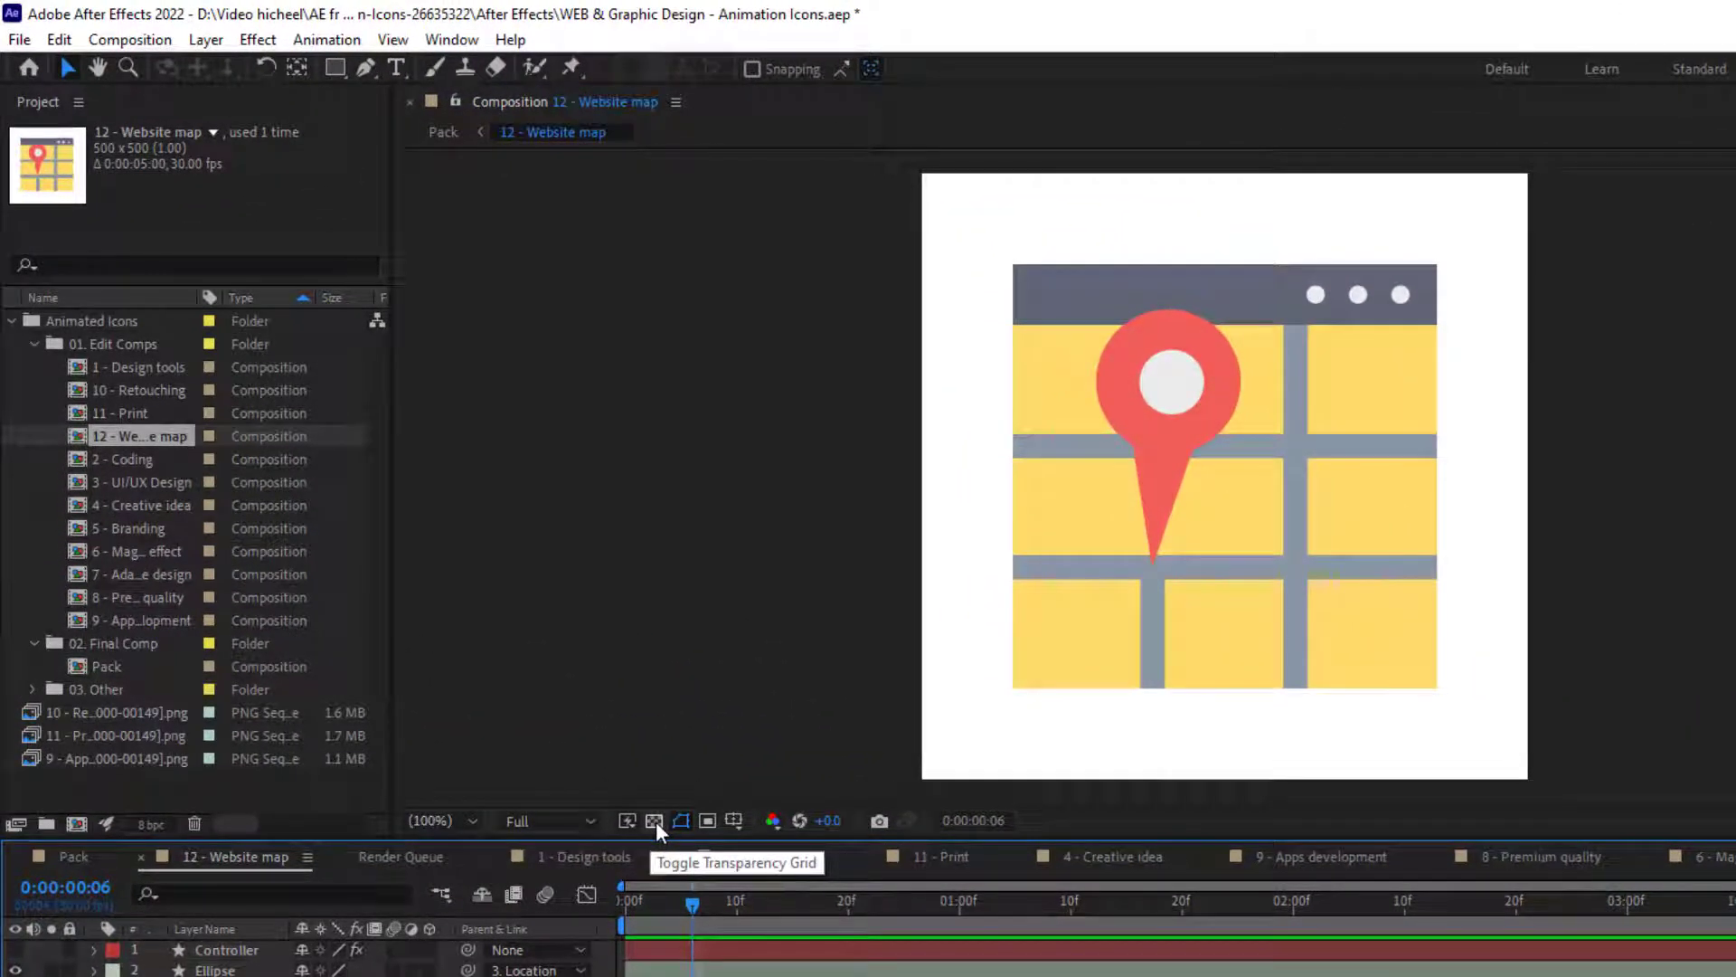
click(655, 821)
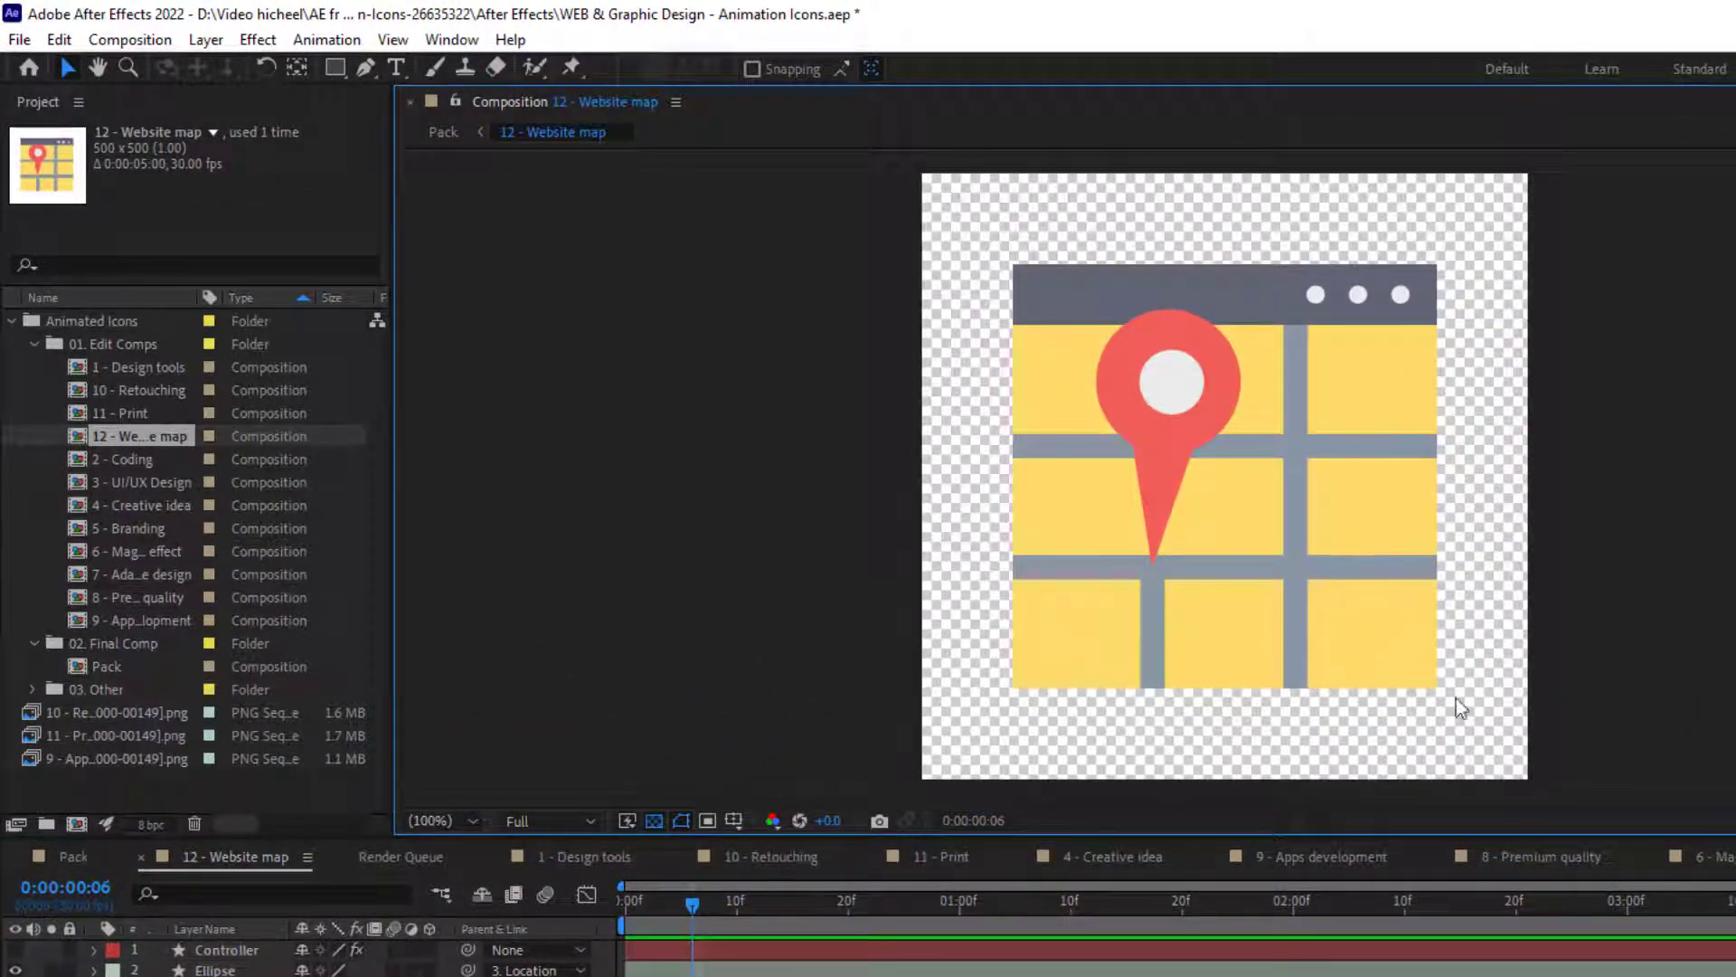
mouse_move(696, 911)
mouse_down()
mouse_move(792, 937)
mouse_move(705, 939)
mouse_up()
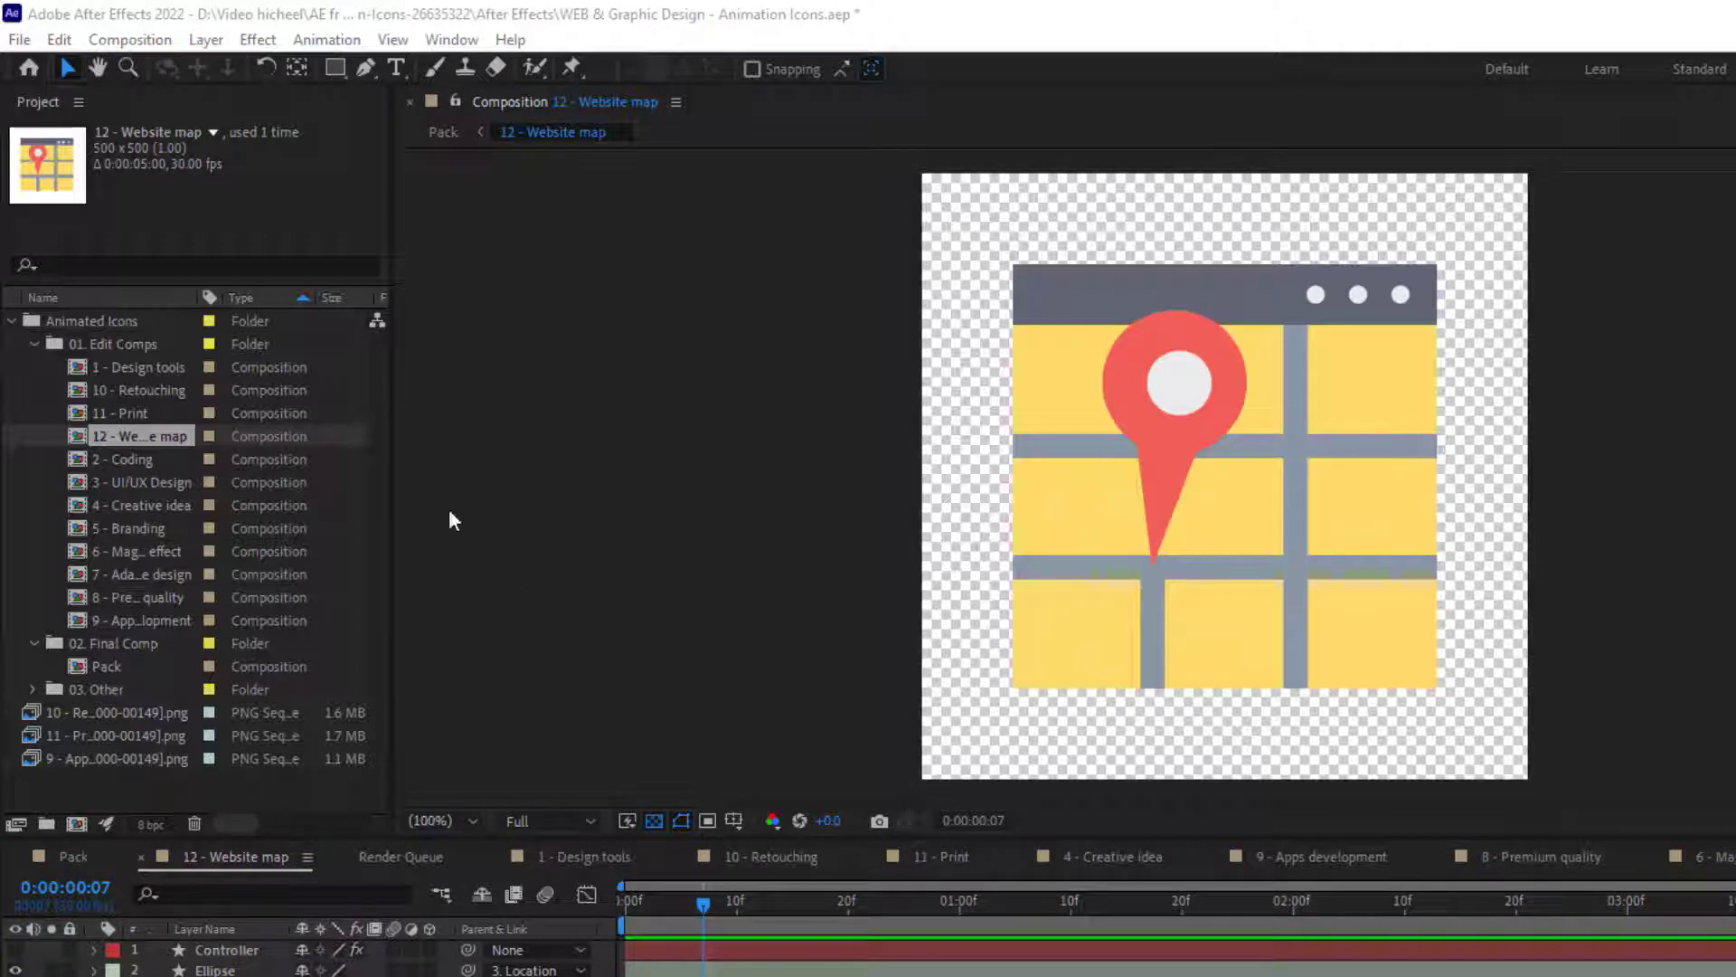
Step: Queue the 12 - Website map composition with Pre-render and collapse the finished Apps development render item
click(121, 38)
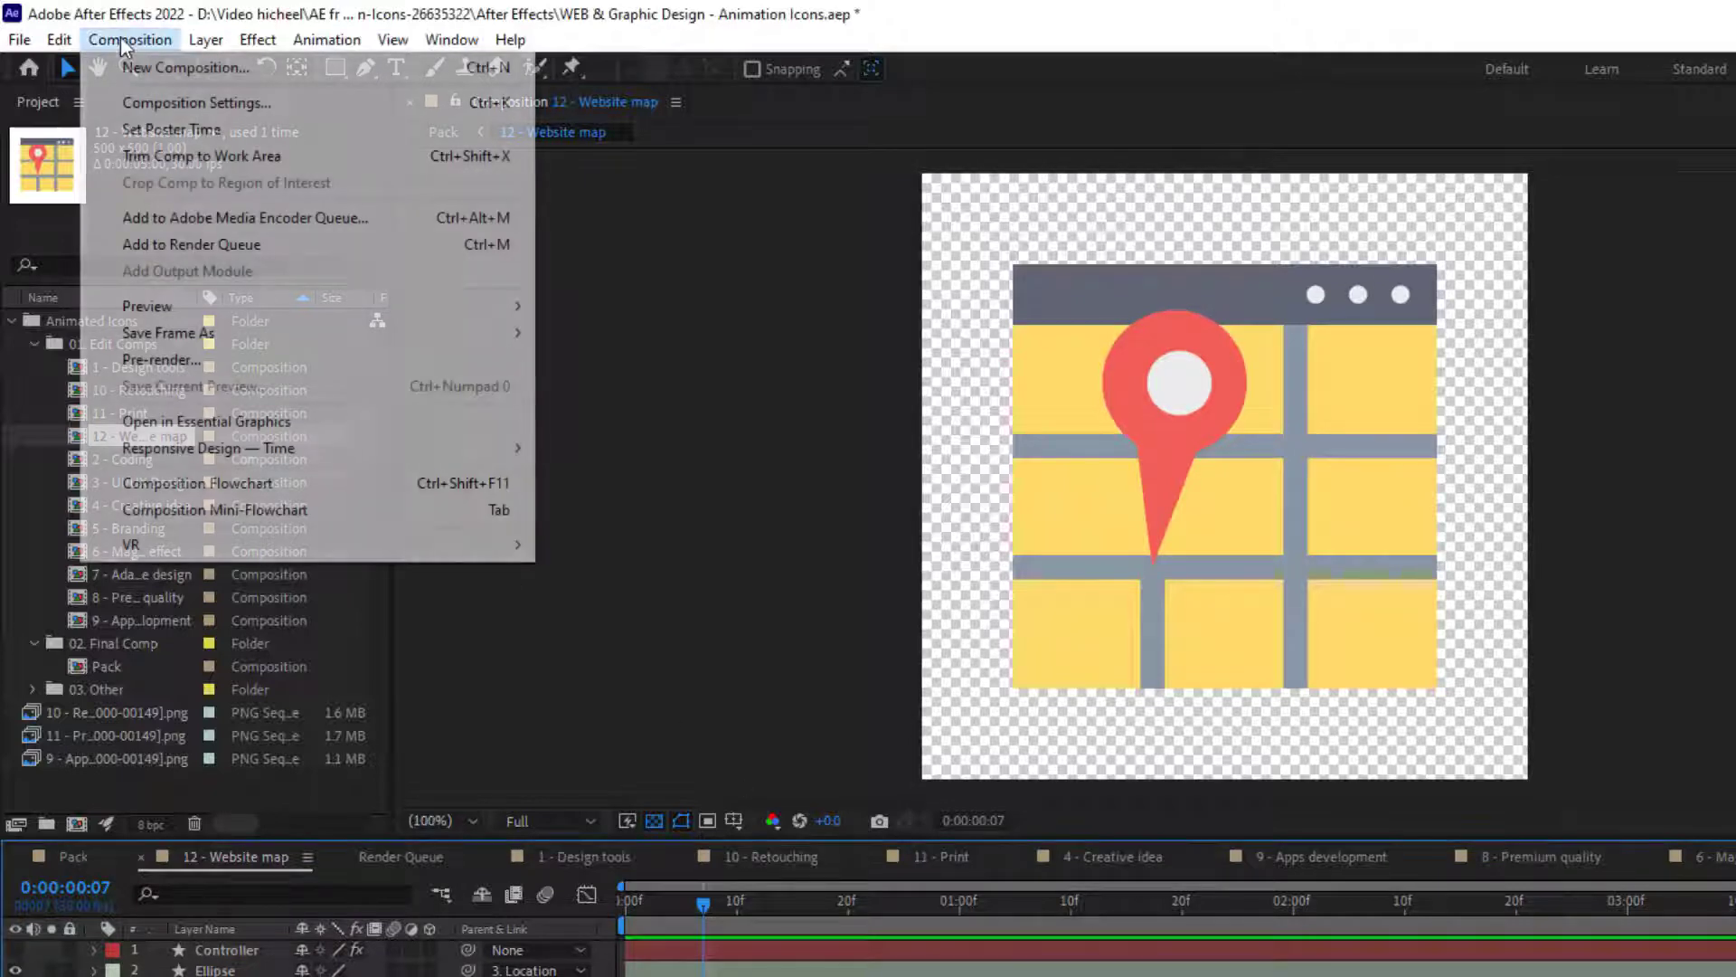
click(208, 363)
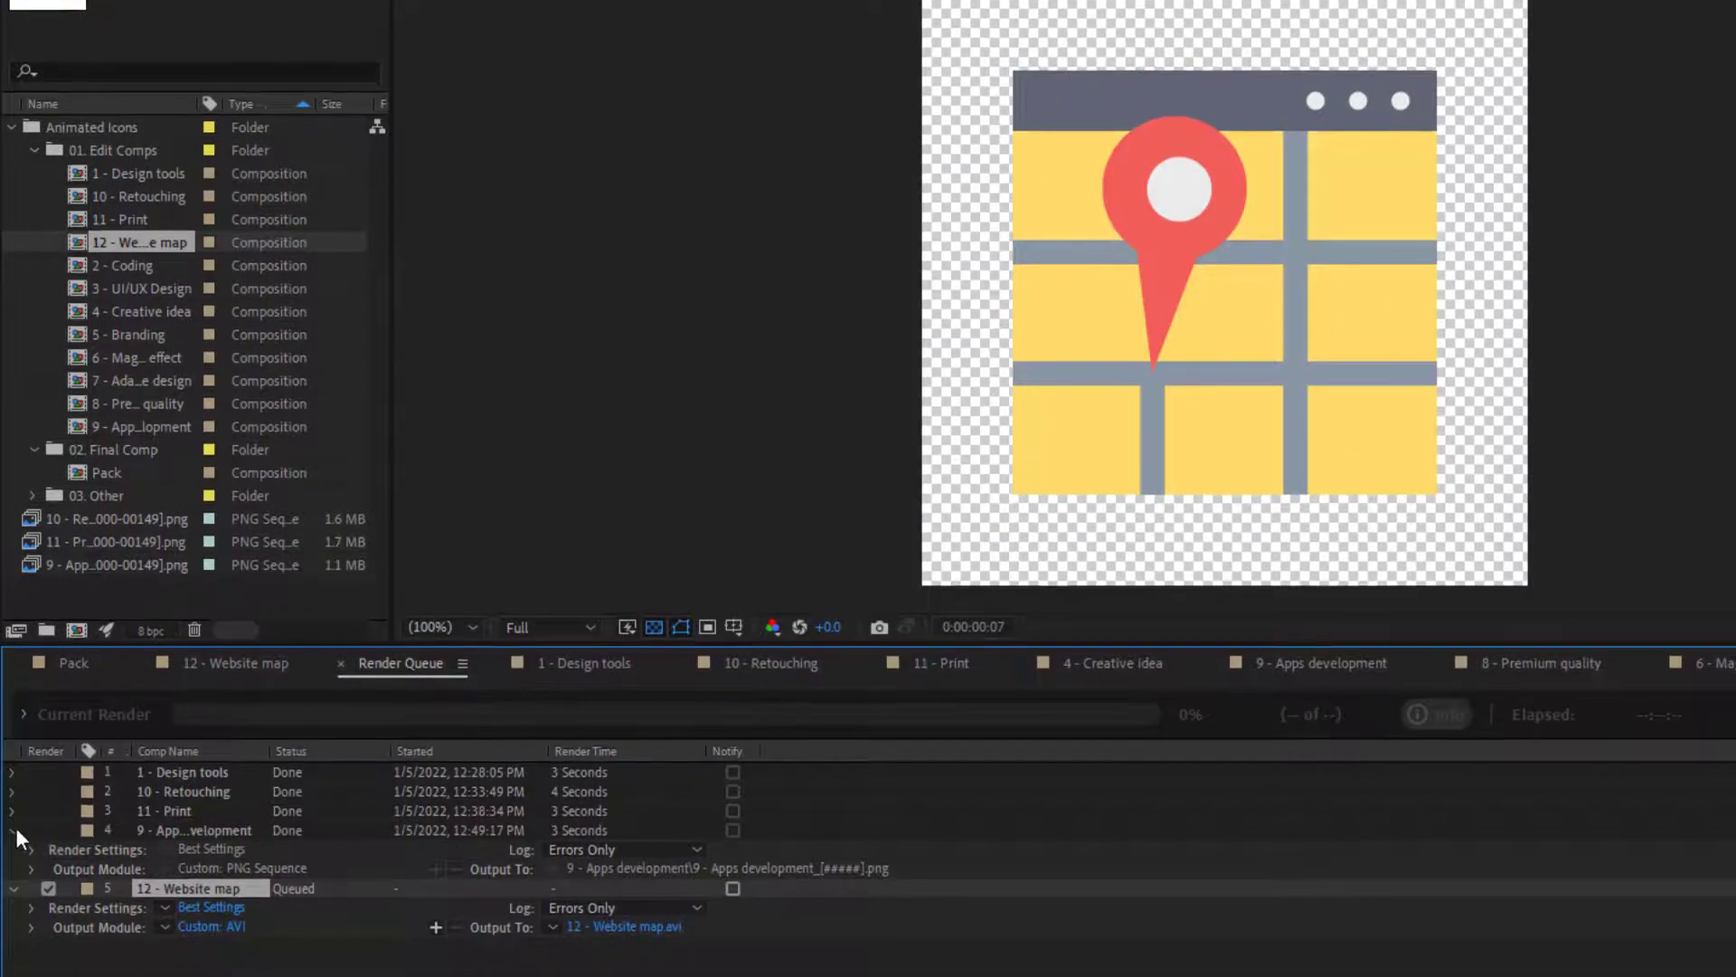
click(15, 829)
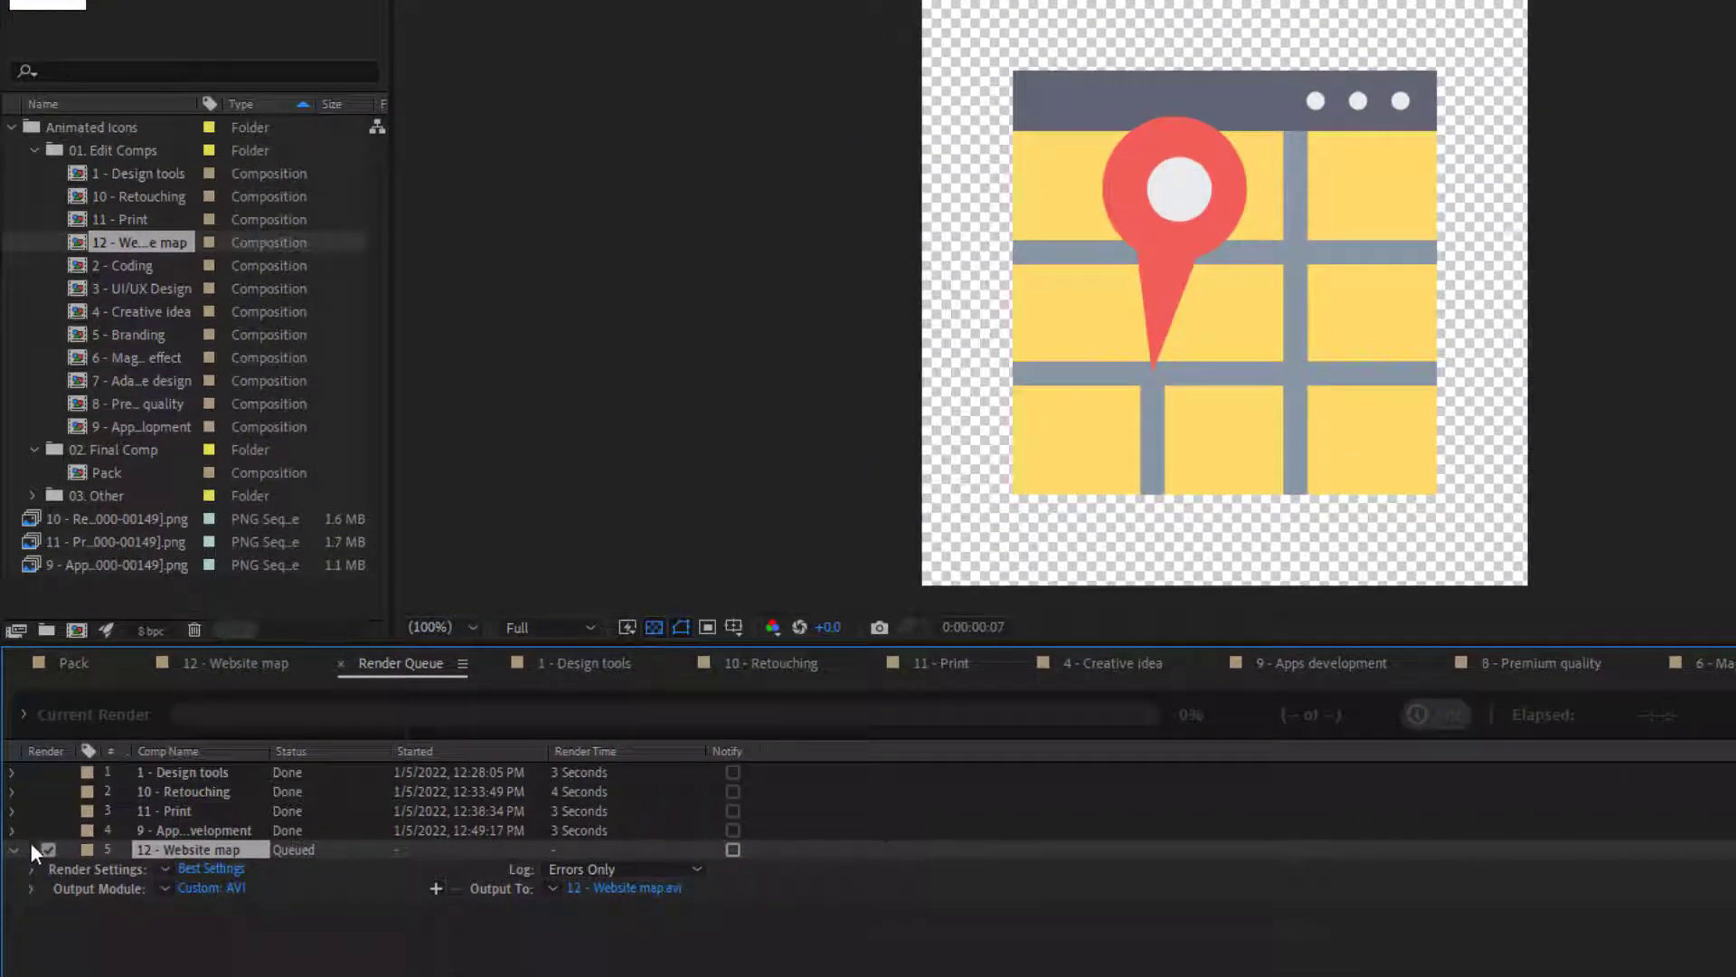
Step: Set the output module format of the 12 - Website map render to PNG Sequence
click(214, 888)
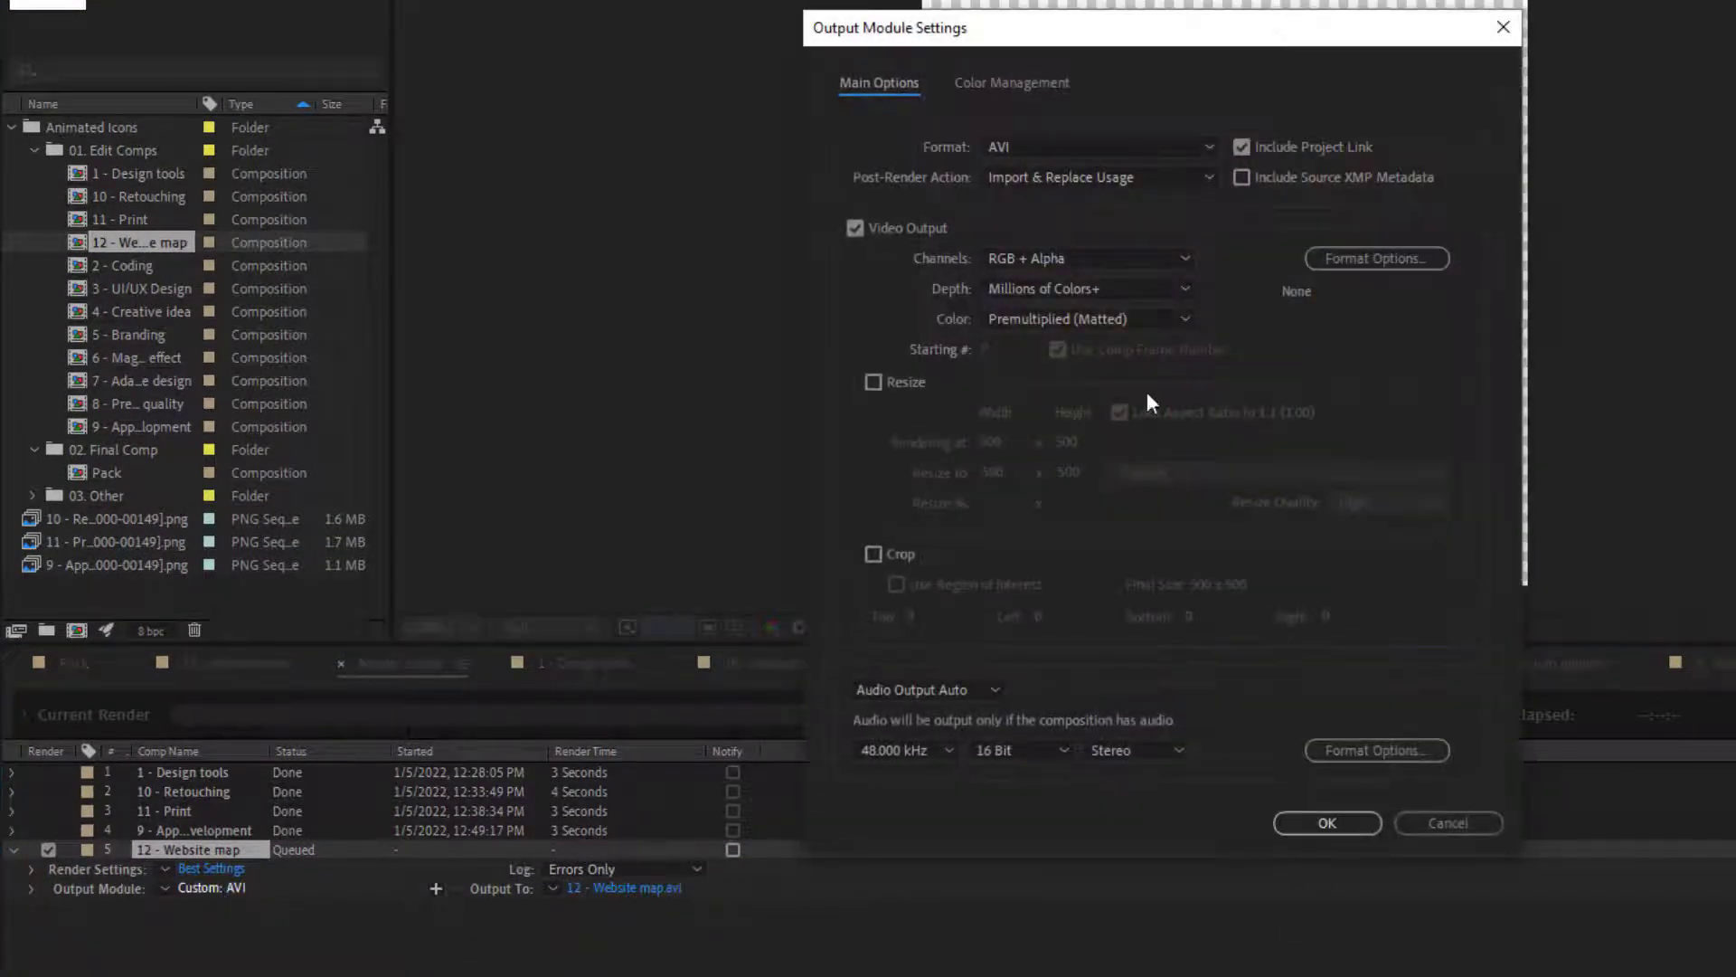
click(1190, 151)
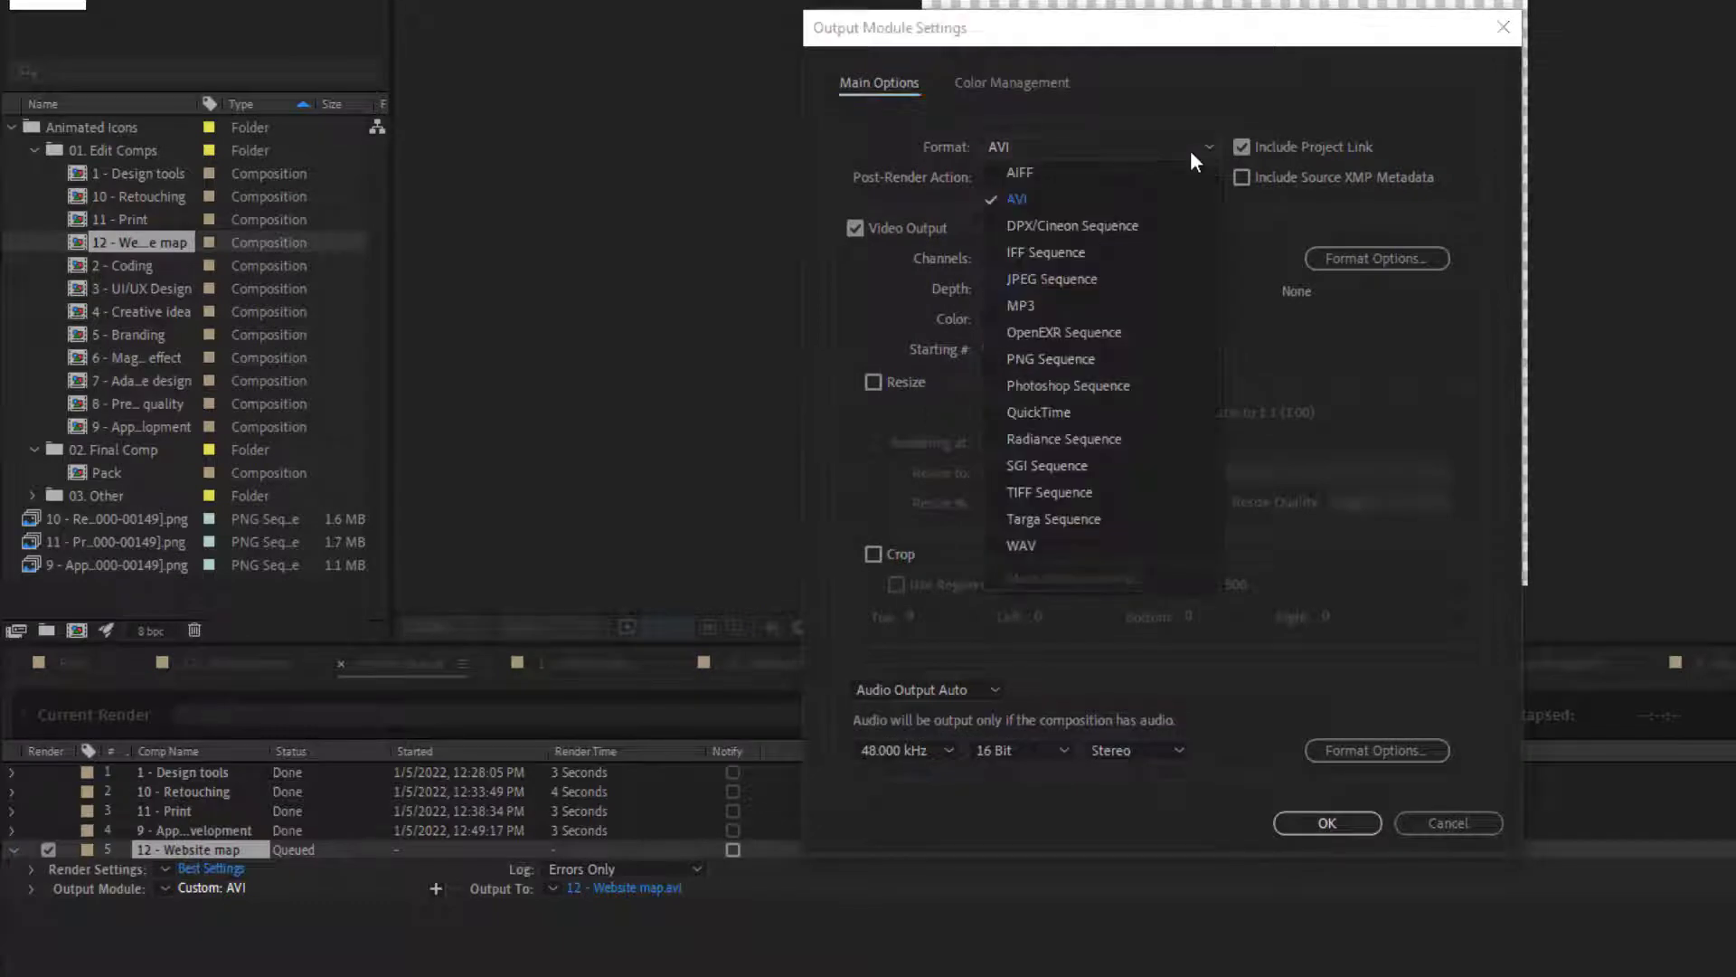
click(1136, 359)
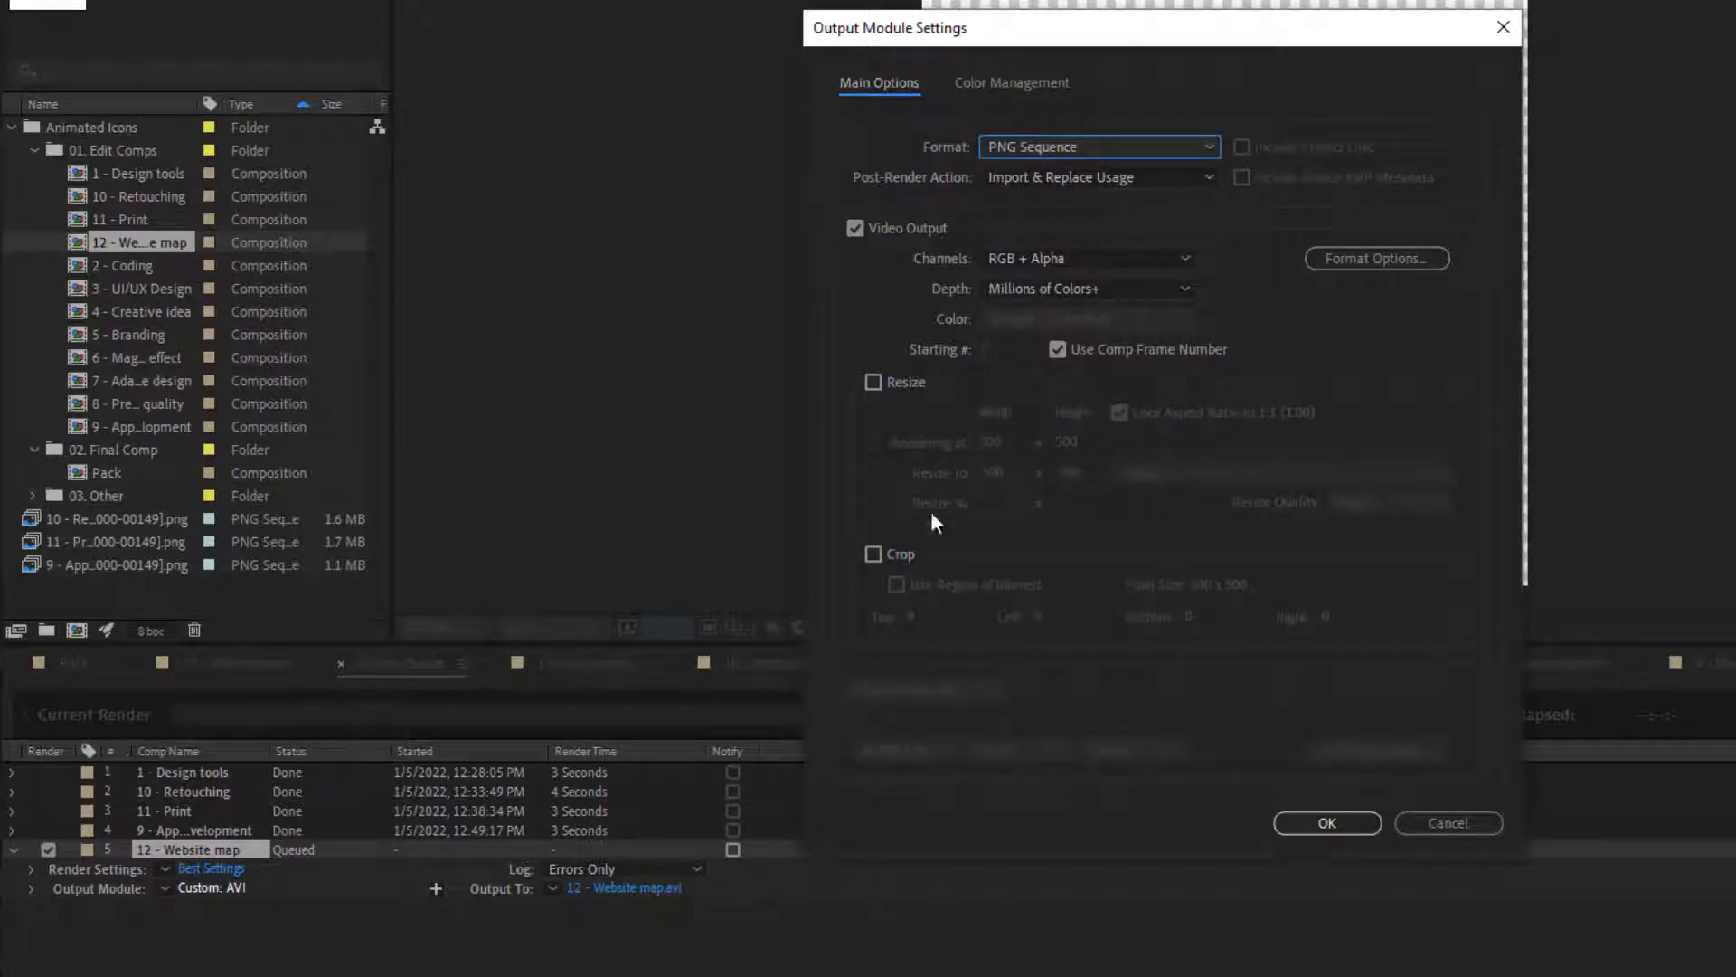
click(1279, 824)
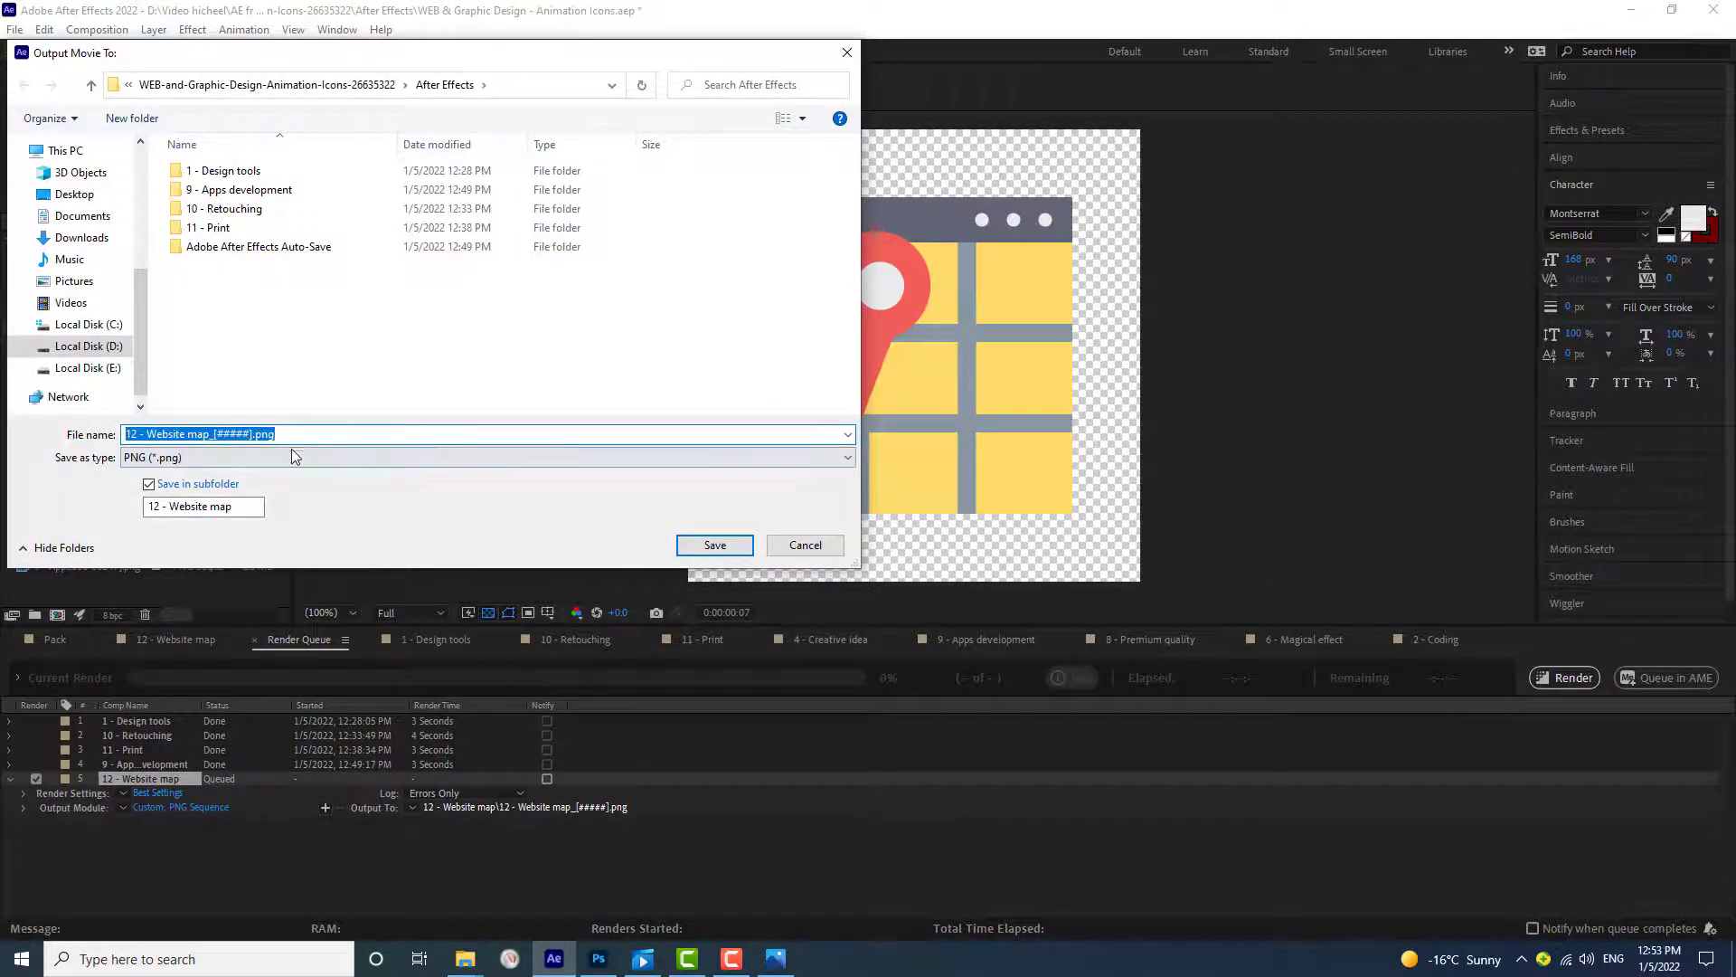
Step: Save the output into the 12 - Website map subfolder and render the queued composition
click(714, 546)
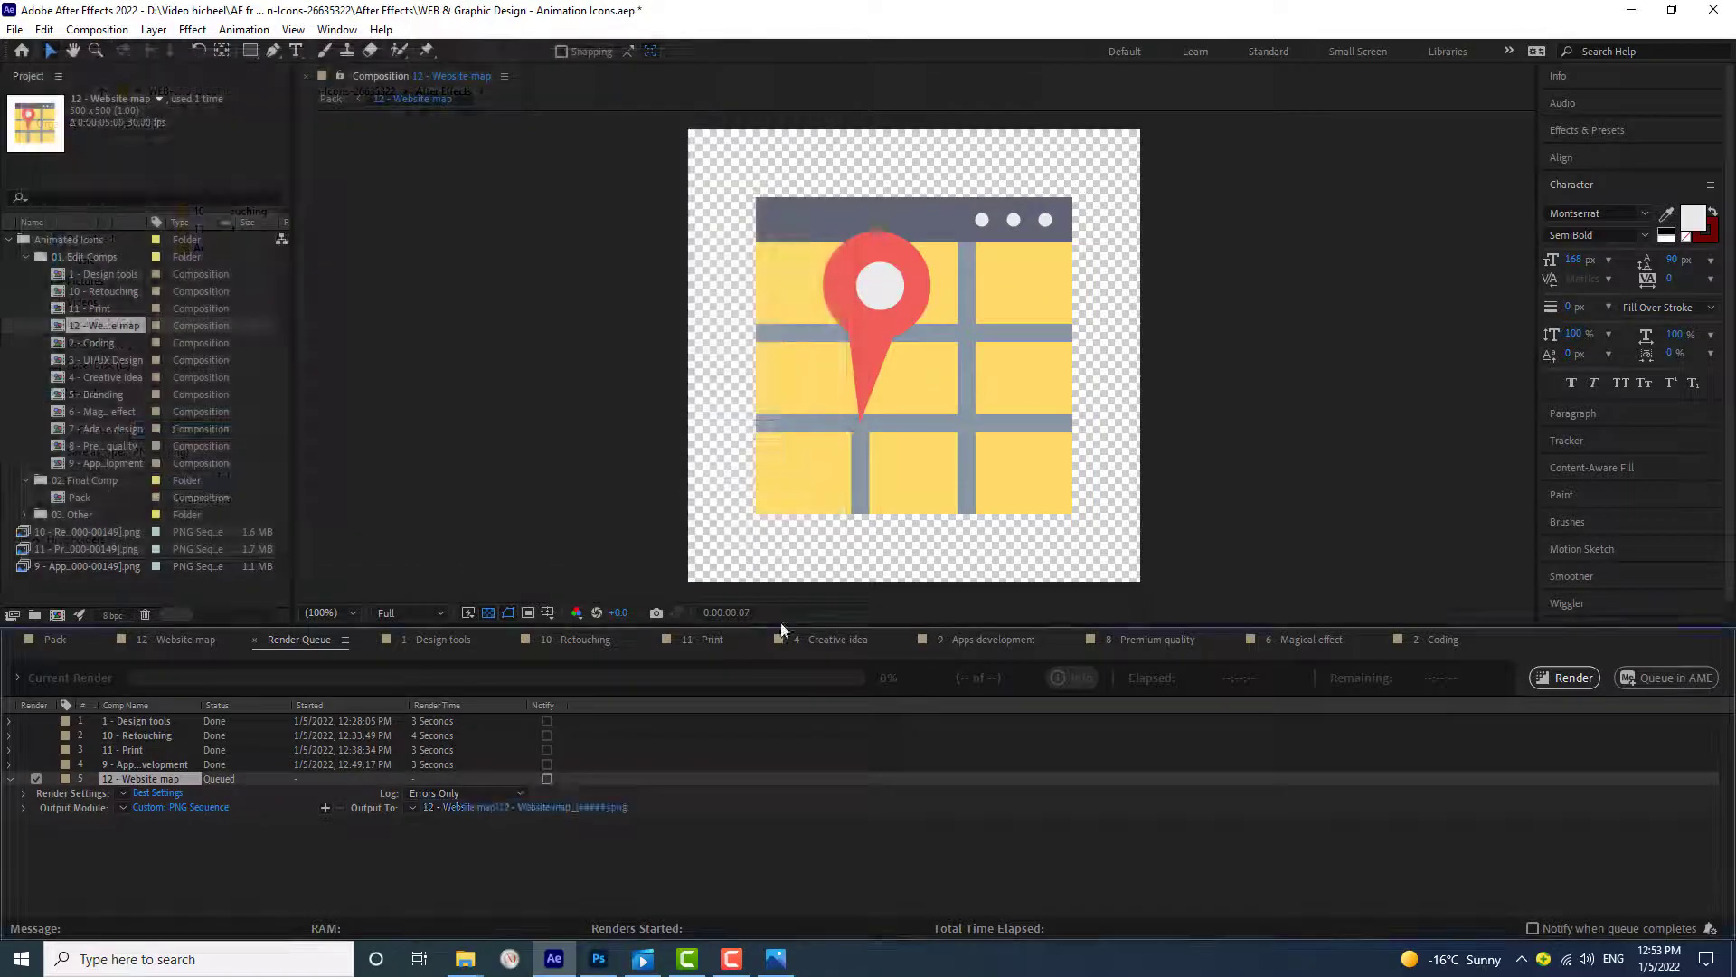
click(1564, 684)
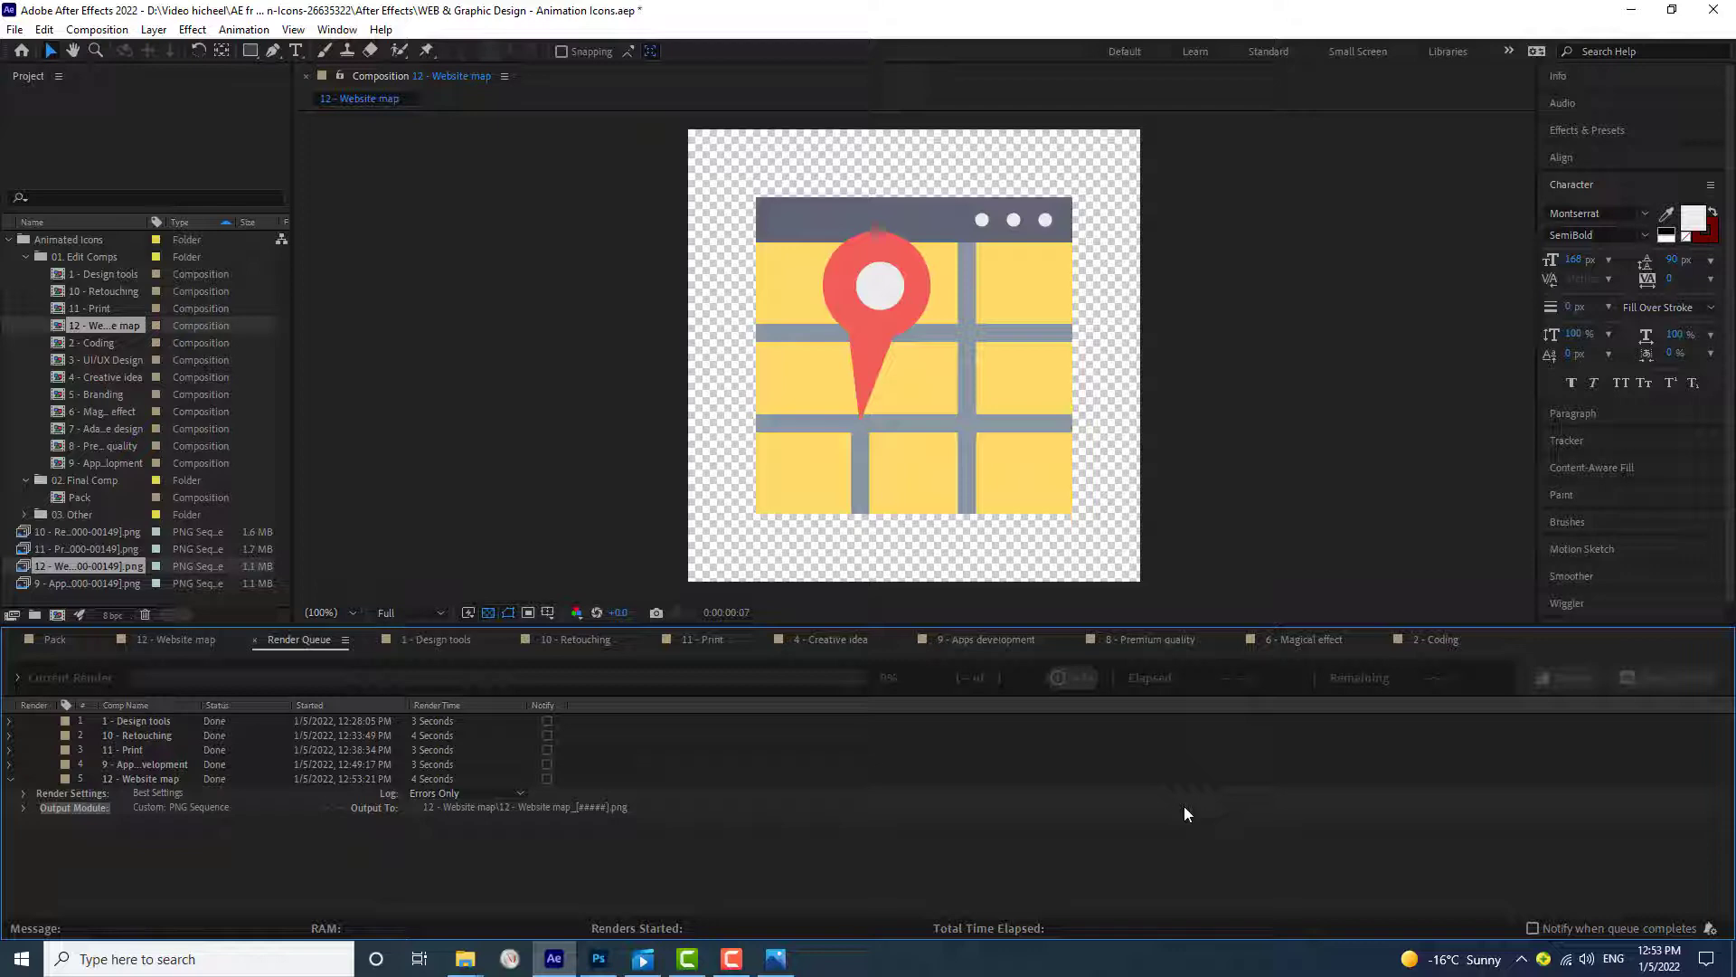
Step: Switch to Photoshop and browse to the rendered 12 - Website map folder for opening a file
click(600, 966)
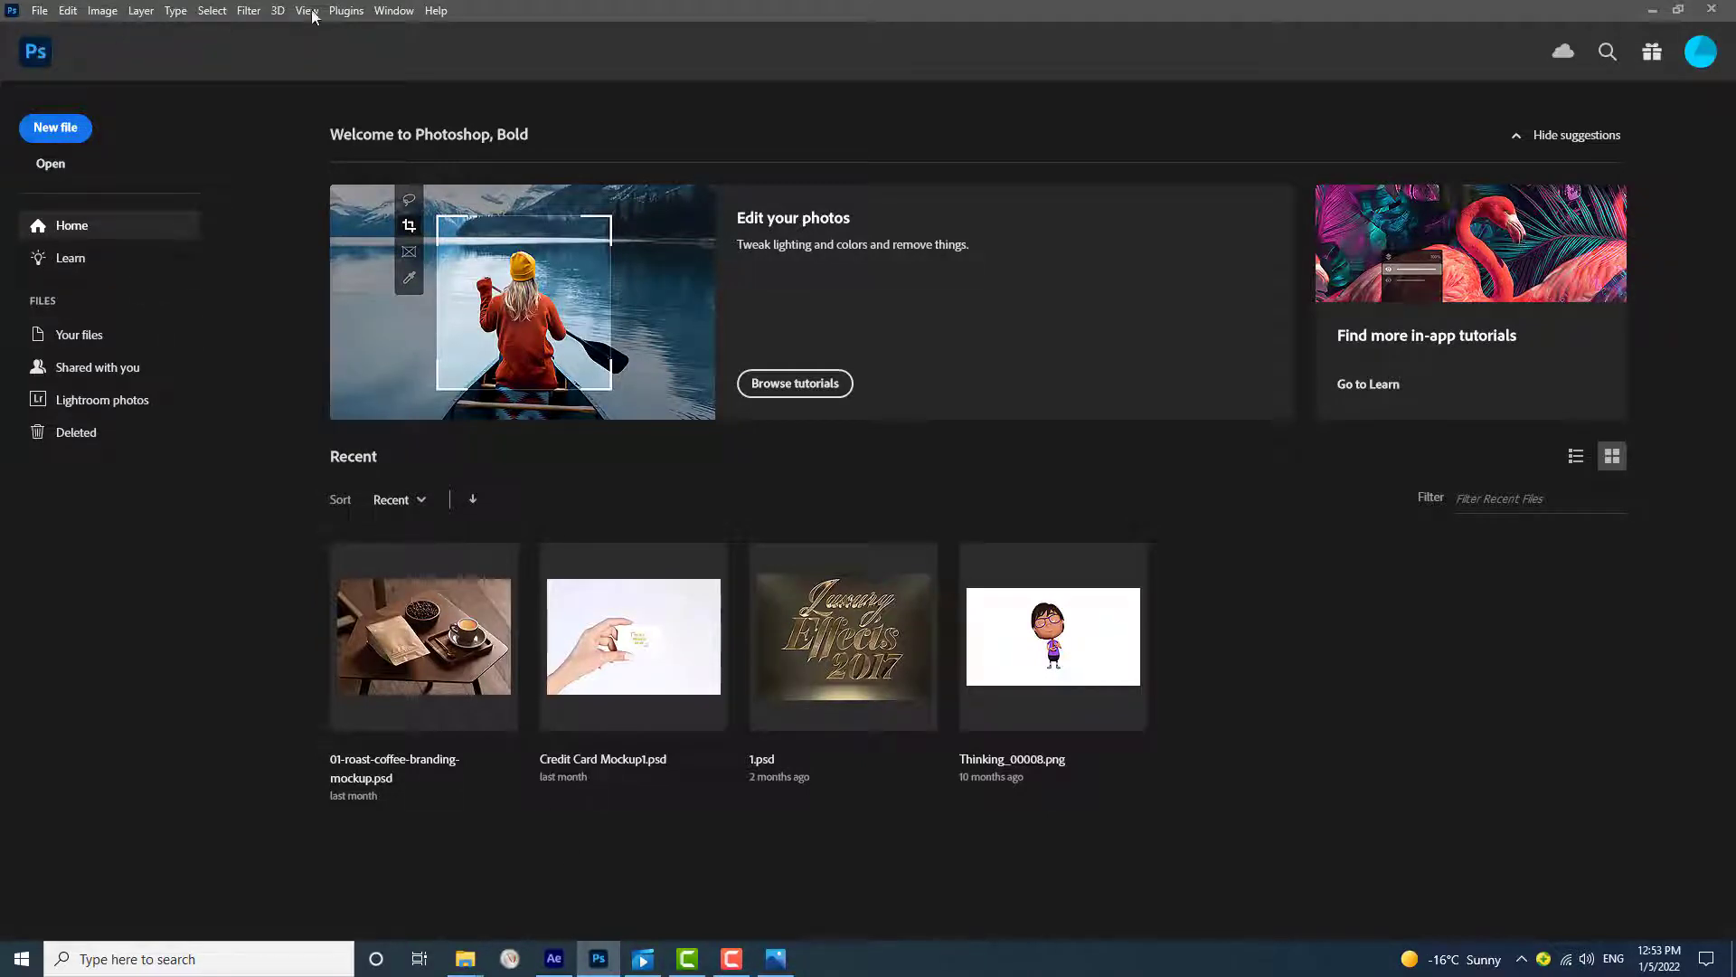
click(41, 15)
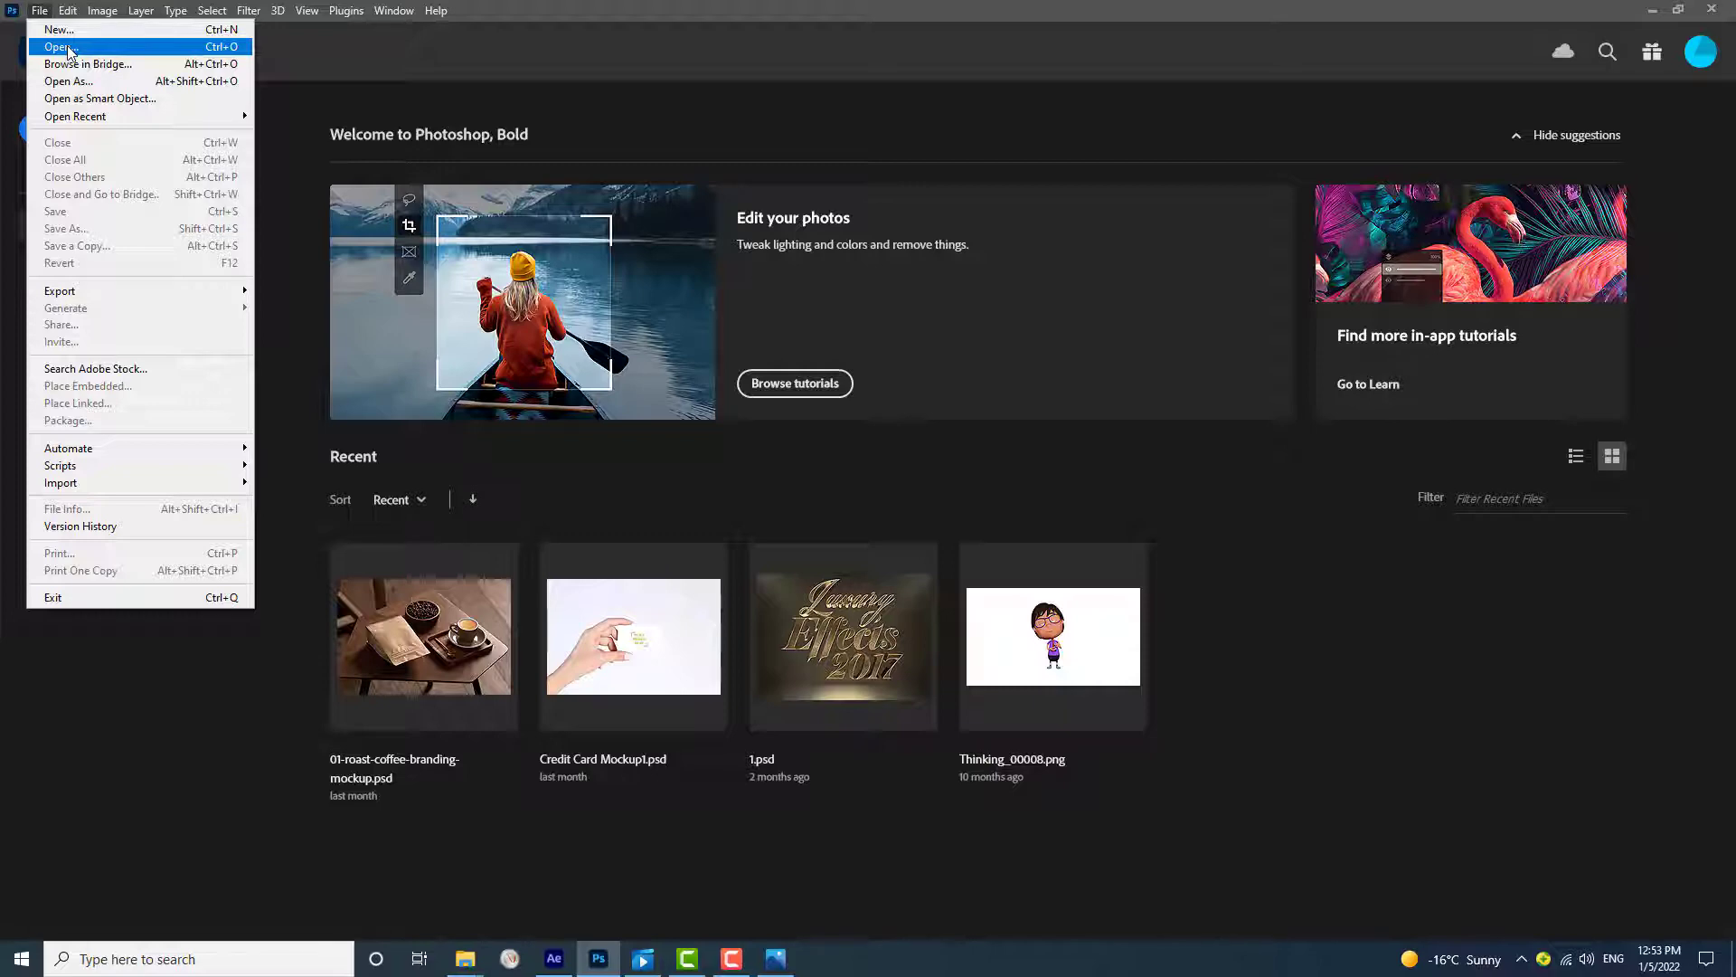
click(65, 47)
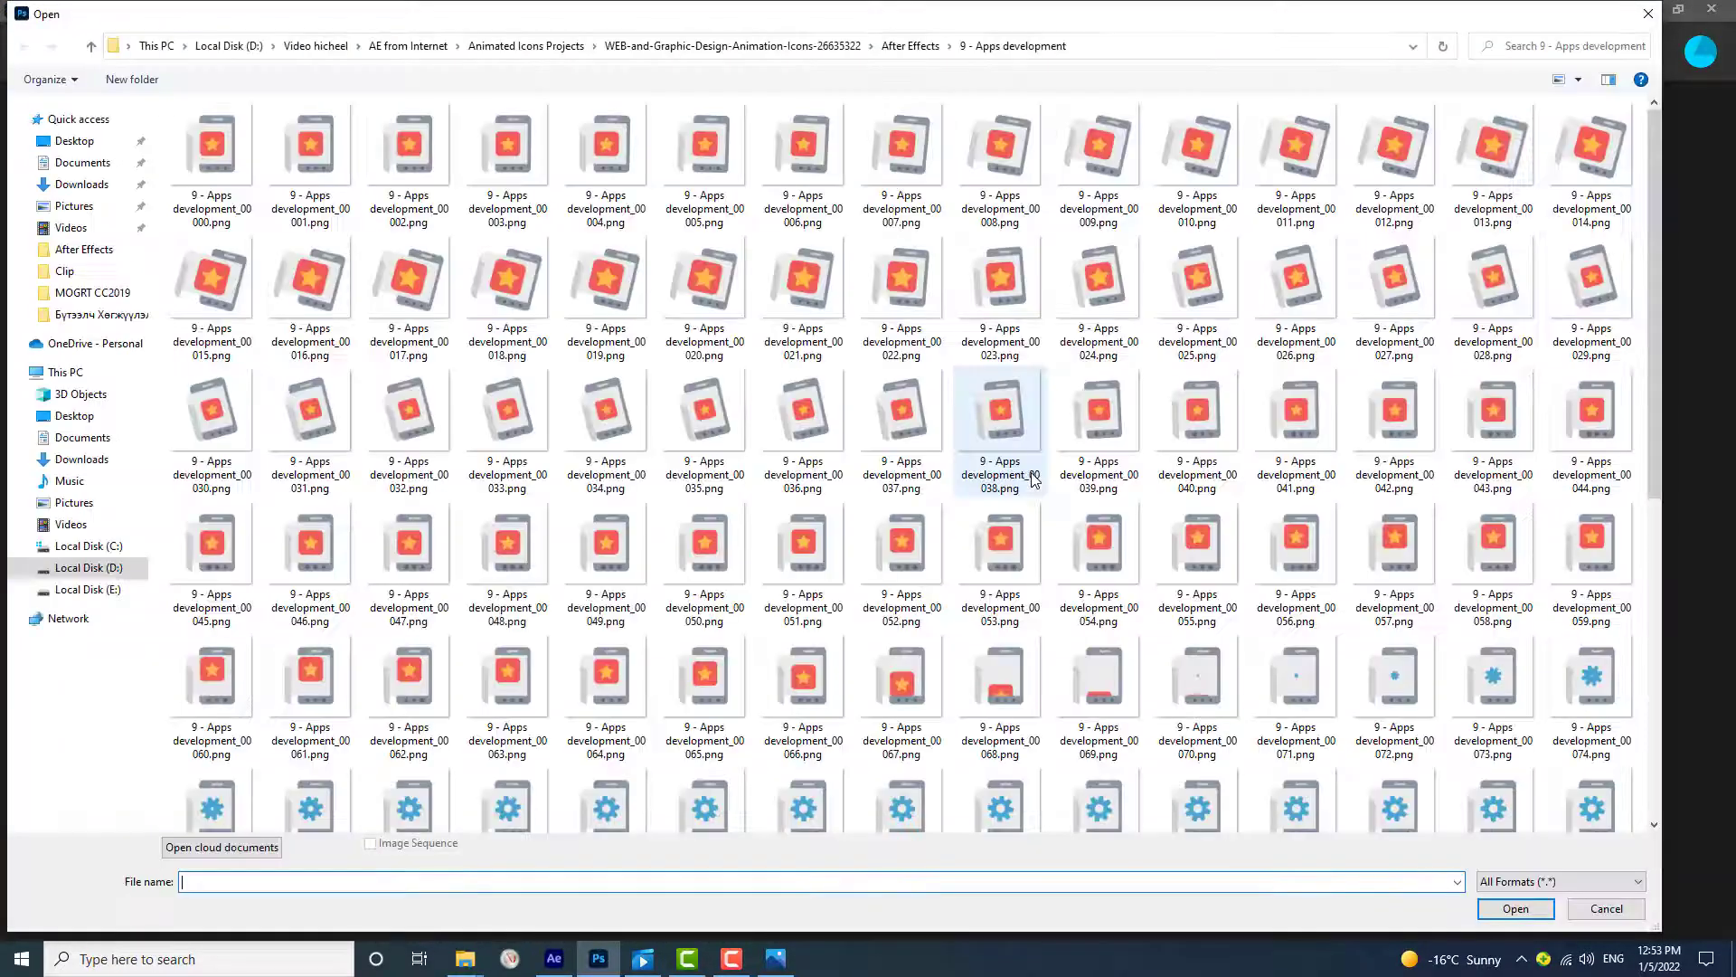
click(909, 46)
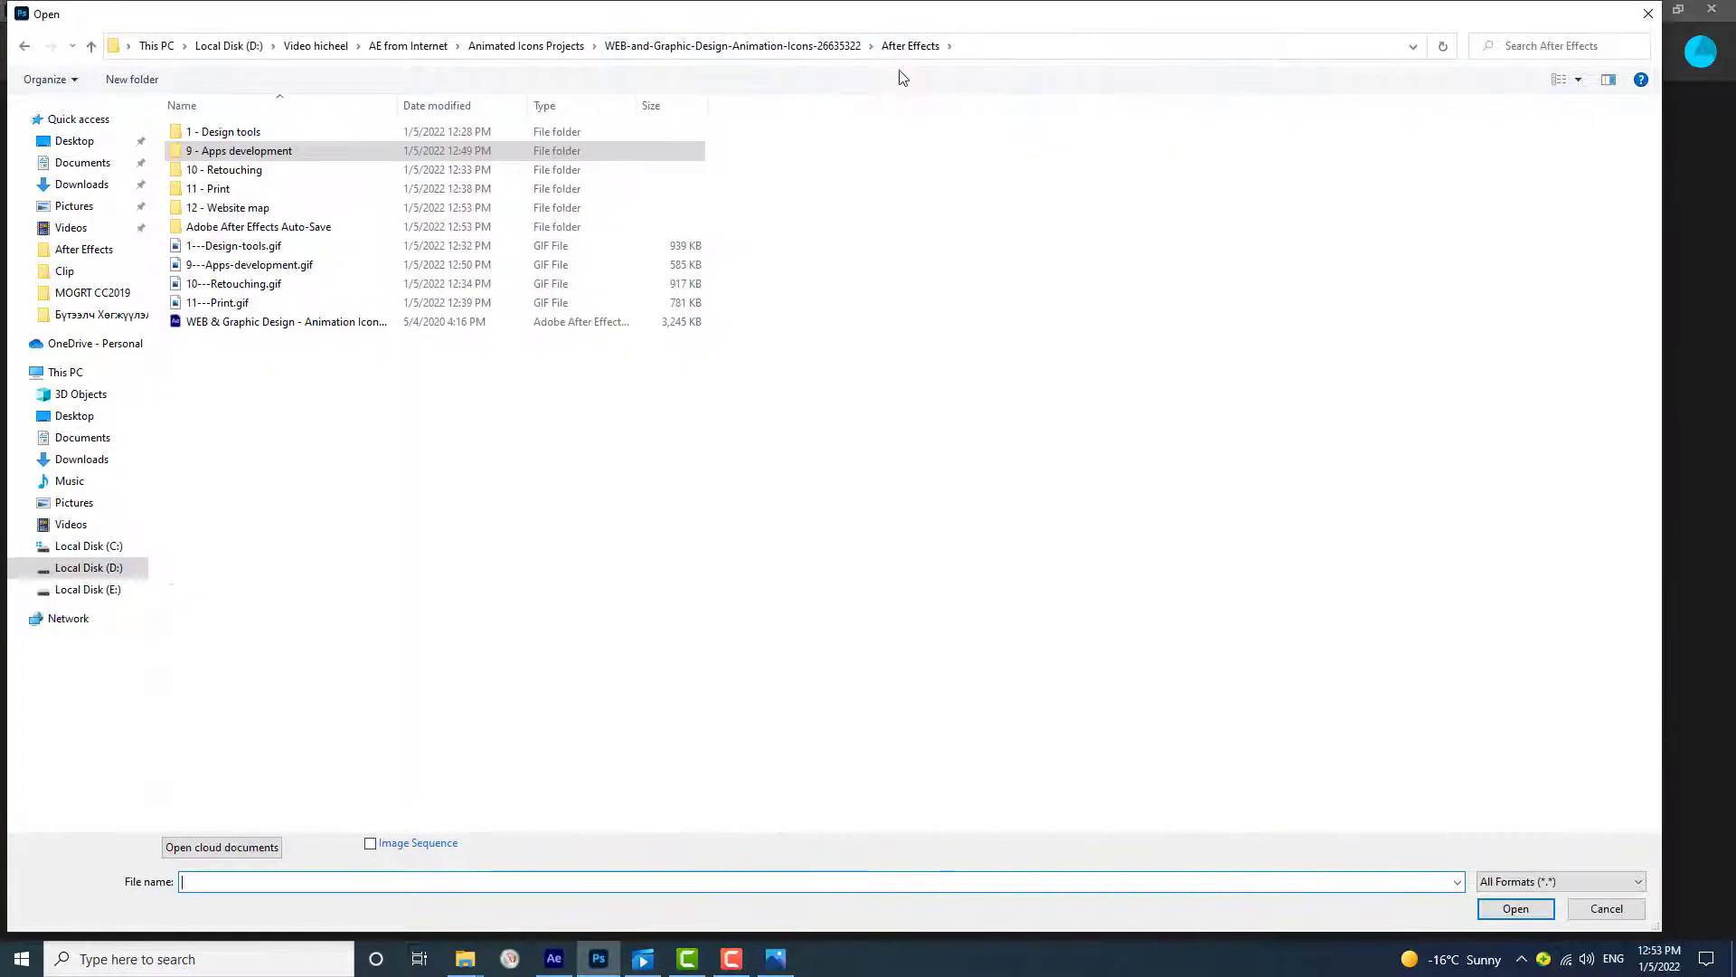
click(275, 214)
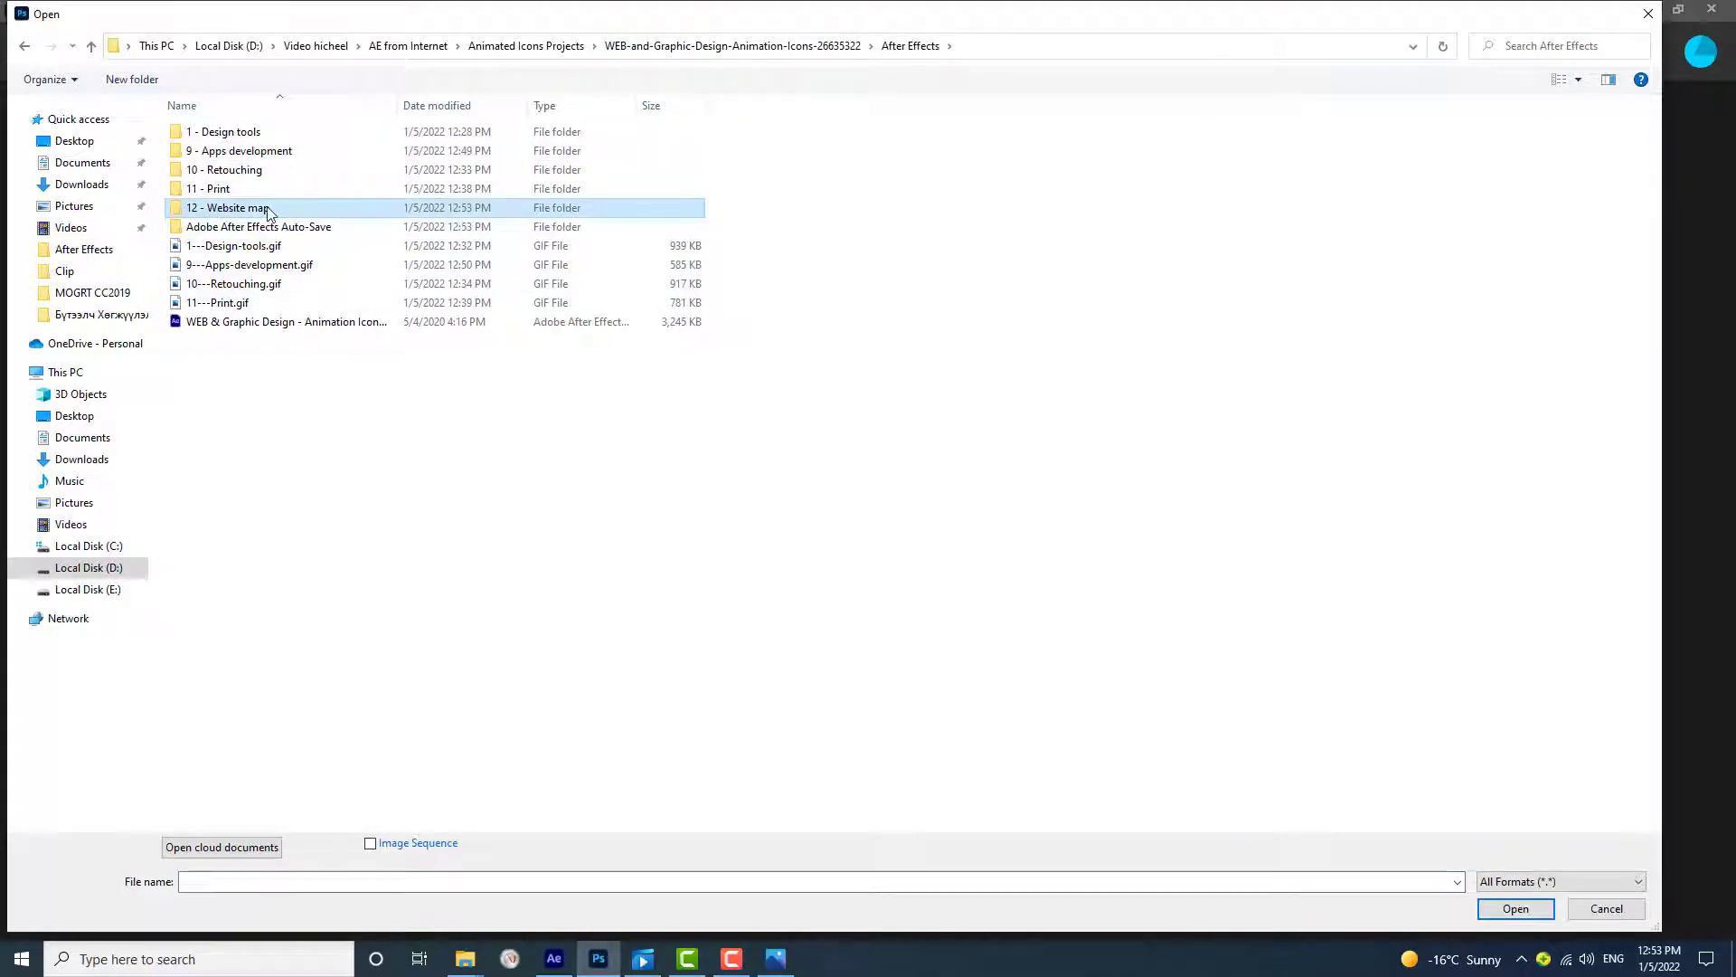
double_click(267, 211)
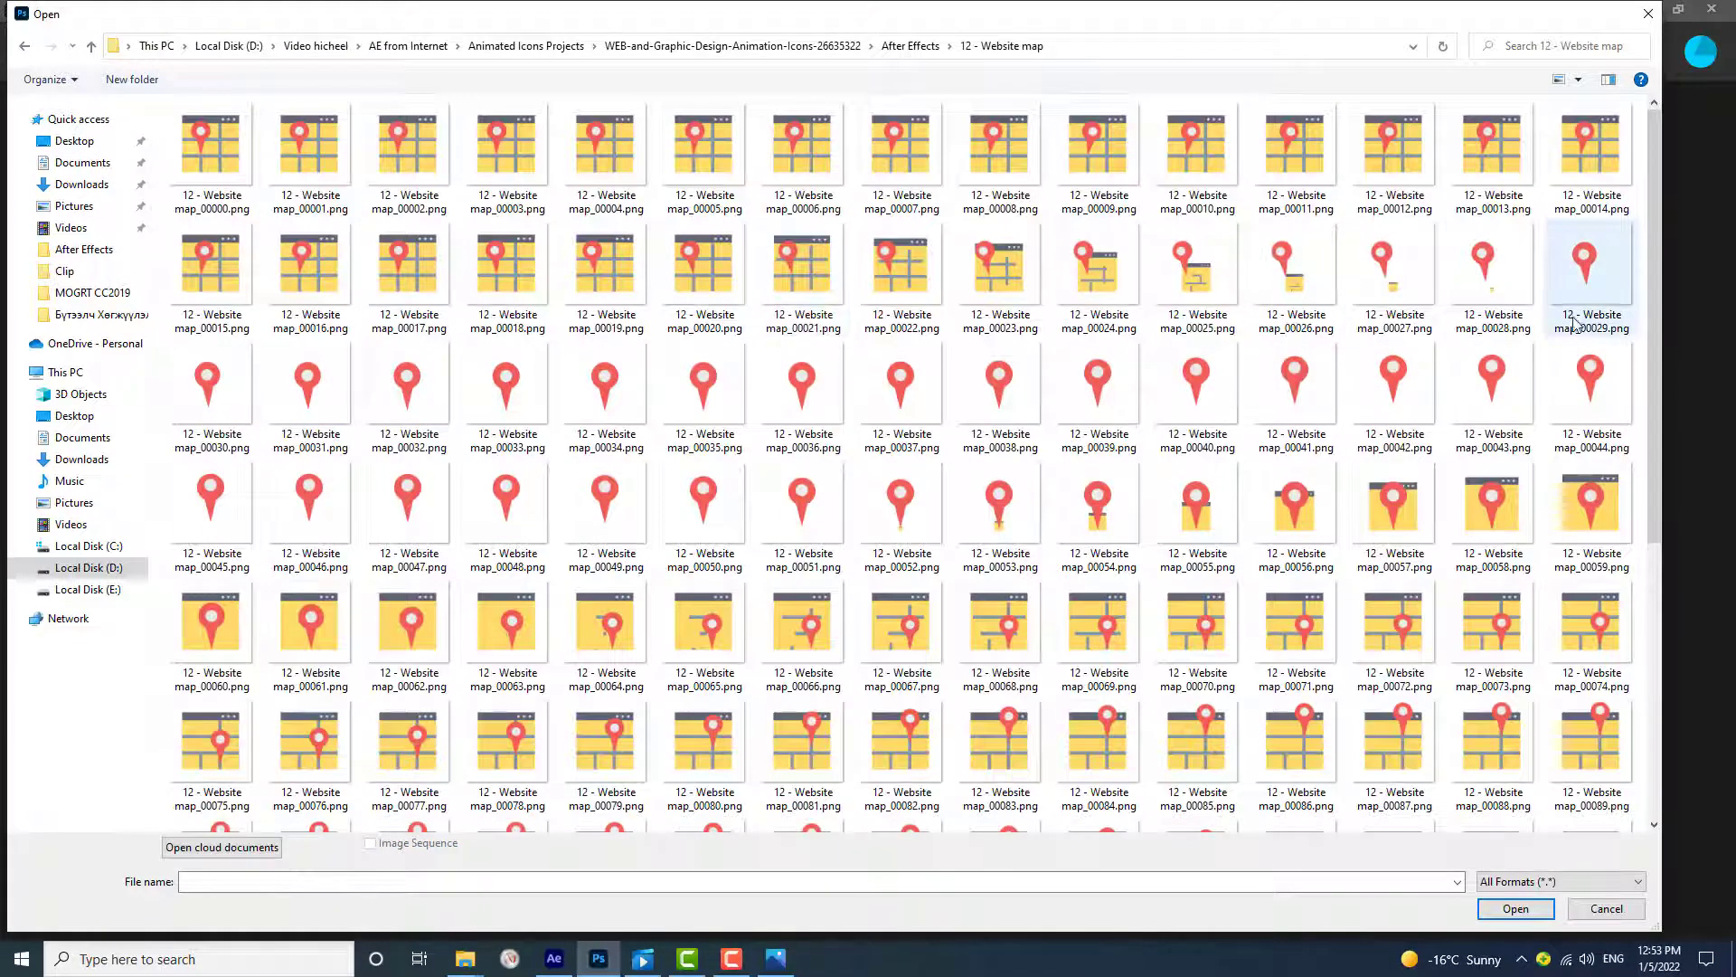
Step: Open 12 - Website map_00000.png as an image sequence at 30 fps and play it back
drag(1656, 359, 1631, 329)
click(224, 149)
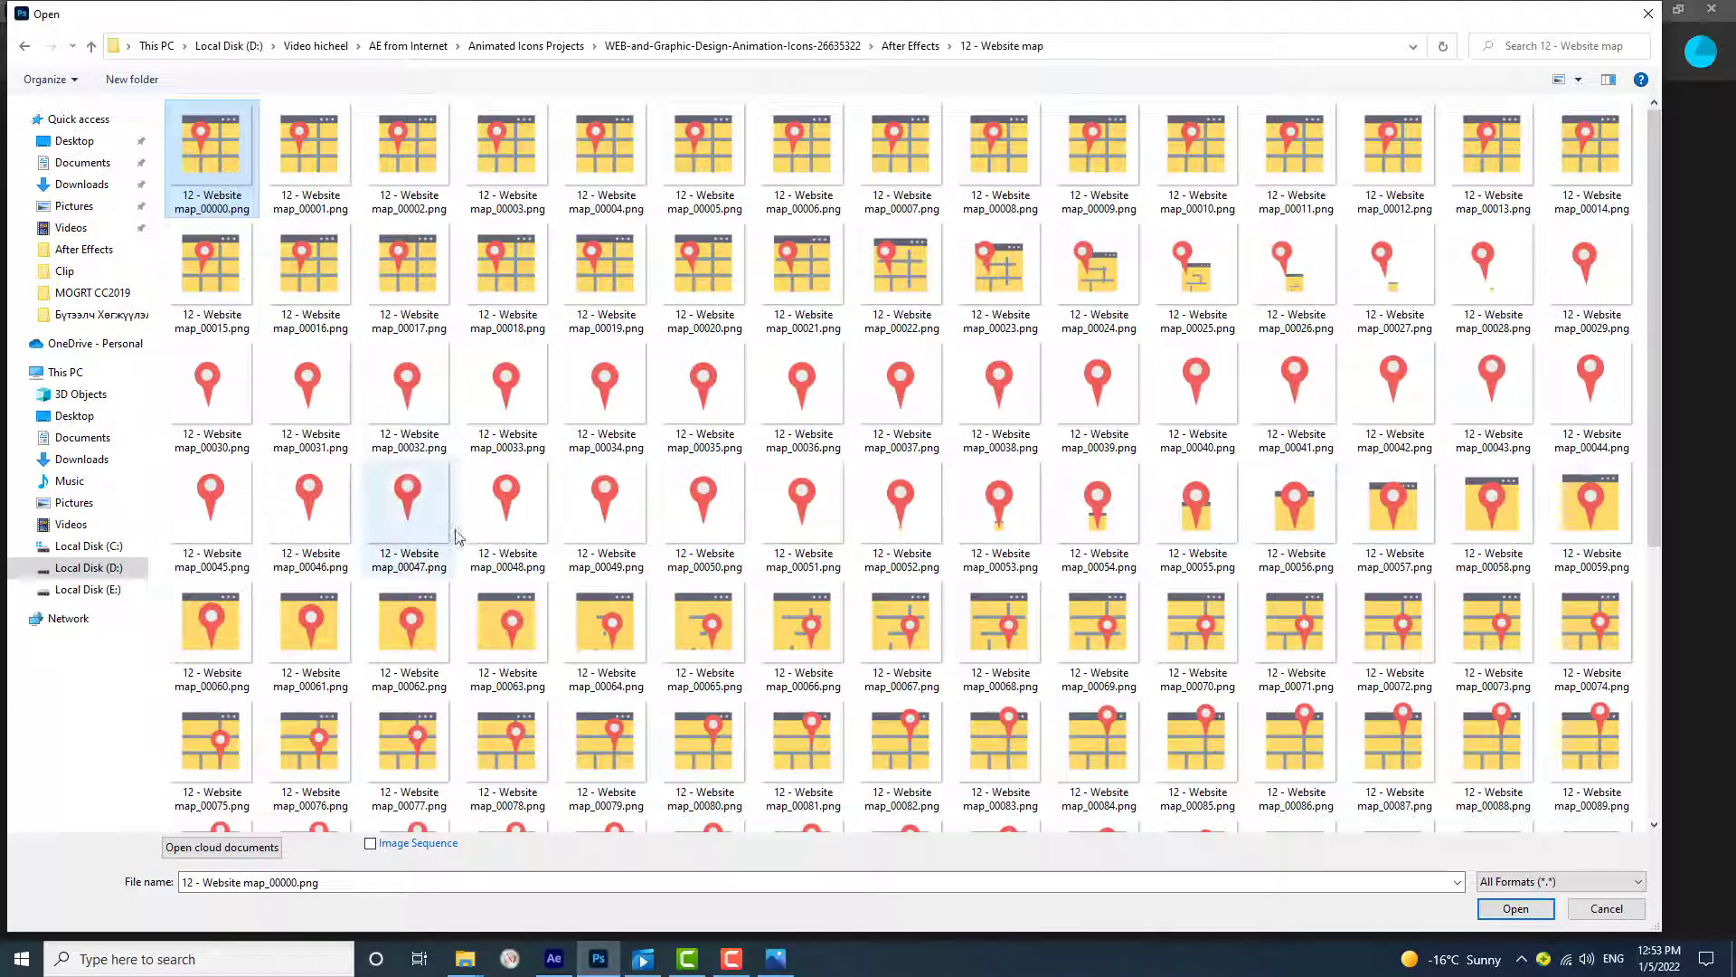
click(371, 845)
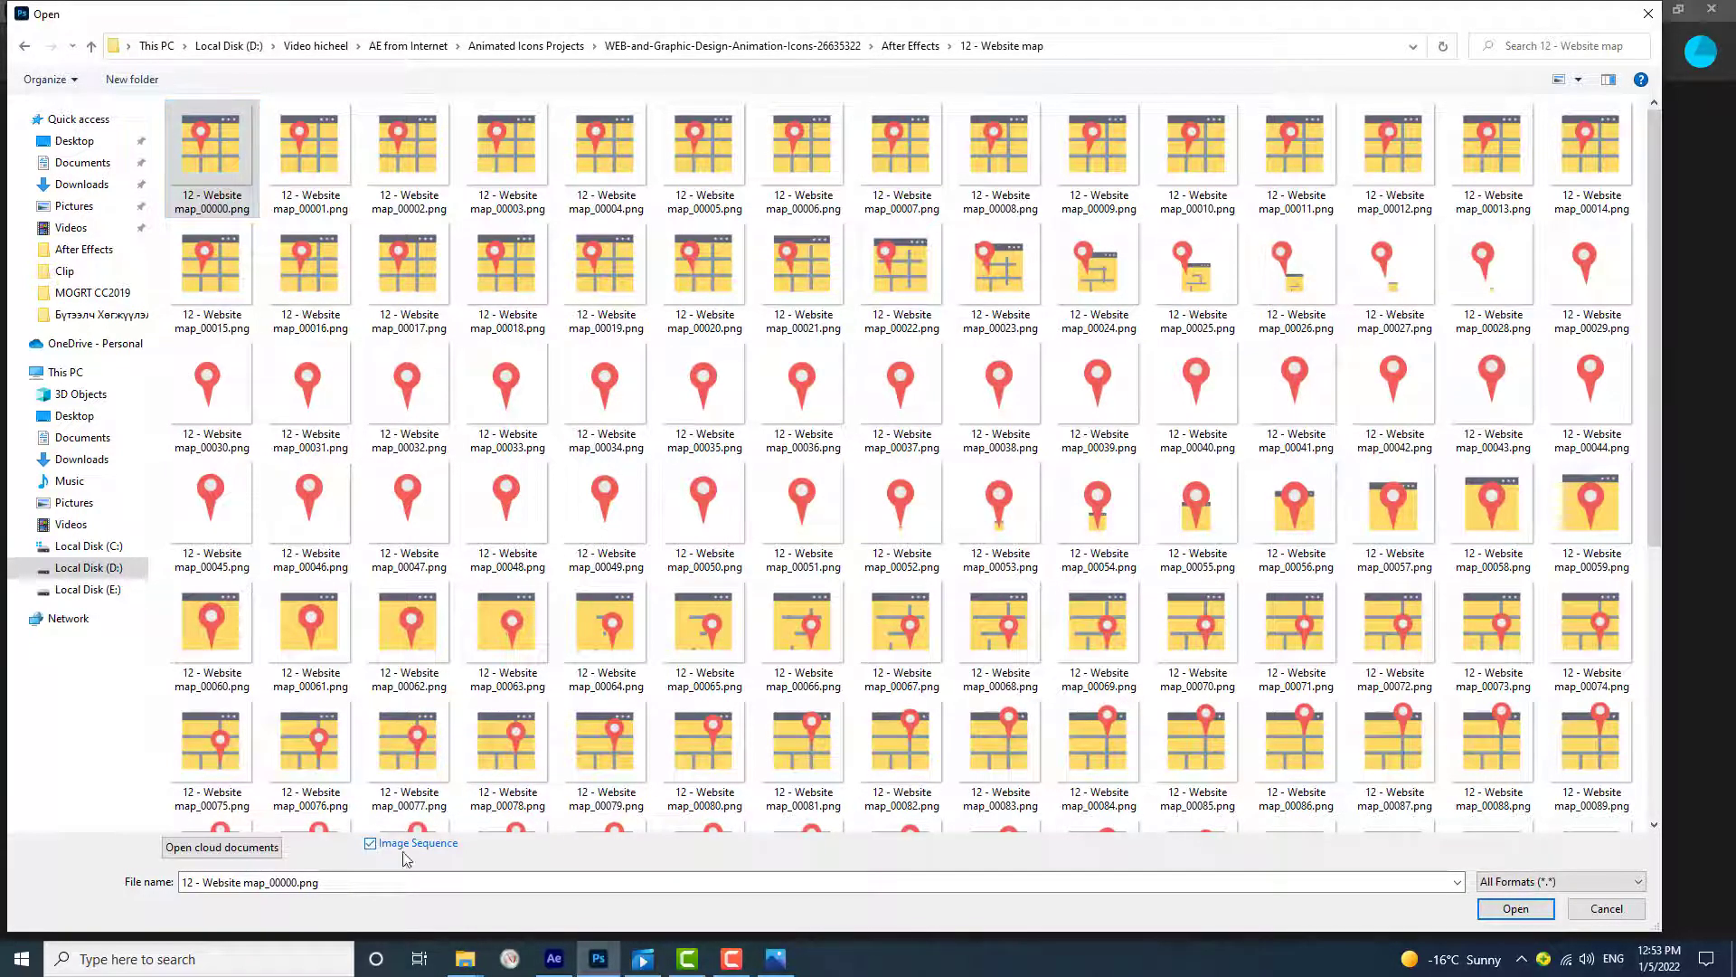
click(1516, 908)
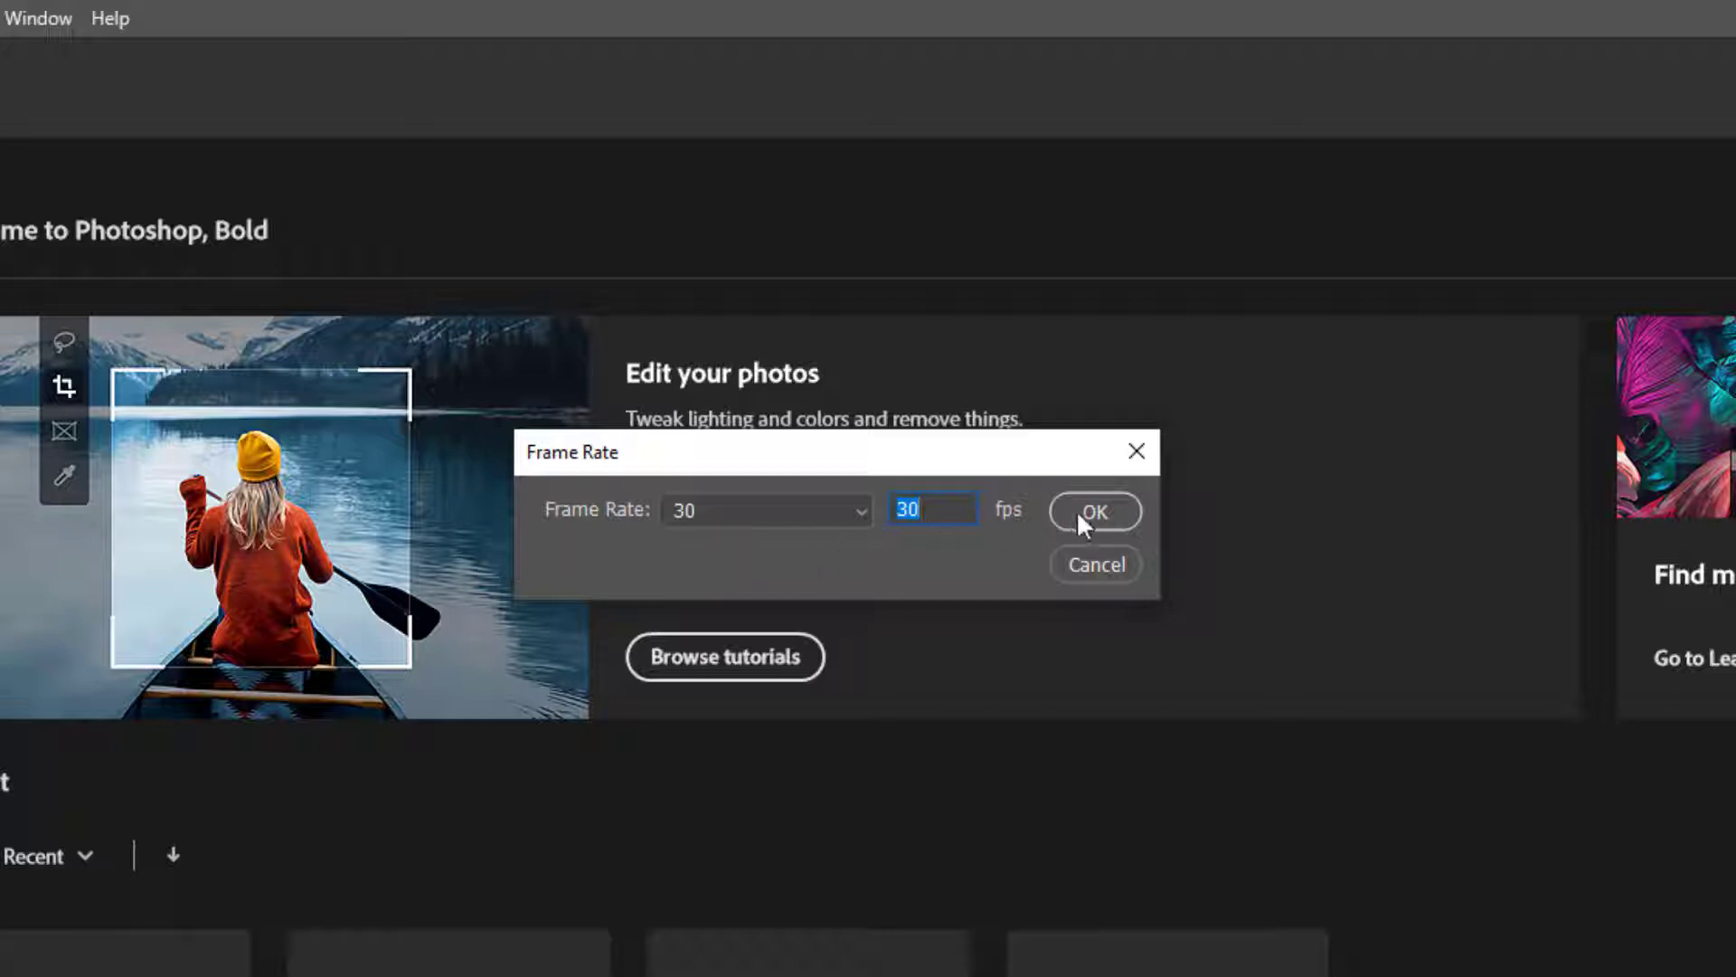
click(1098, 512)
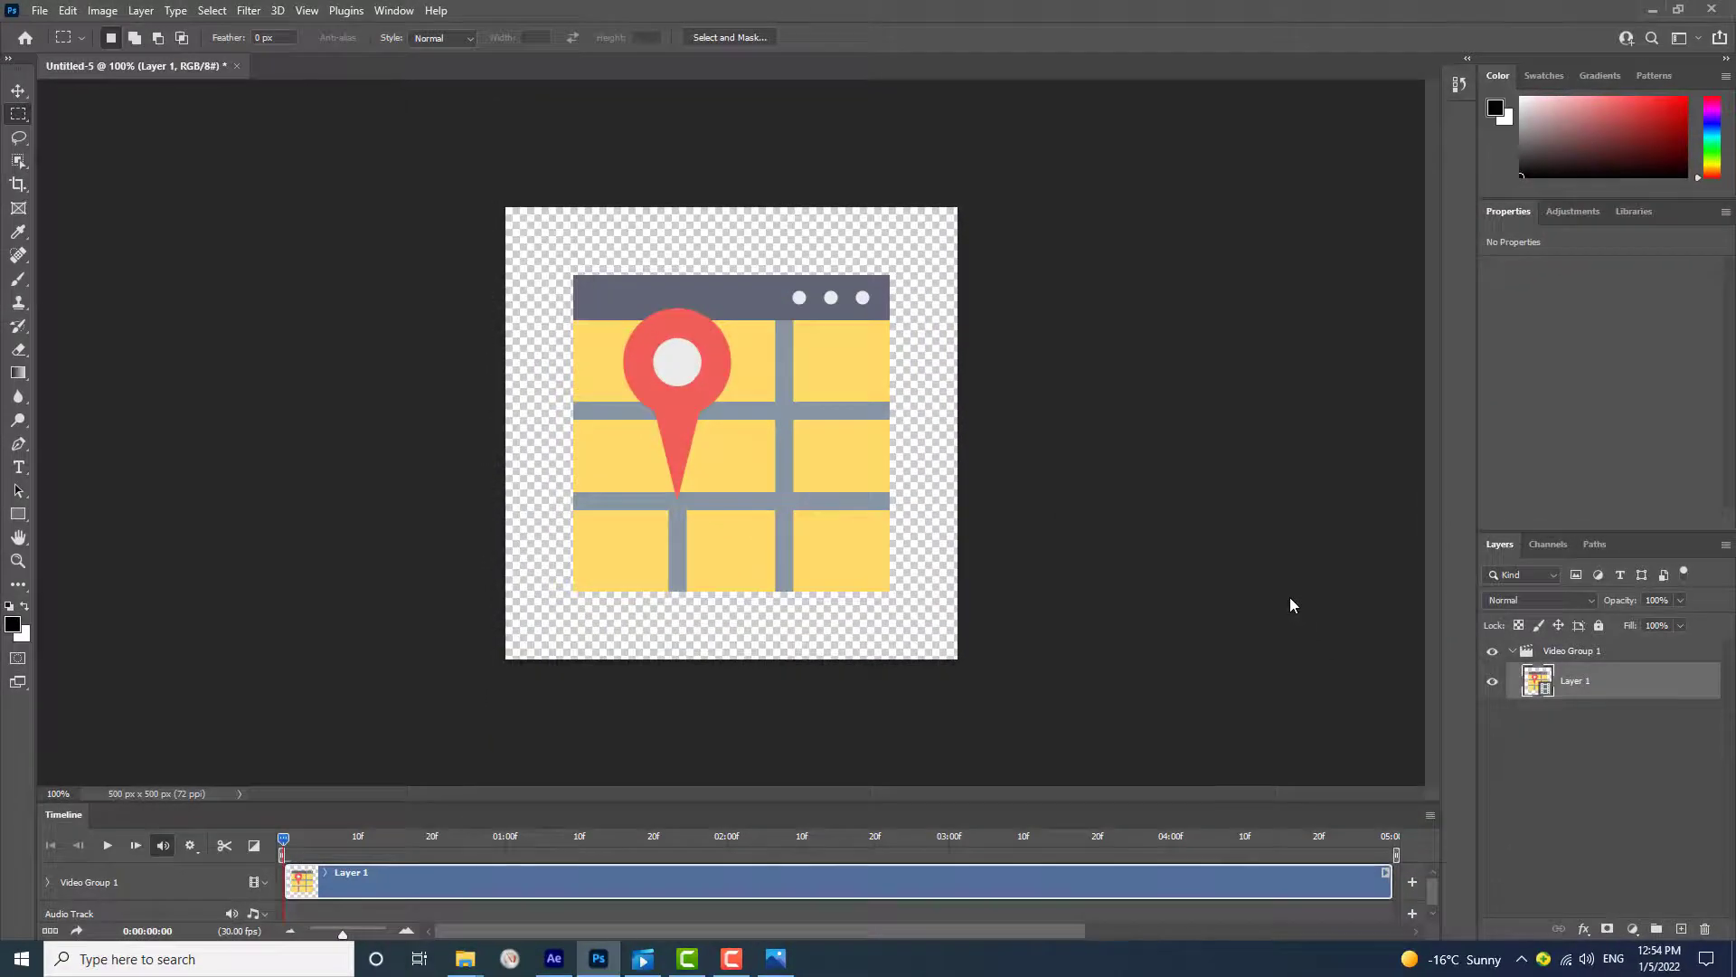
click(112, 853)
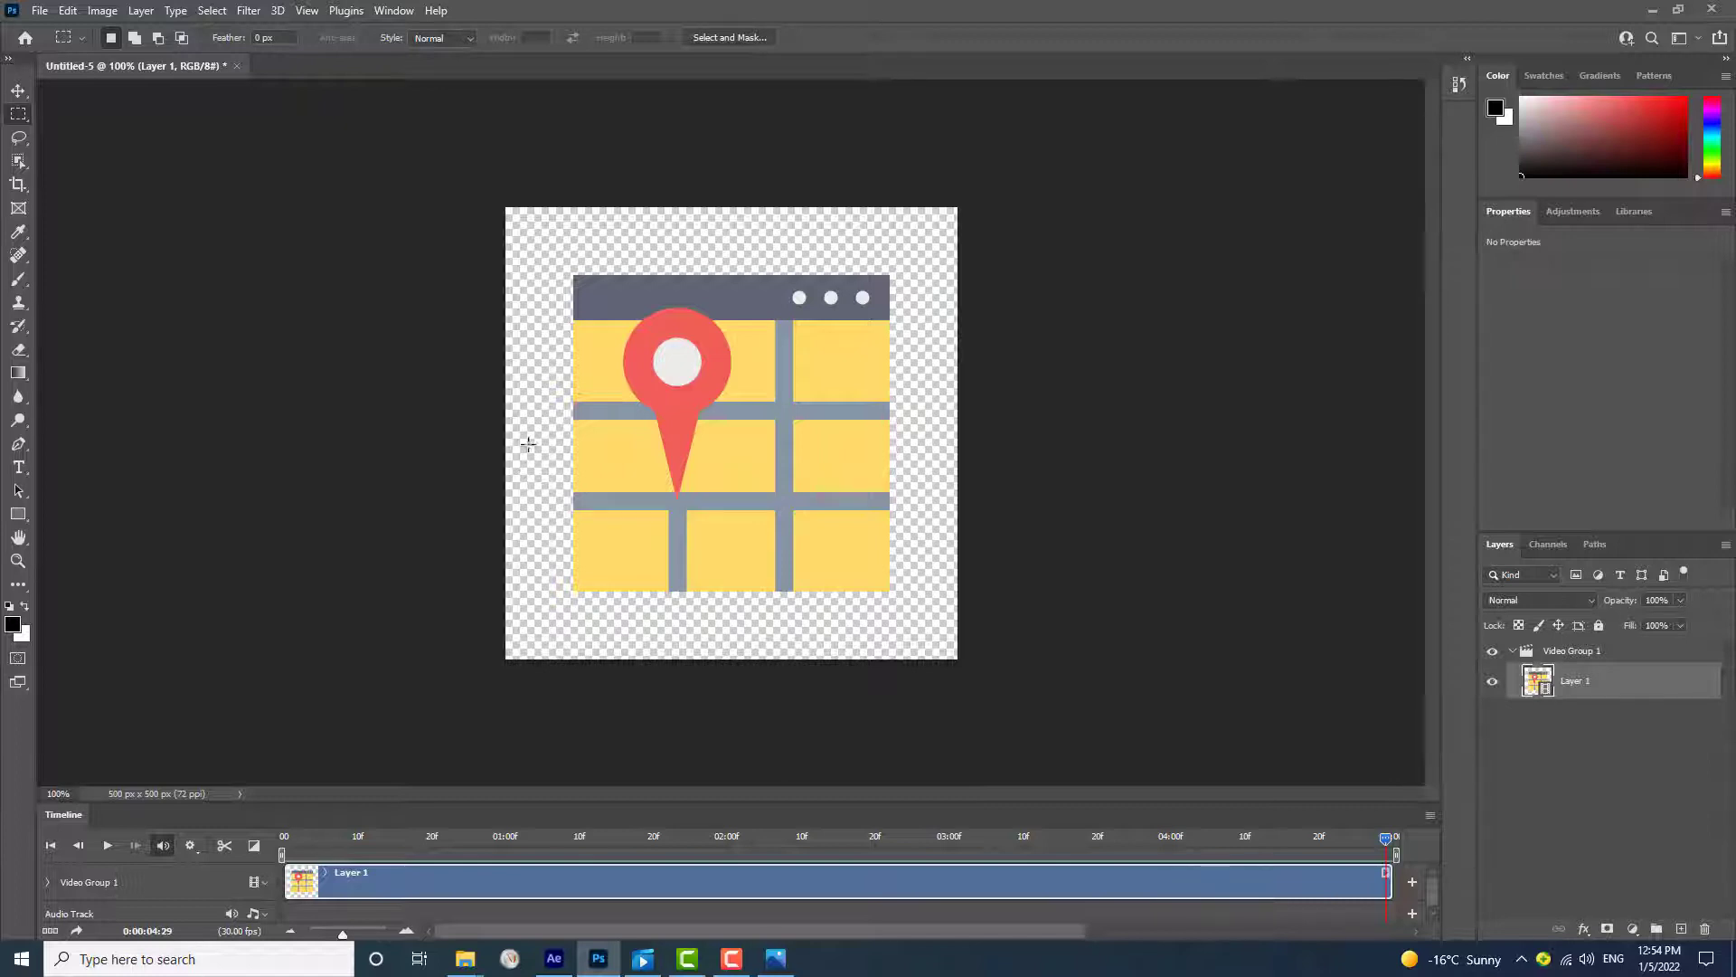
Step: Start a Save for Web (Legacy) export of the animation and choose GIF as the format
click(40, 11)
mouse_move(122, 288)
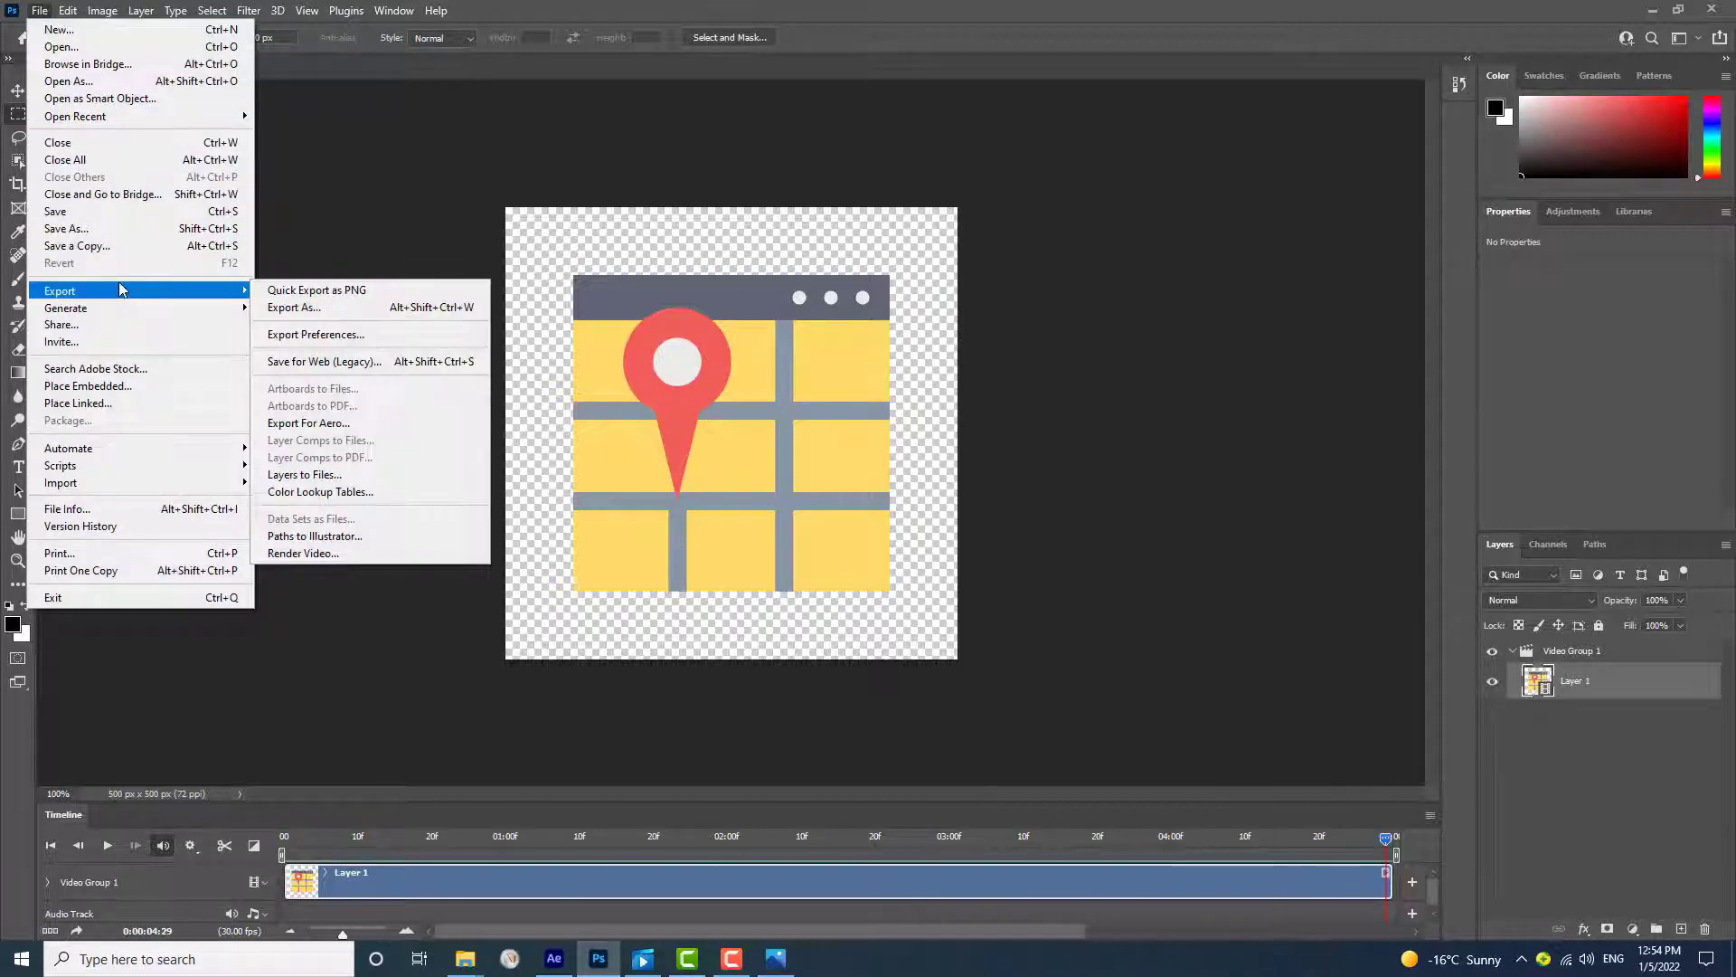
mouse_move(228, 289)
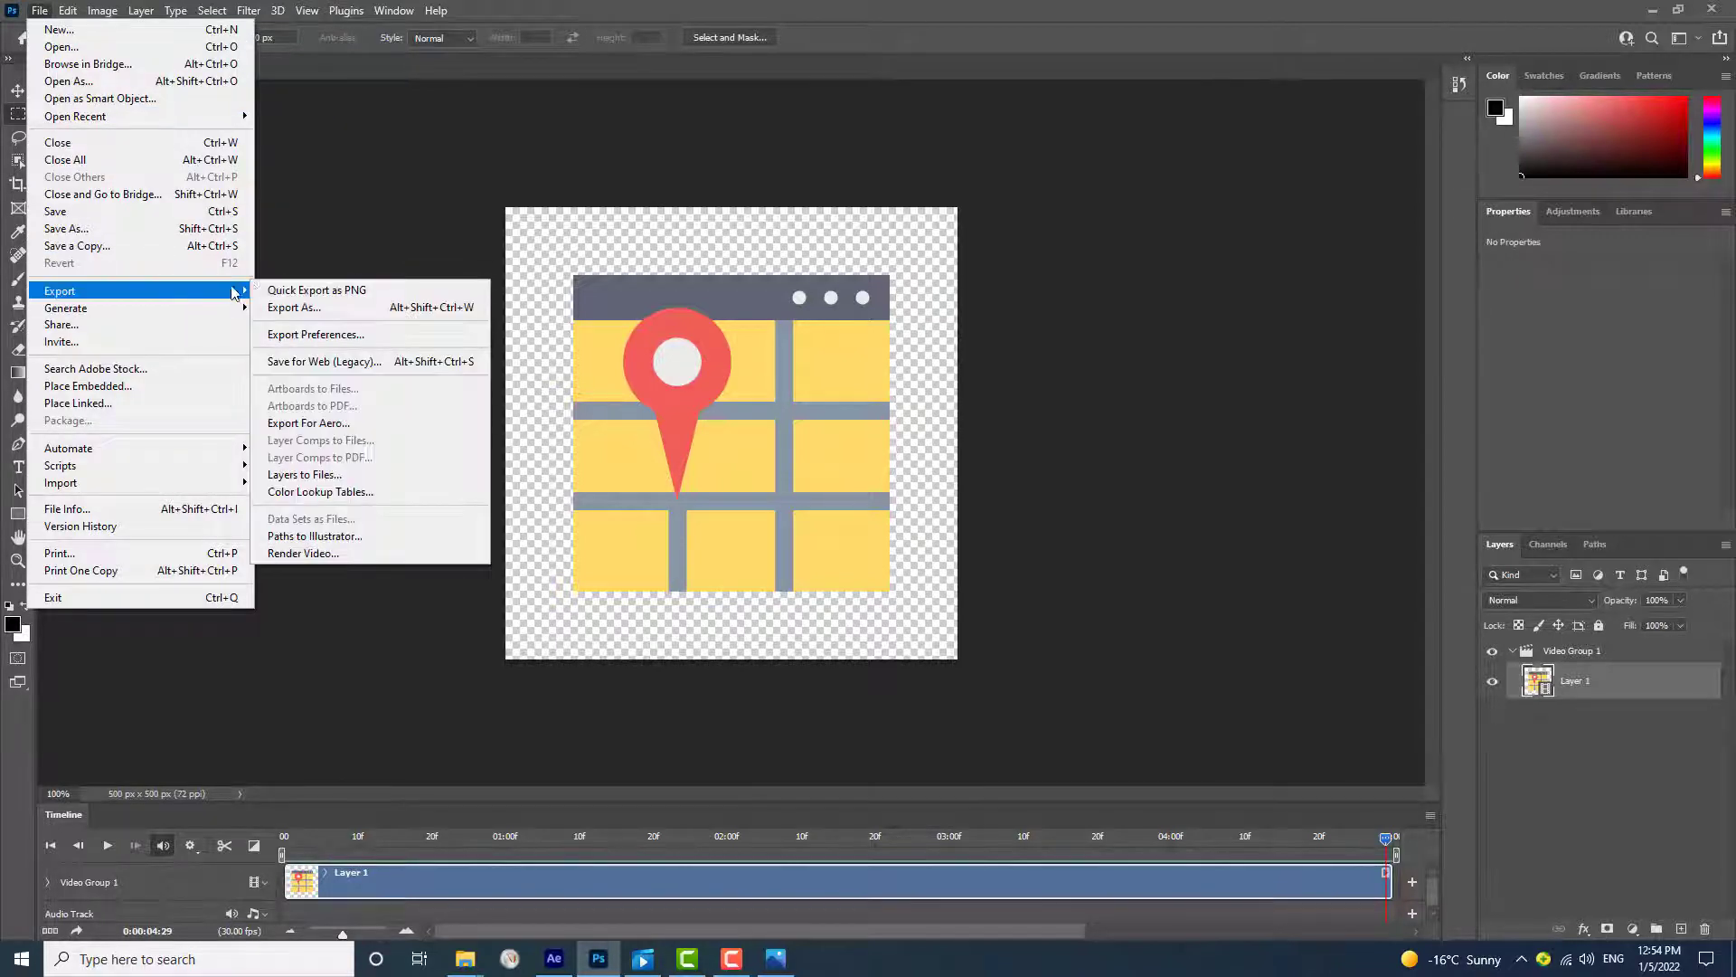
click(352, 366)
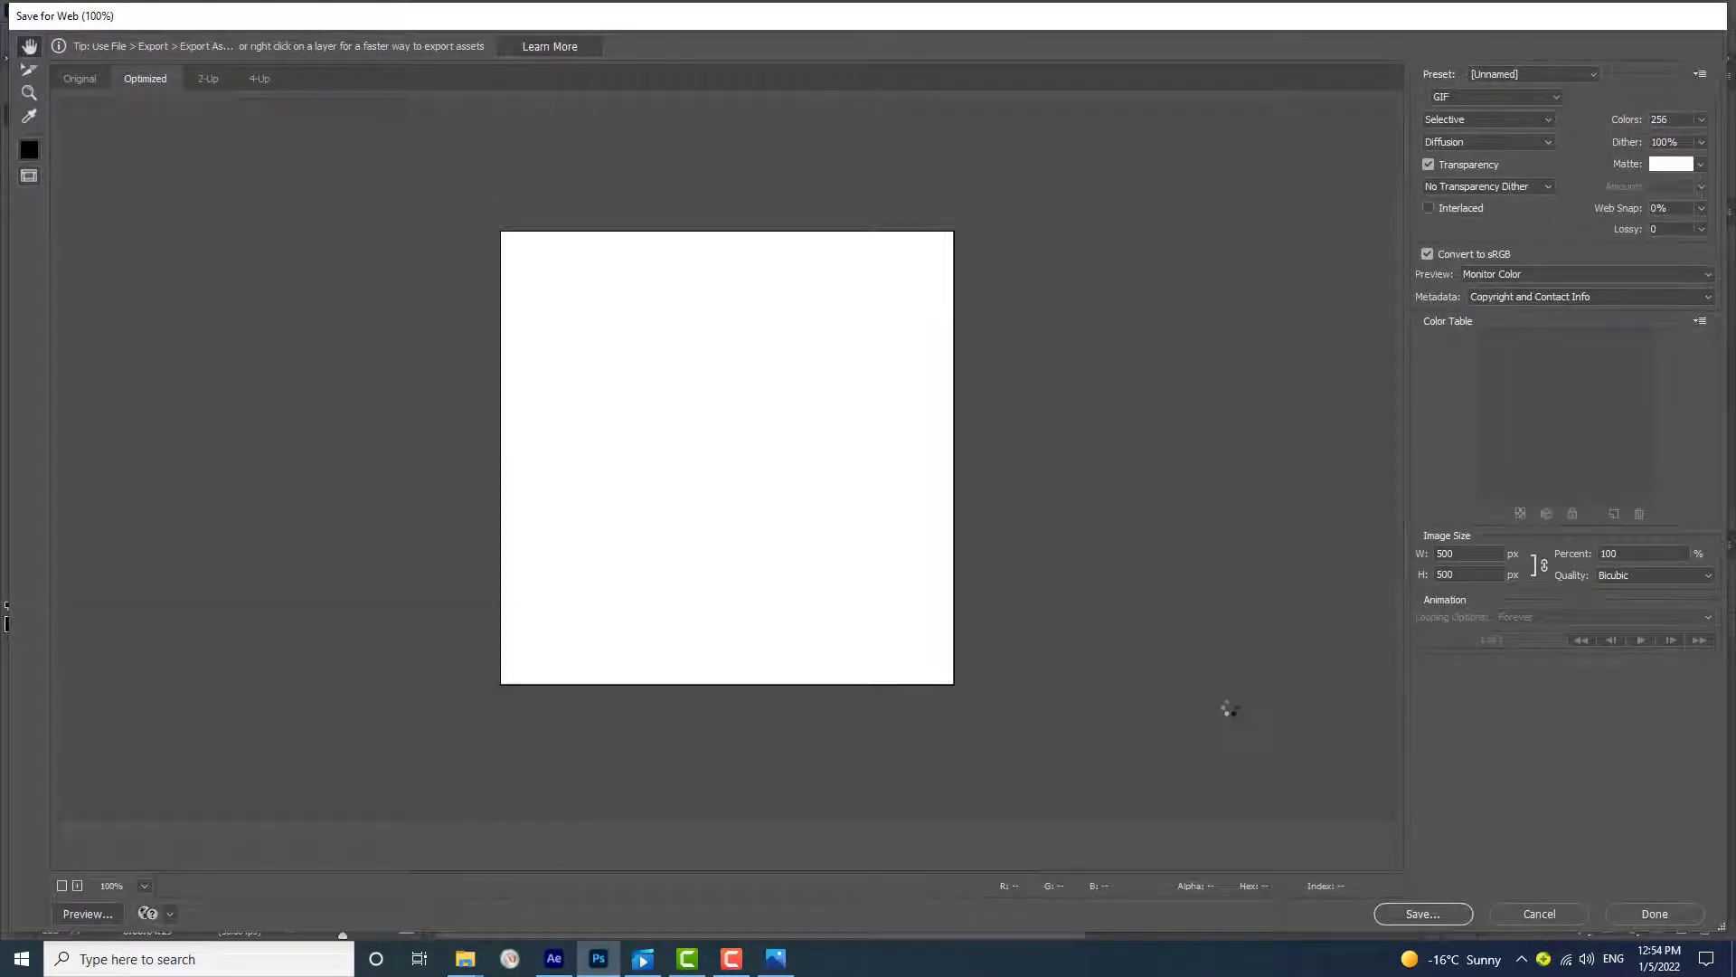
click(1511, 98)
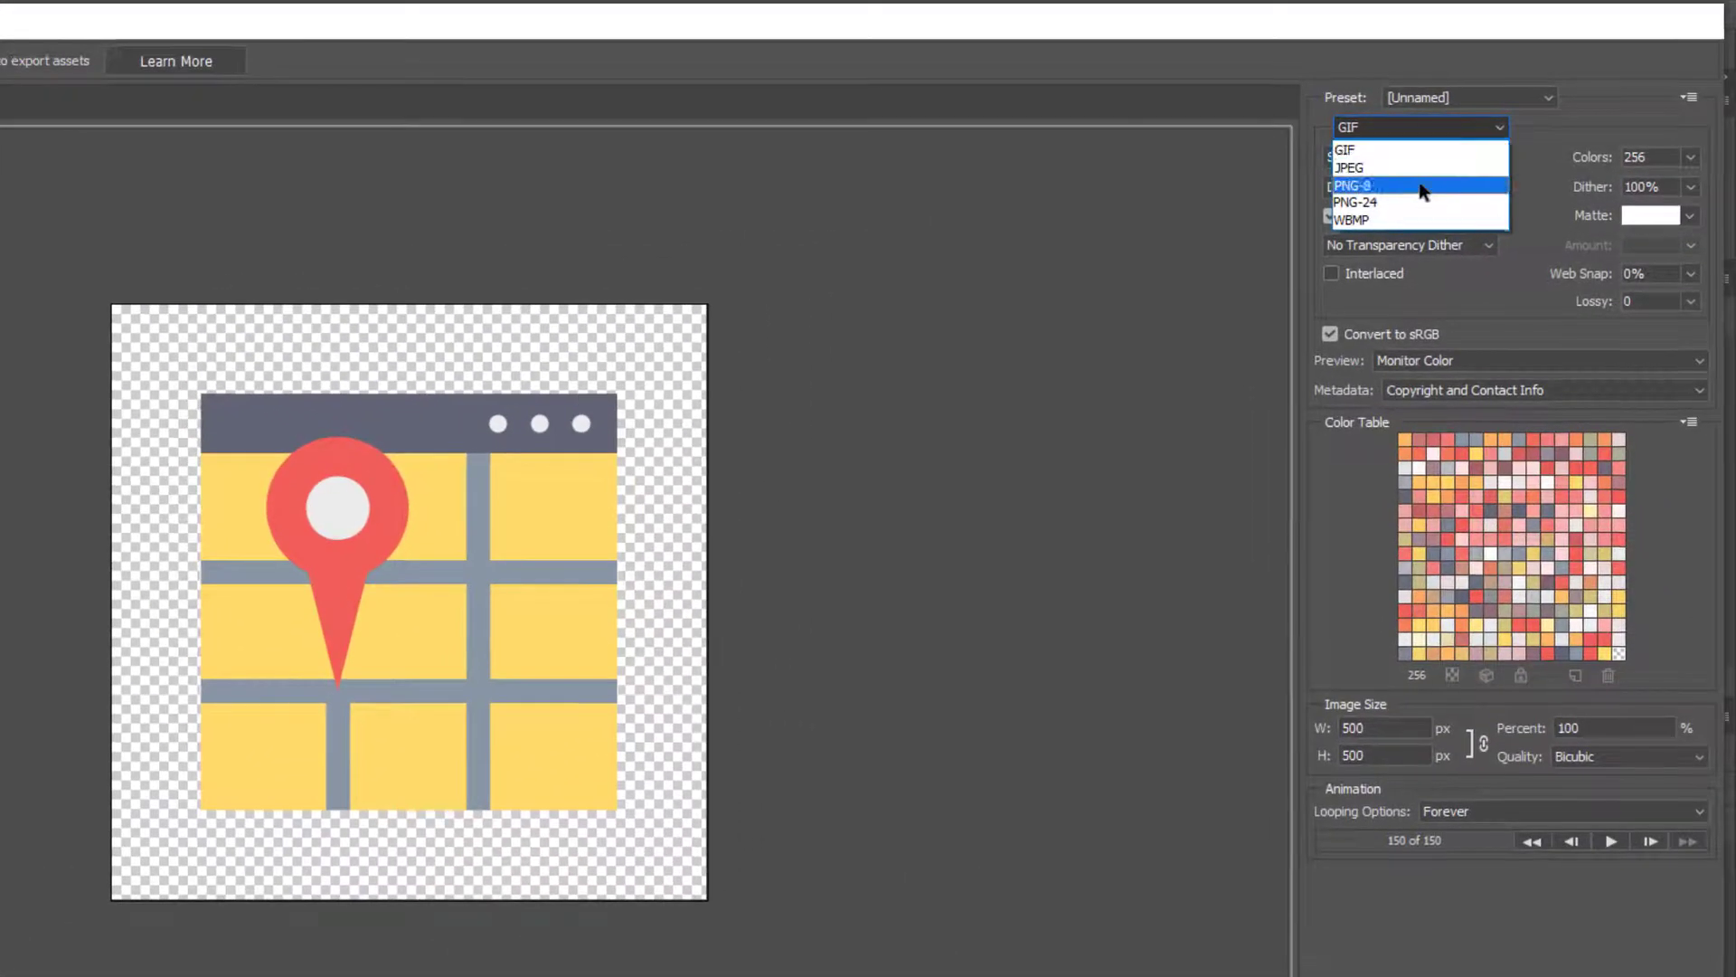
click(1418, 150)
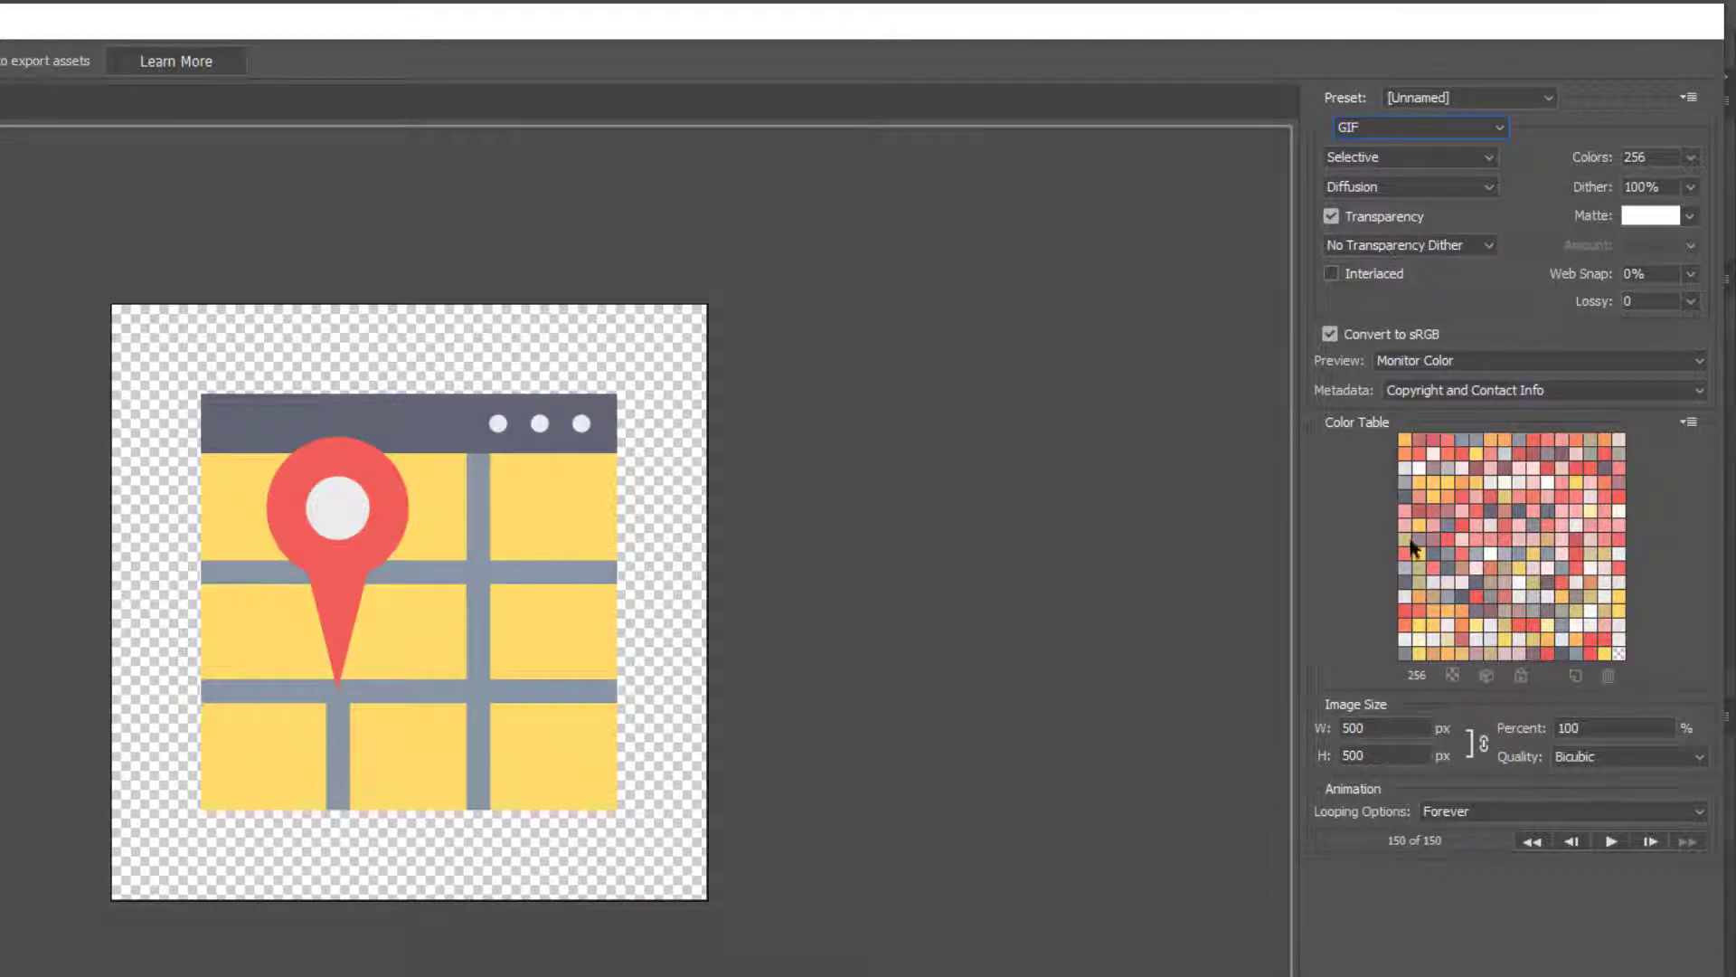
Step: Check the export image size and preview the GIF animation before saving
double_click(1371, 729)
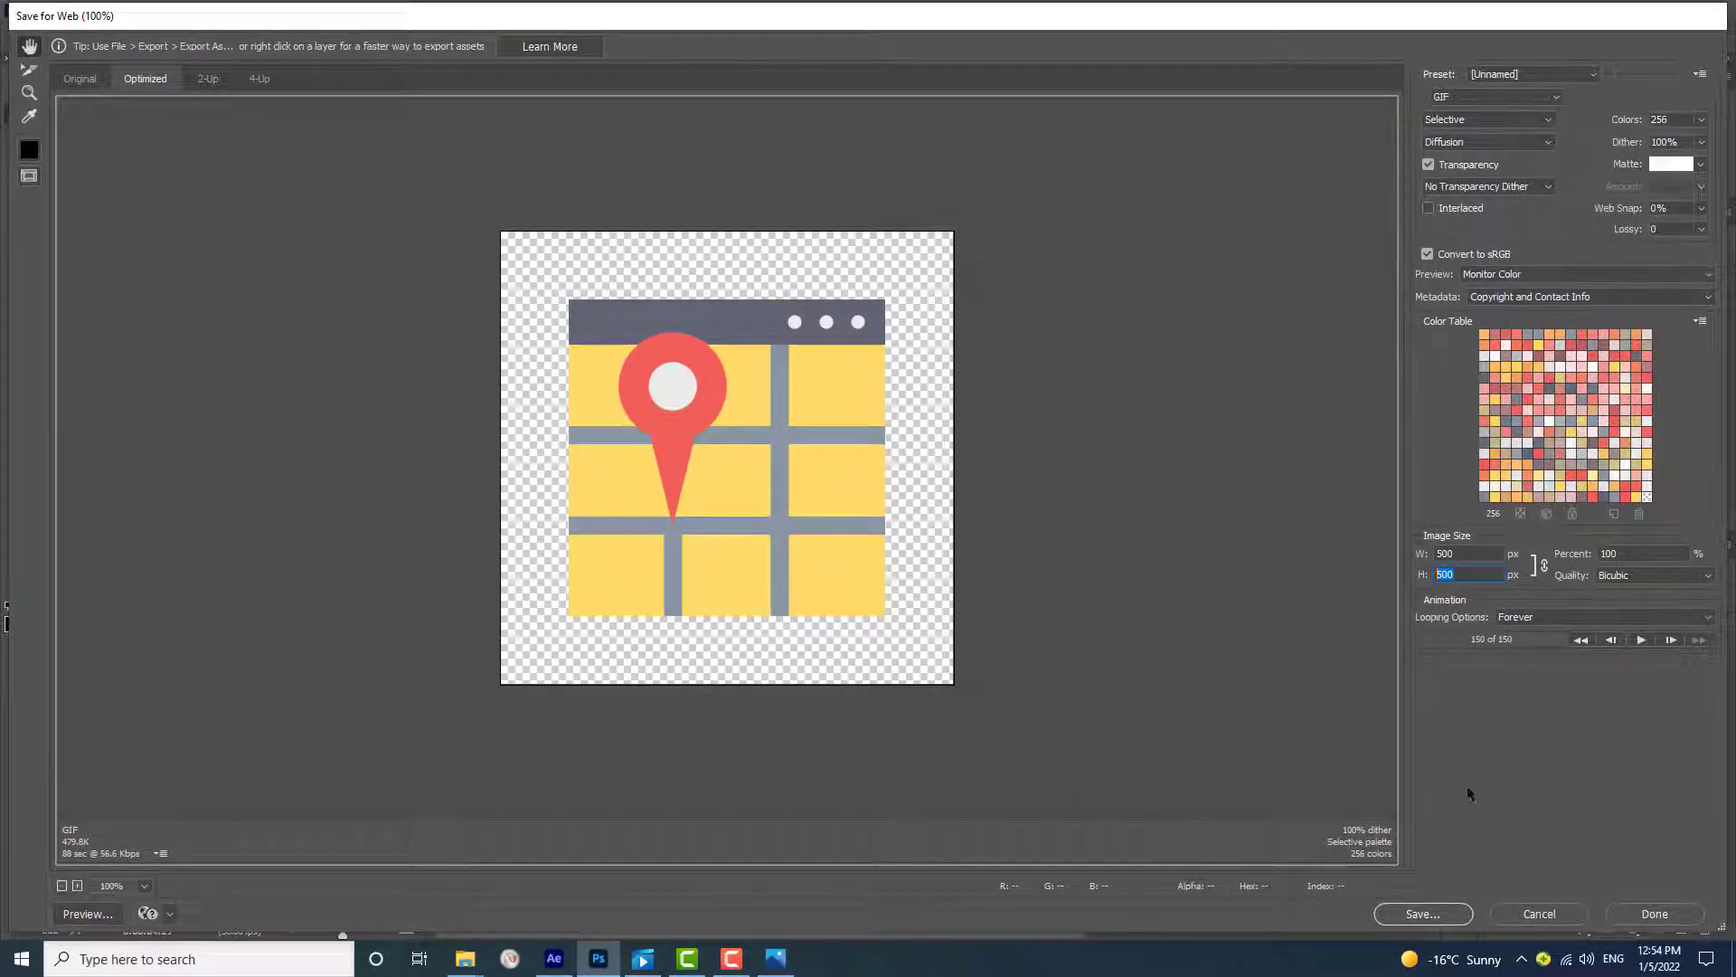
click(1640, 640)
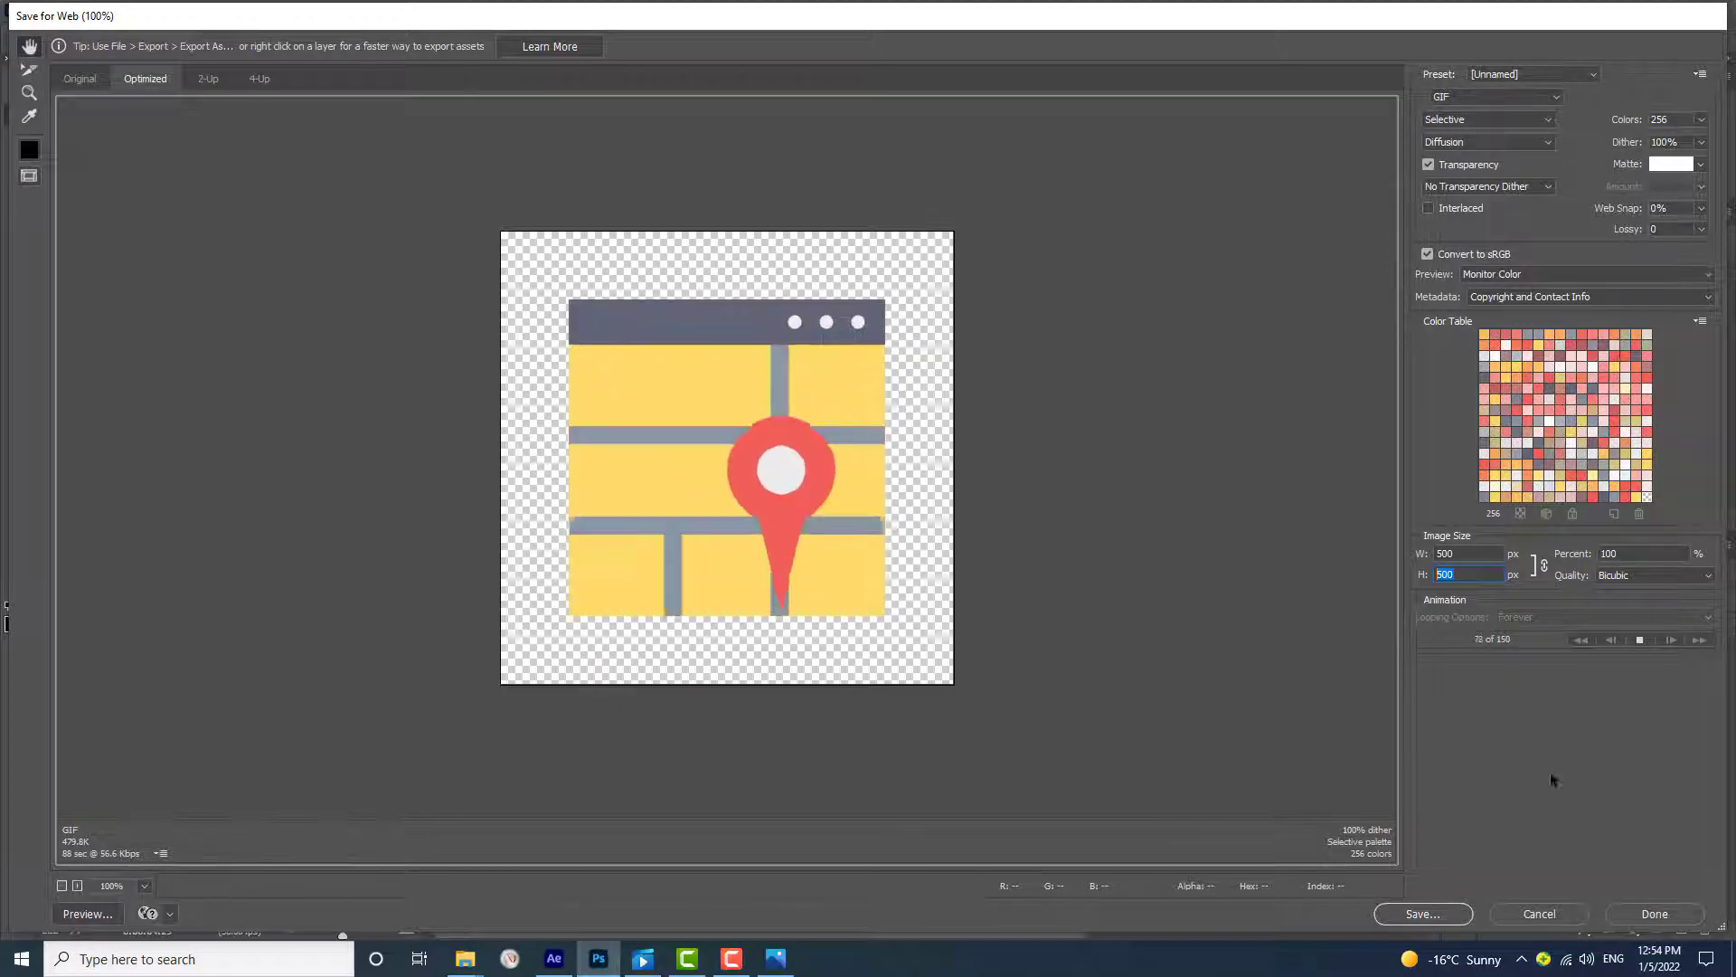
click(1640, 639)
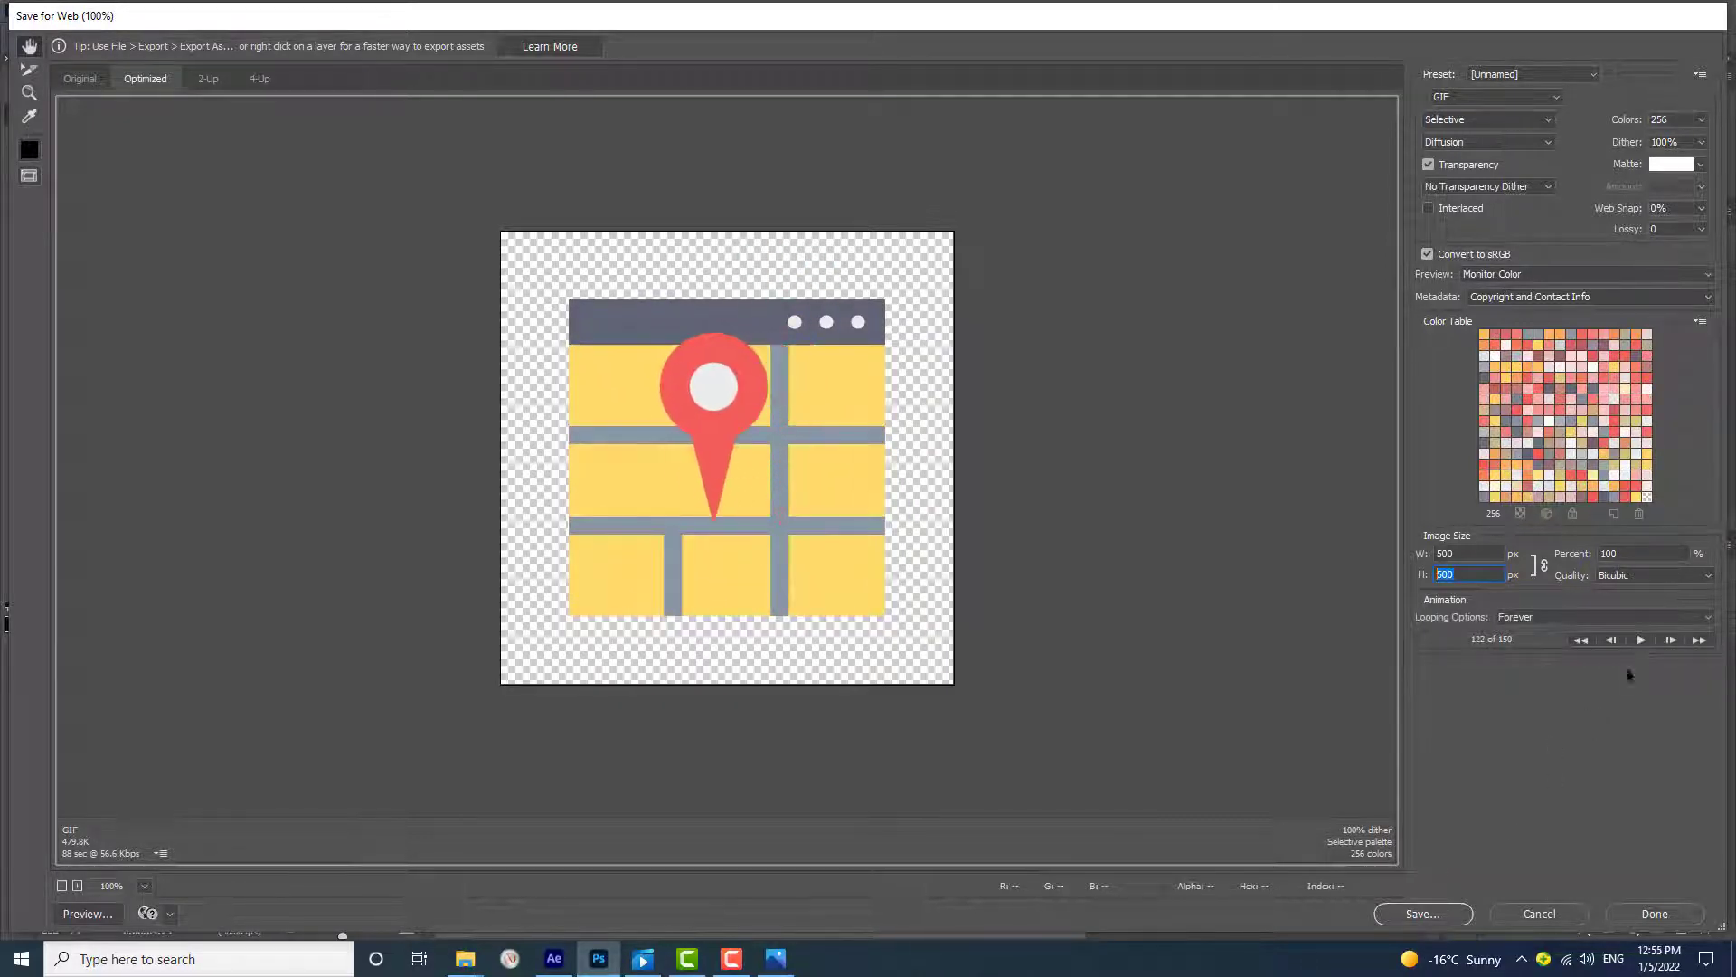
Step: Save the GIF as 12 - Website map in the After Effects folder and close the Untitled-5 document without saving it
click(1442, 914)
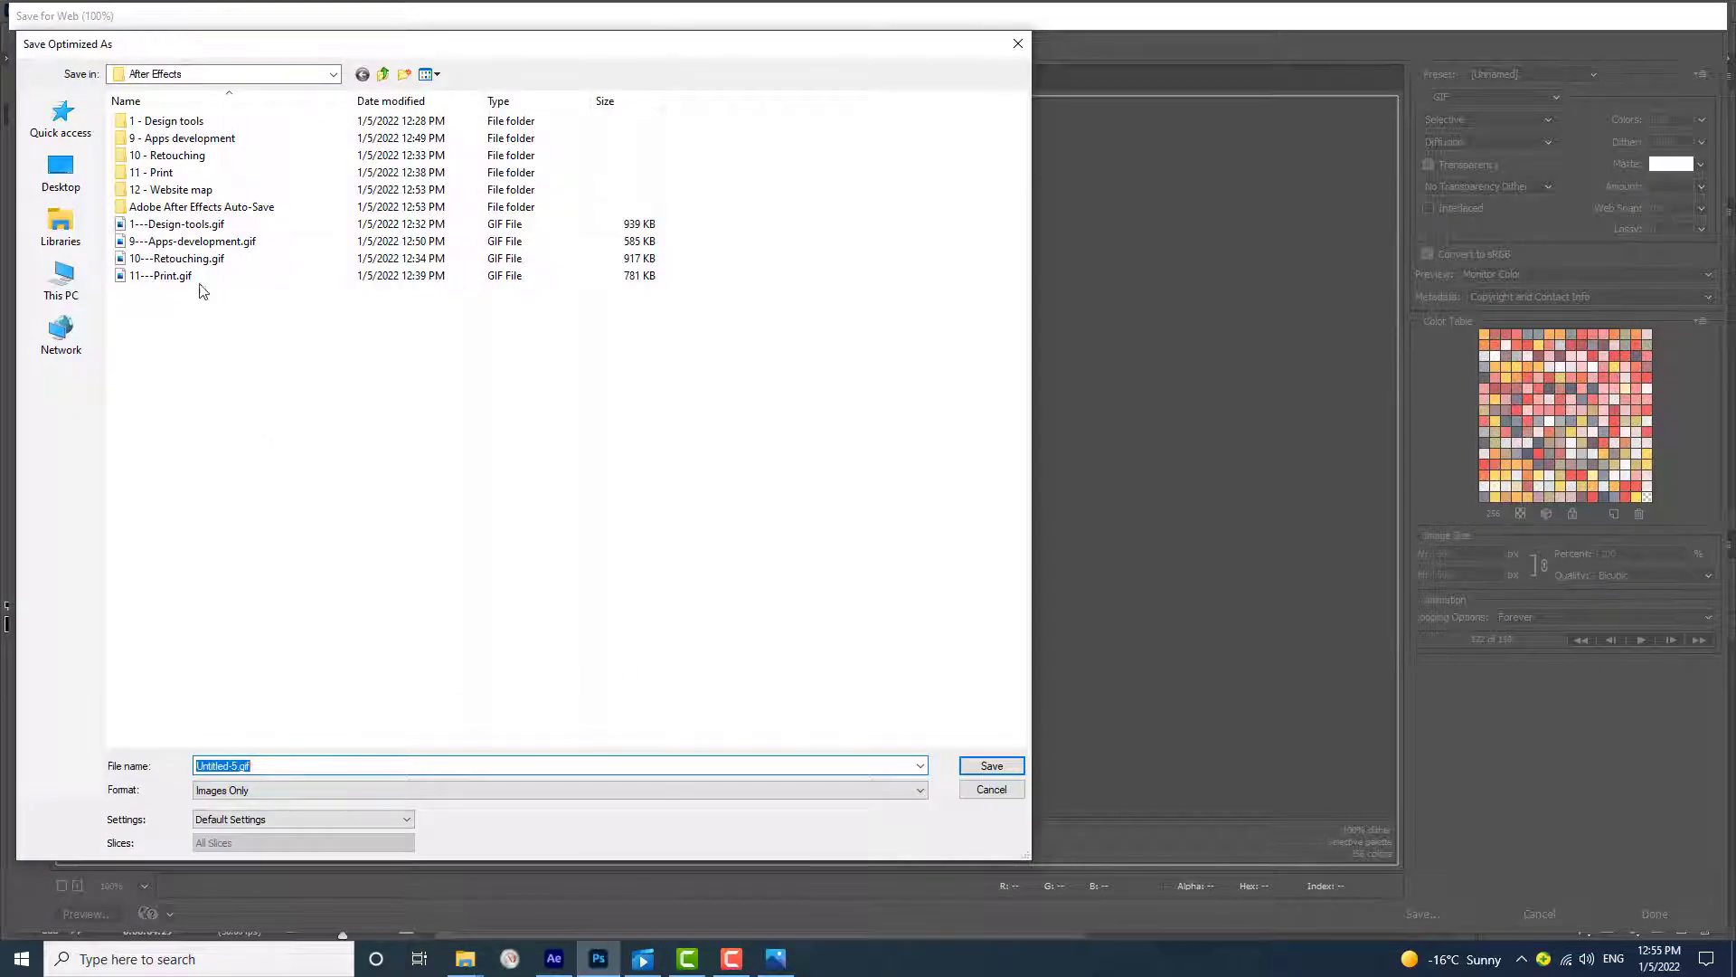
click(187, 192)
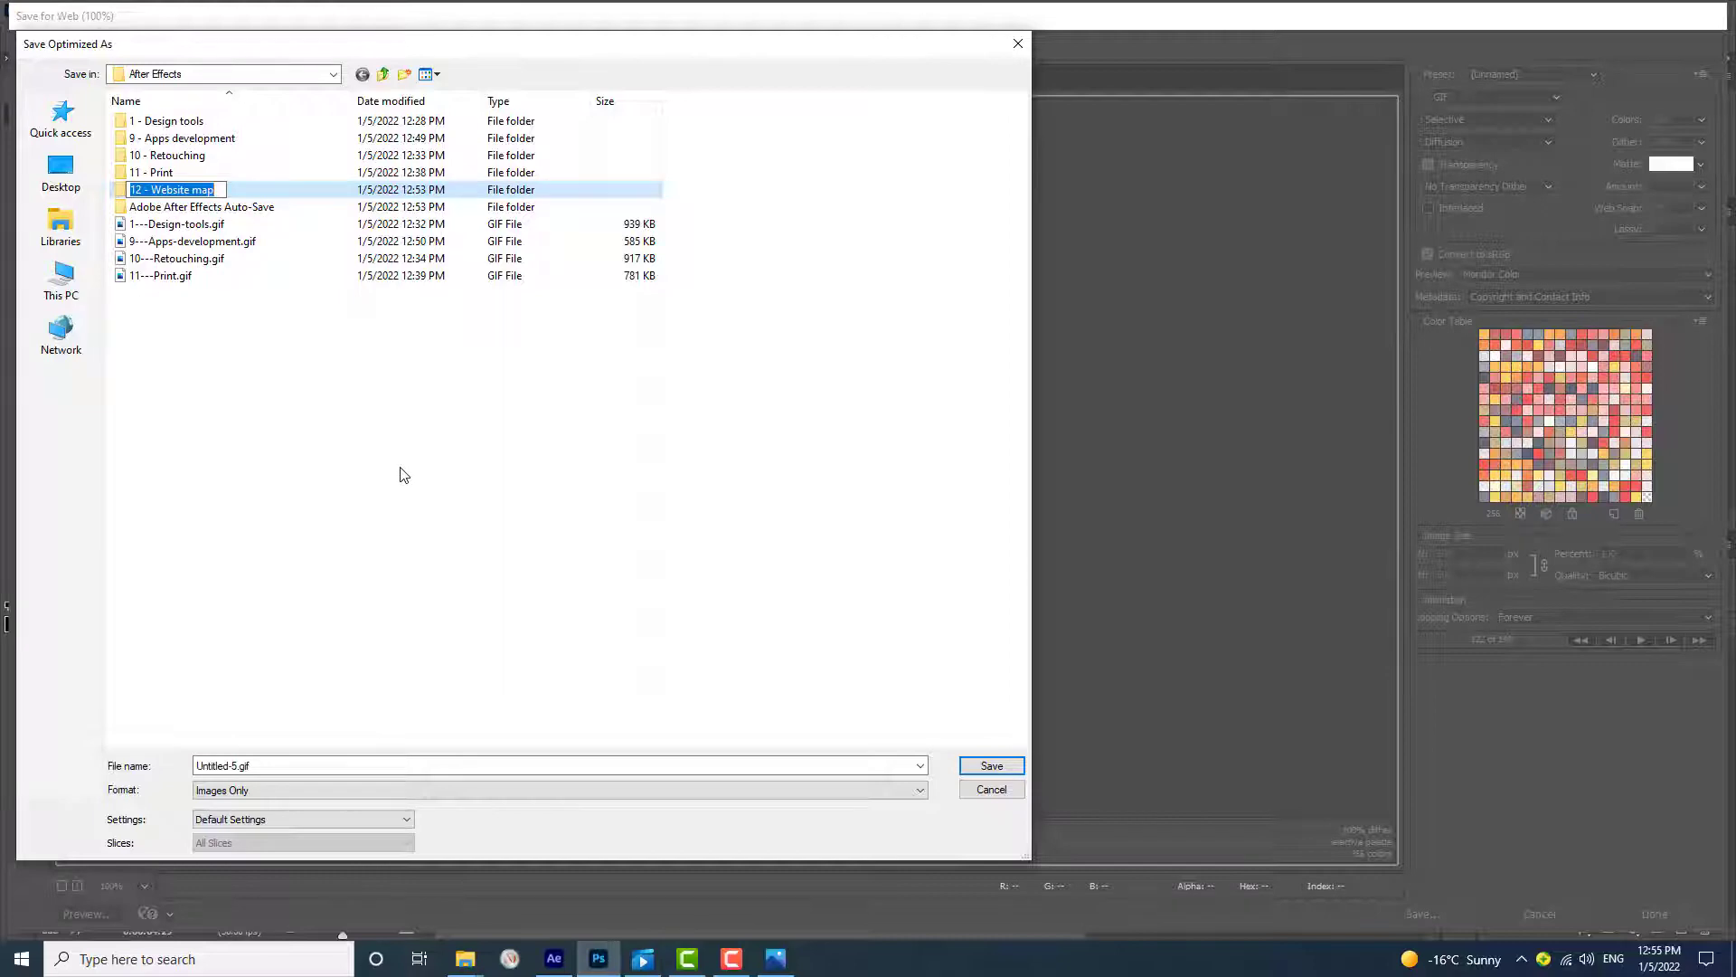
double_click(238, 766)
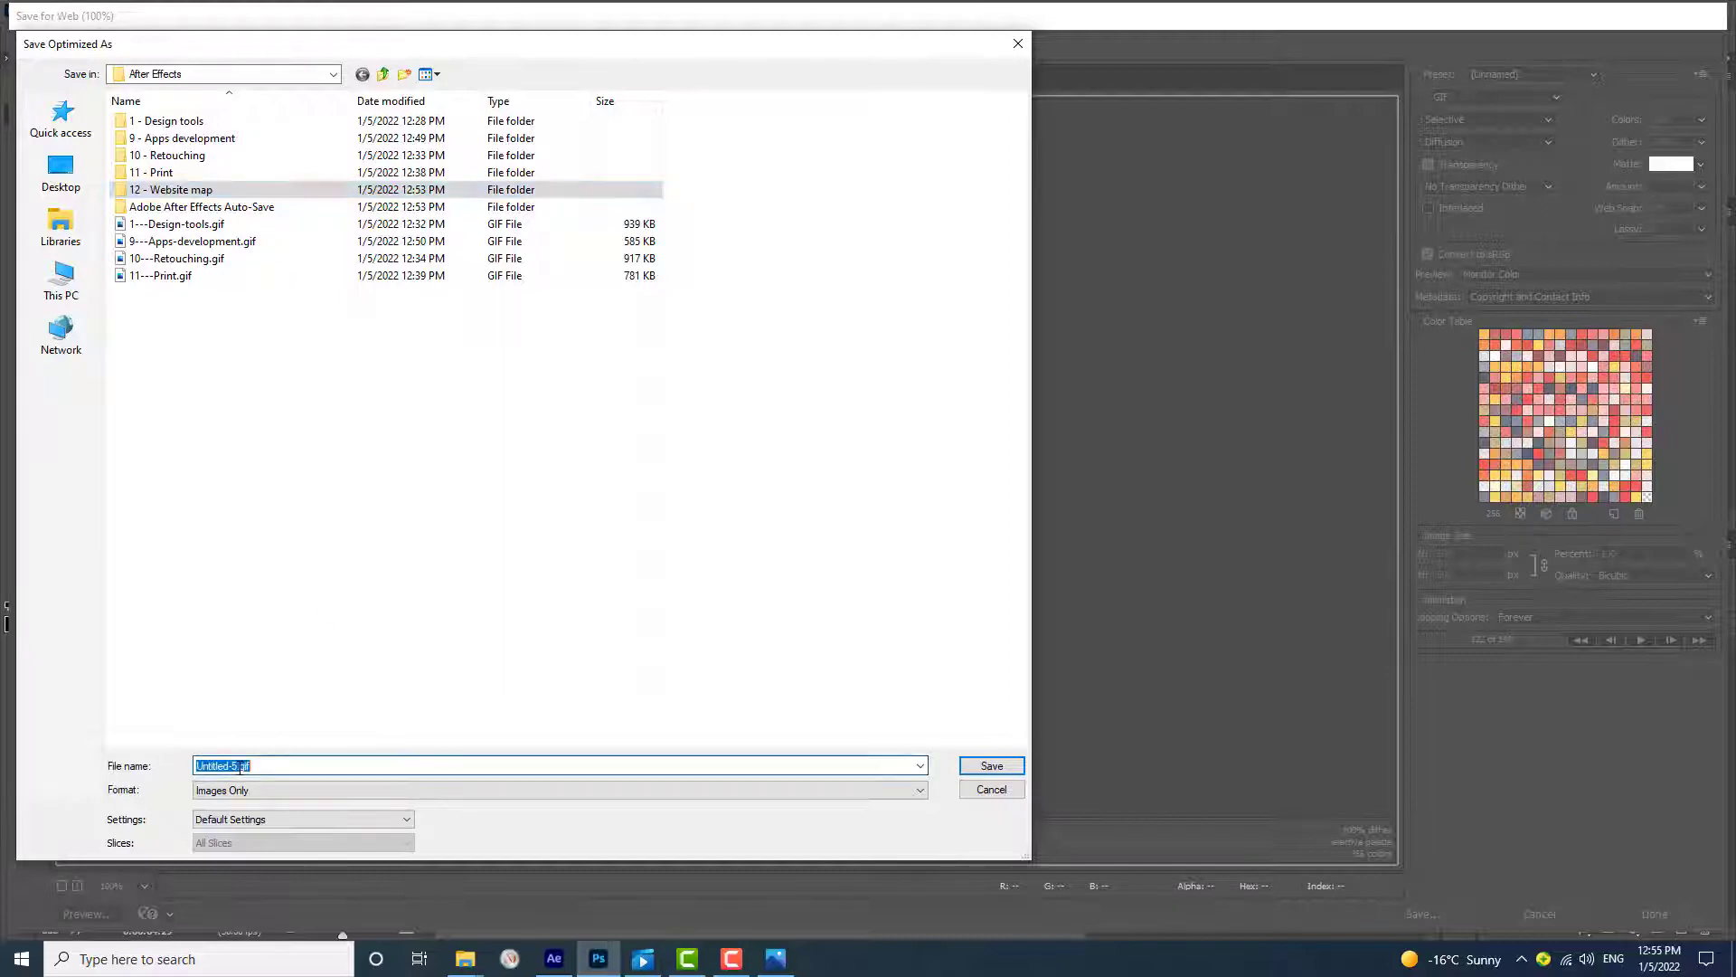
drag(239, 766, 204, 768)
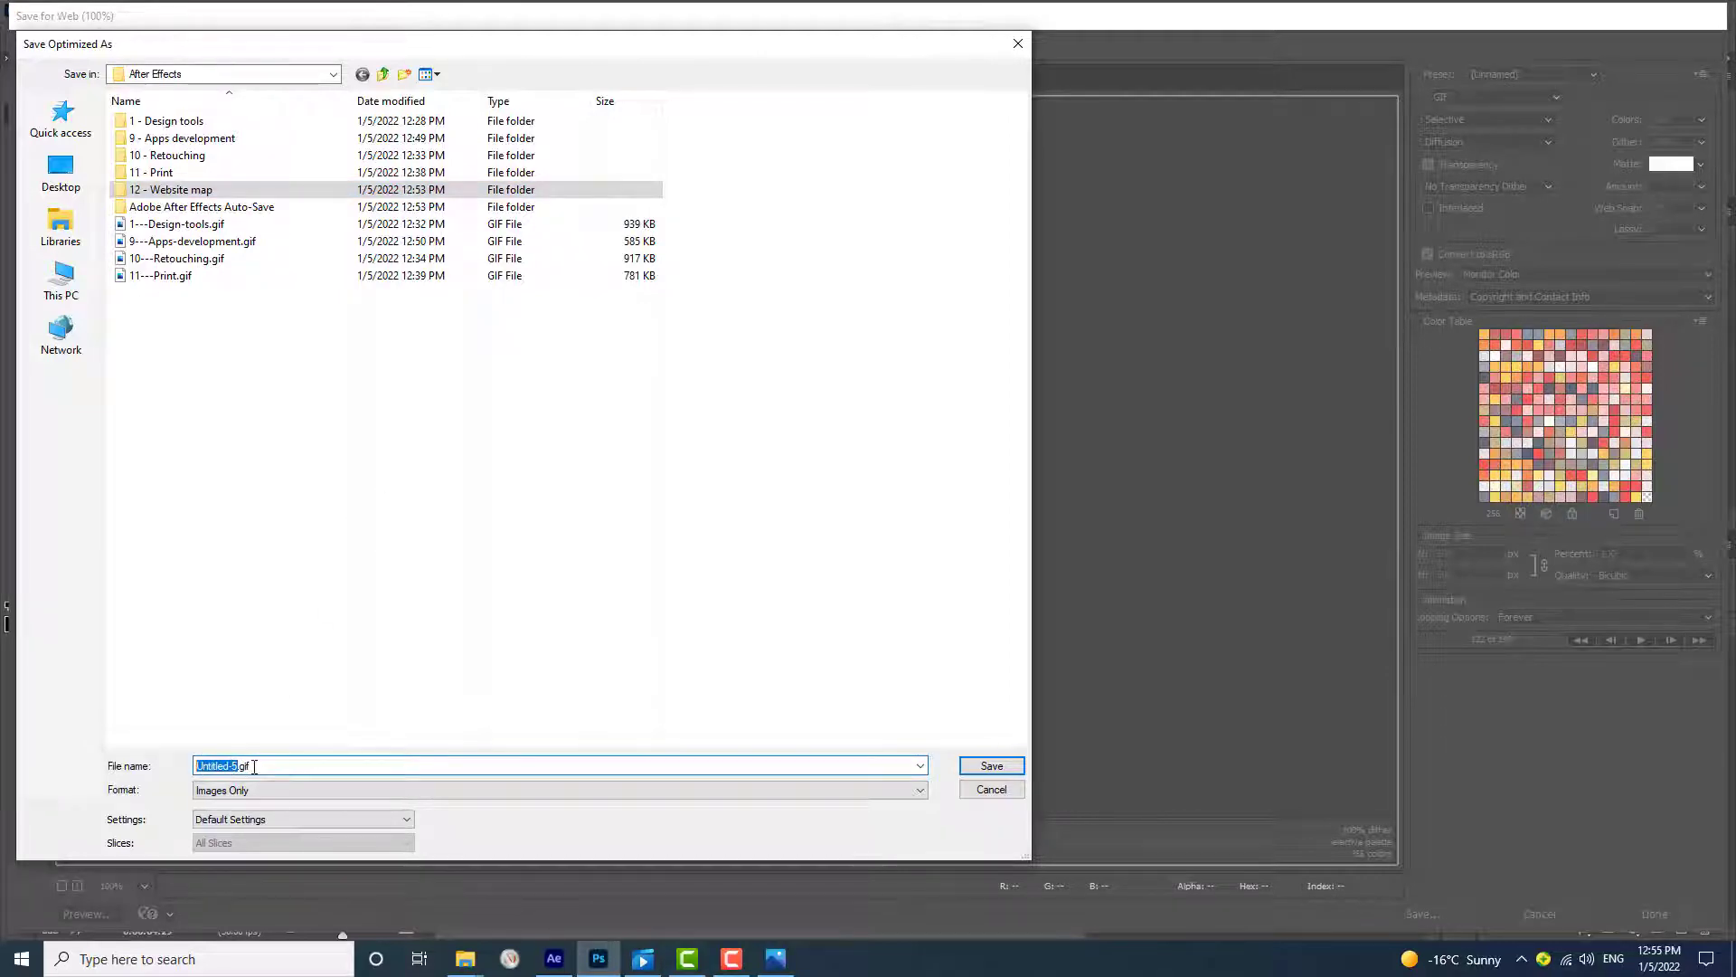
text(12 - Website map)
click(989, 767)
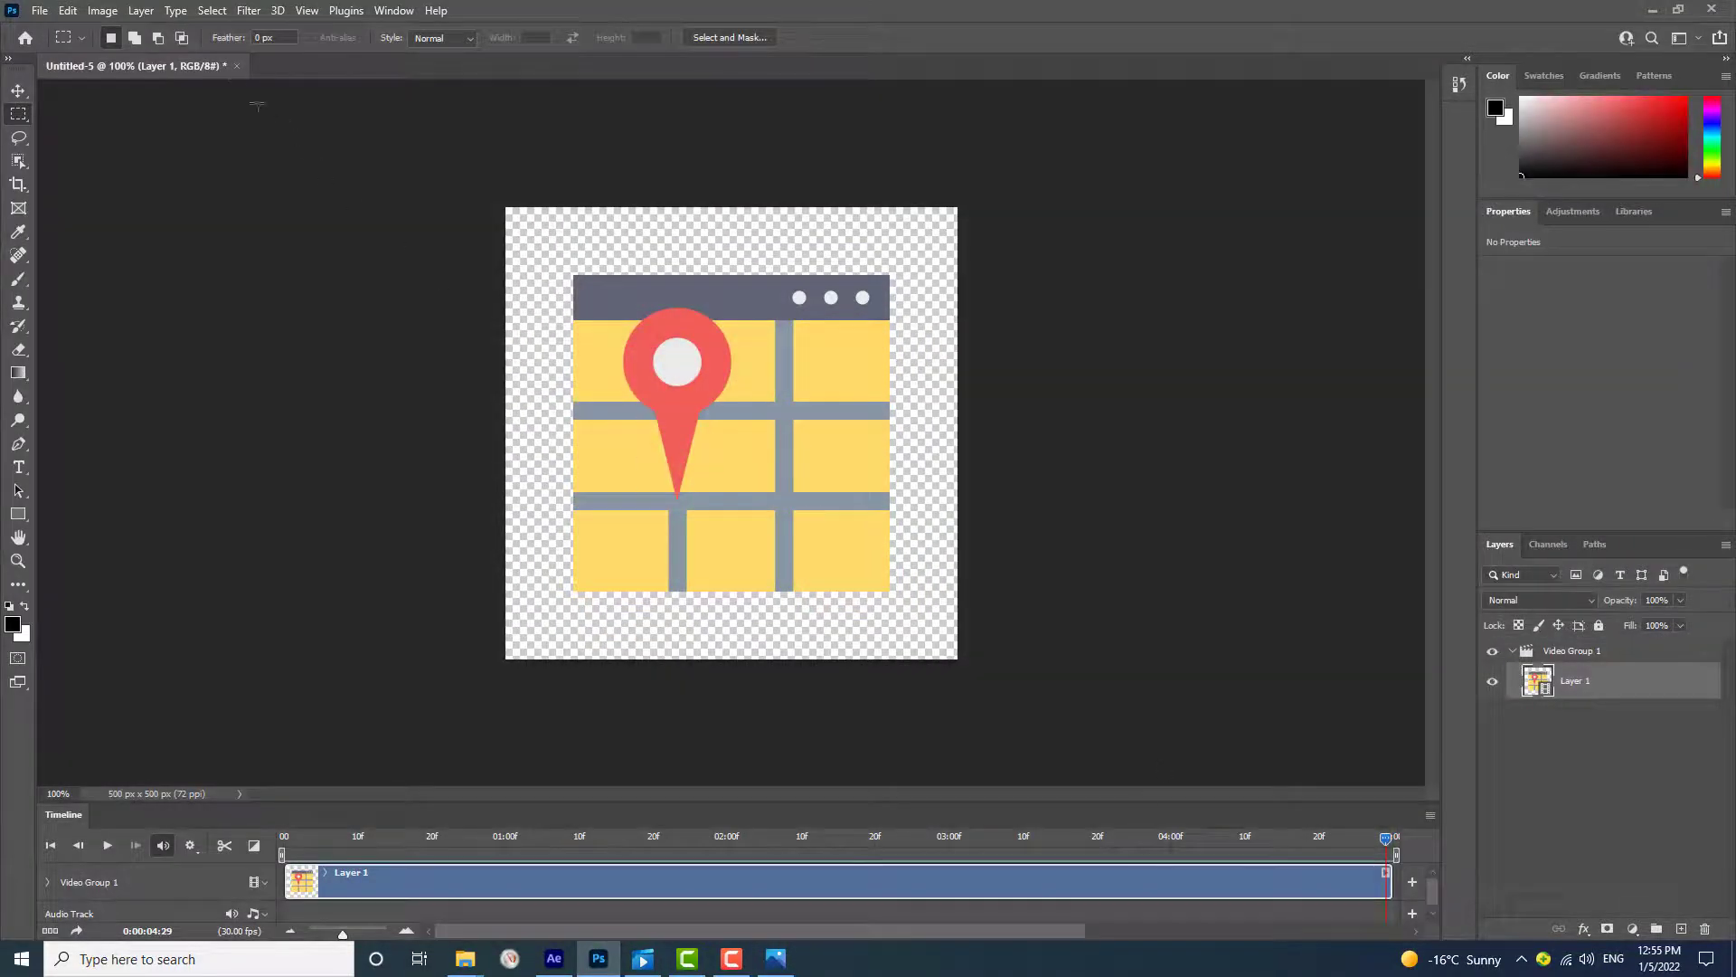
click(237, 66)
click(865, 359)
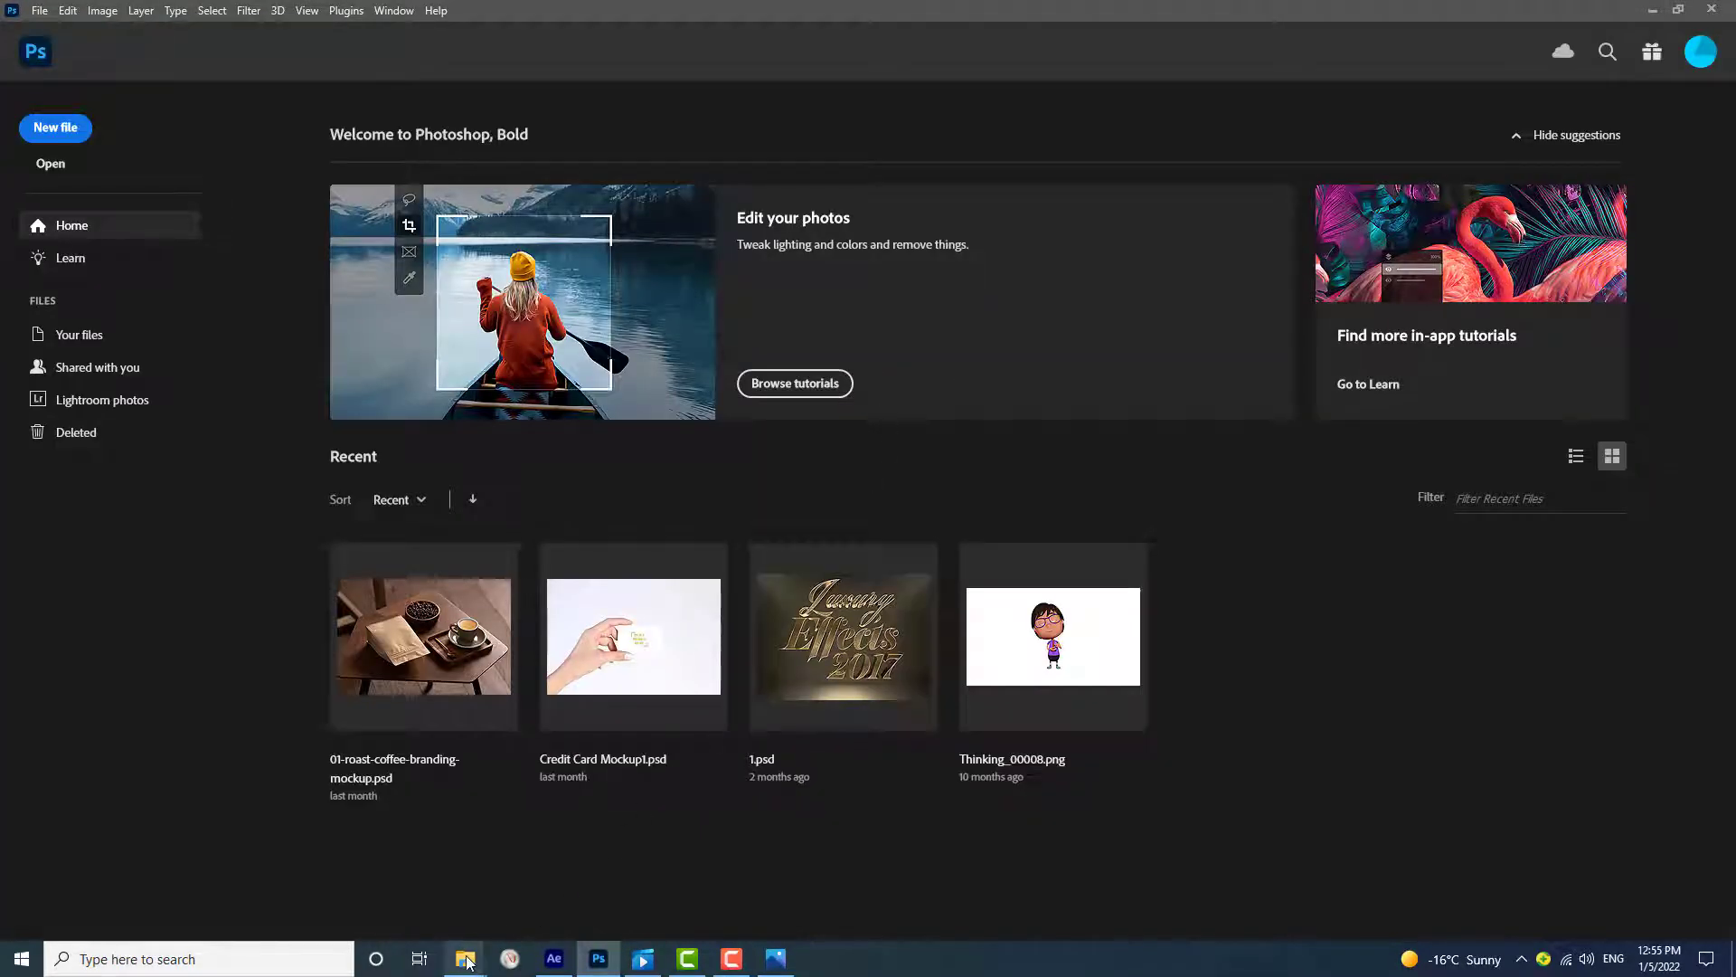
Step: Switch to File Explorer, view the exported 12---Website-map.gif in the photo viewer and close it again
mouse_move(467, 961)
click(430, 915)
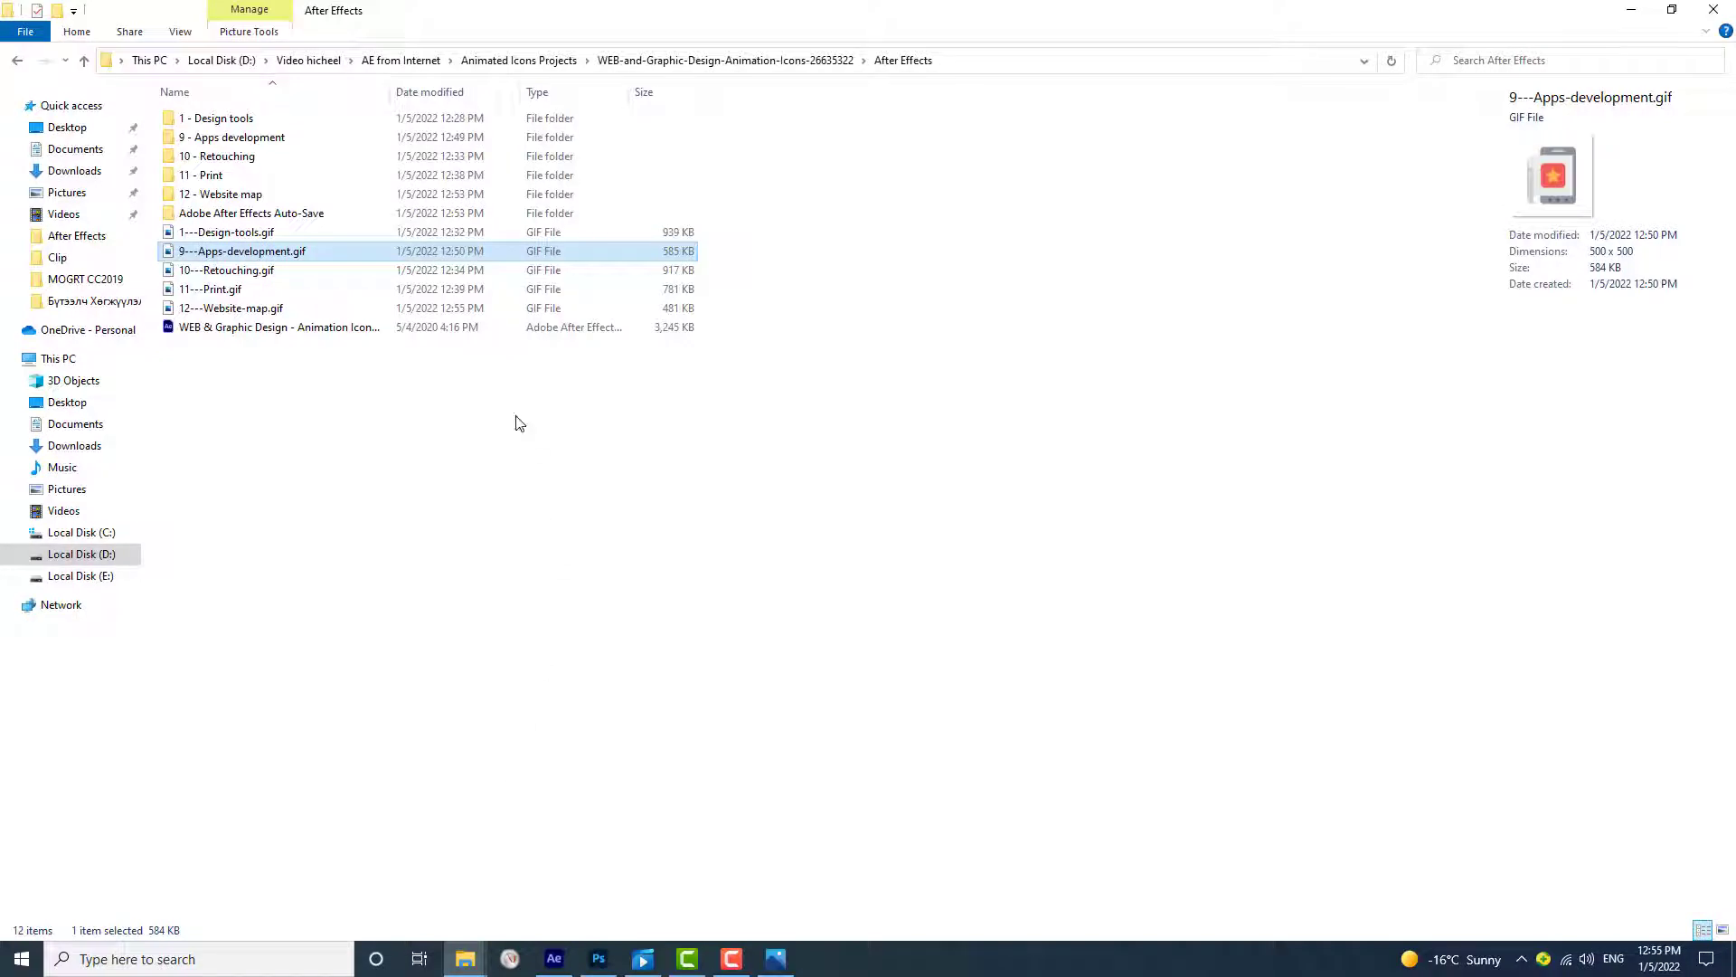
click(334, 308)
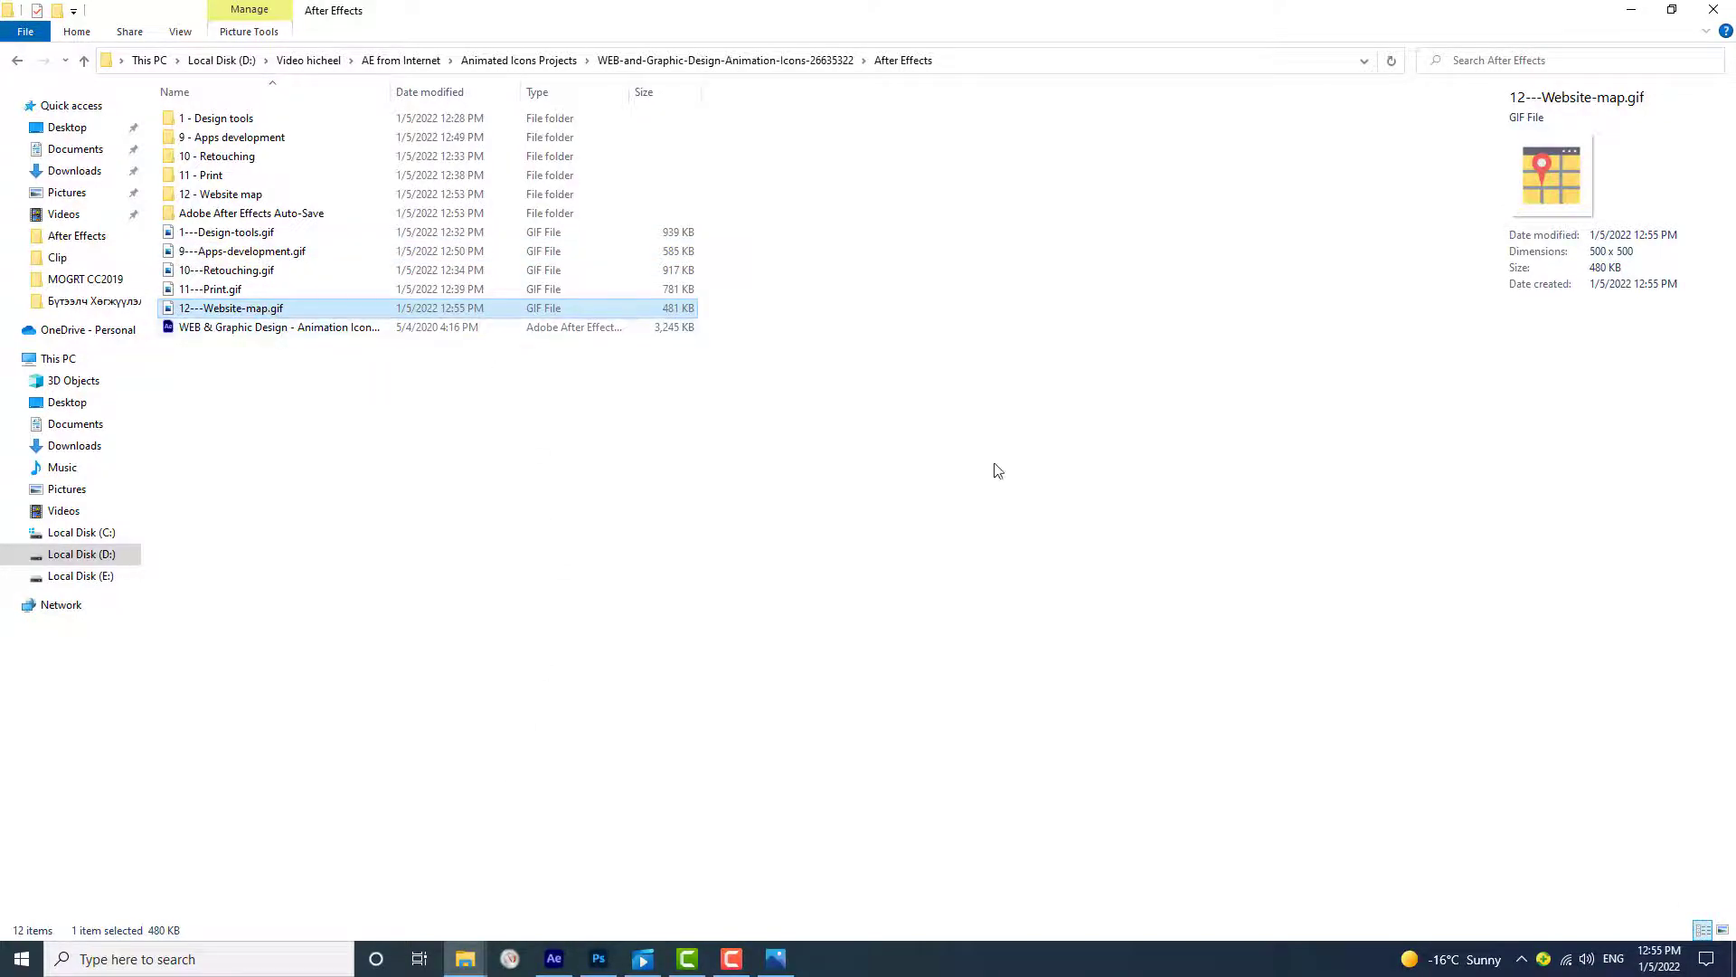
key(Return)
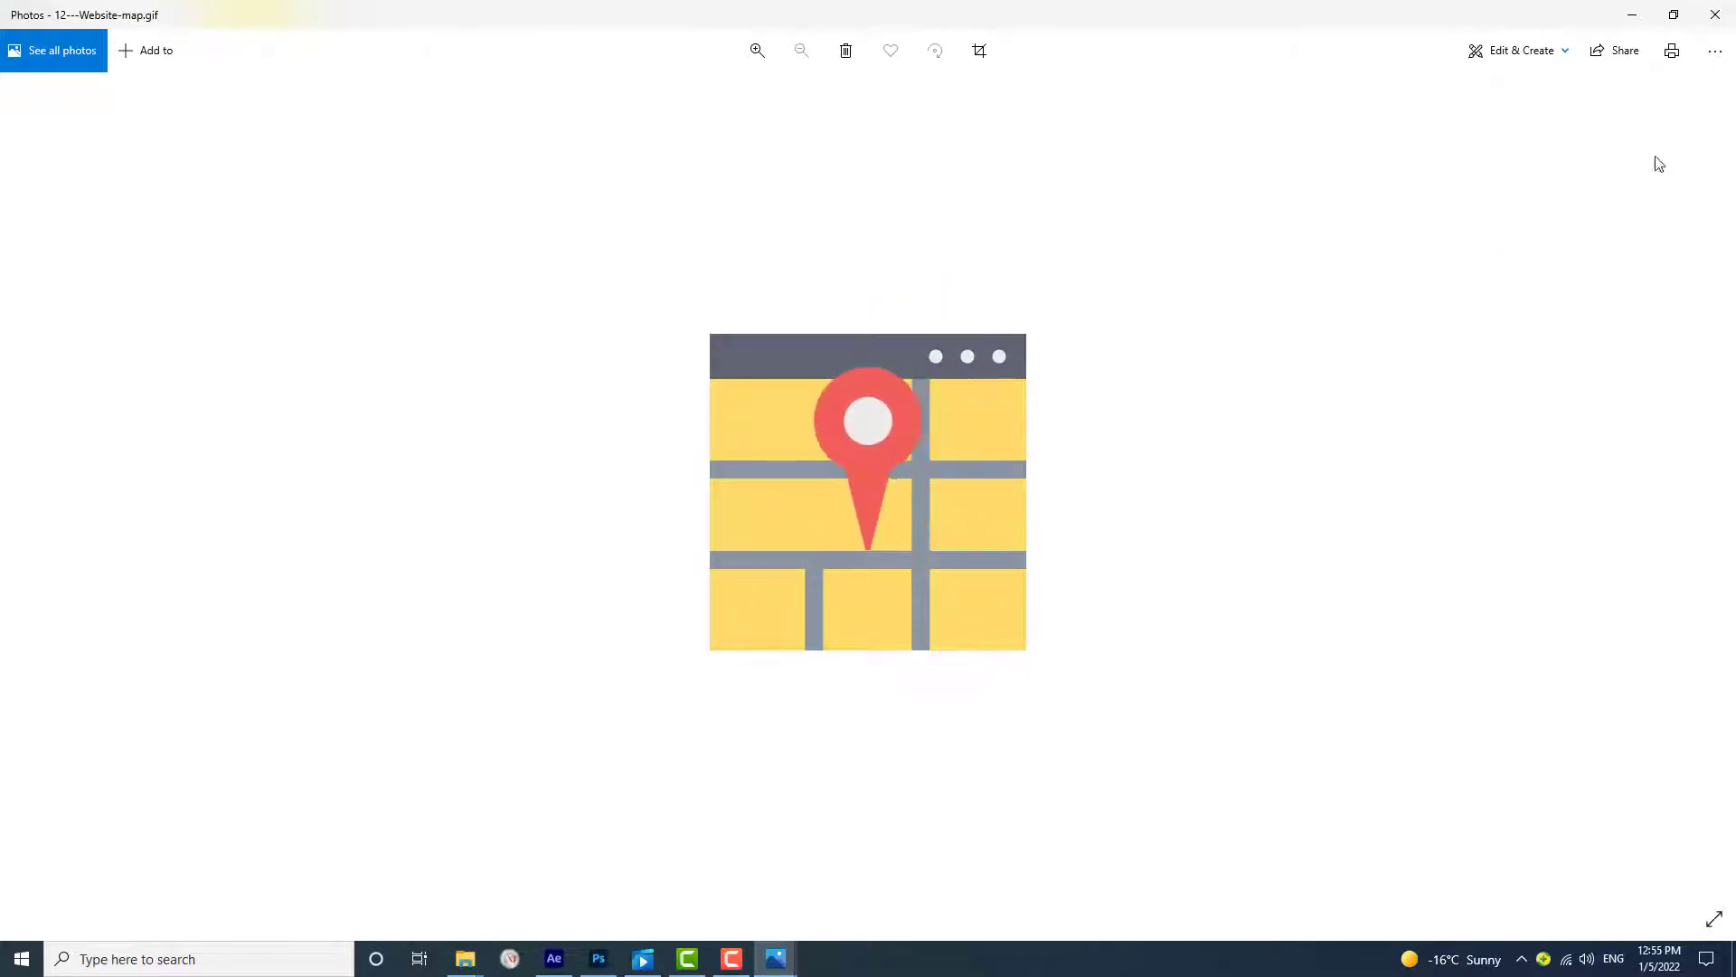
click(1714, 14)
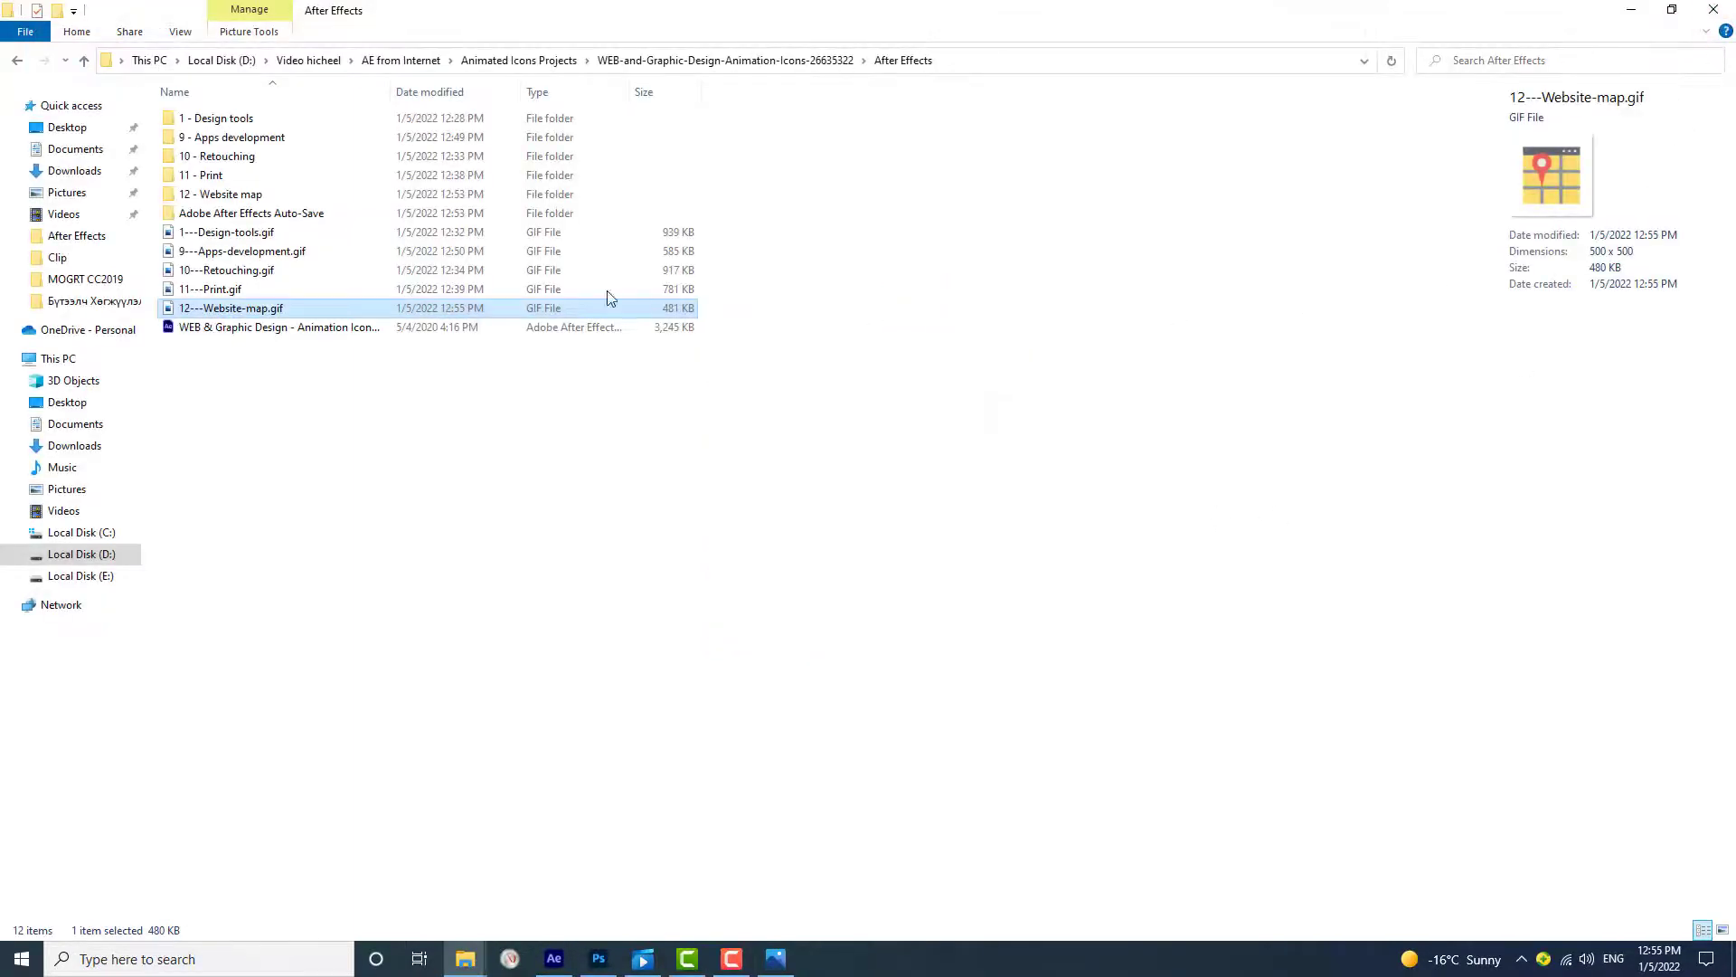
Step: Bring 12---Website-map.gif into Camtasia's media bin and place Abstract Title 01 and Abstract Title 02 back to back on Track 1
drag(262, 314, 308, 512)
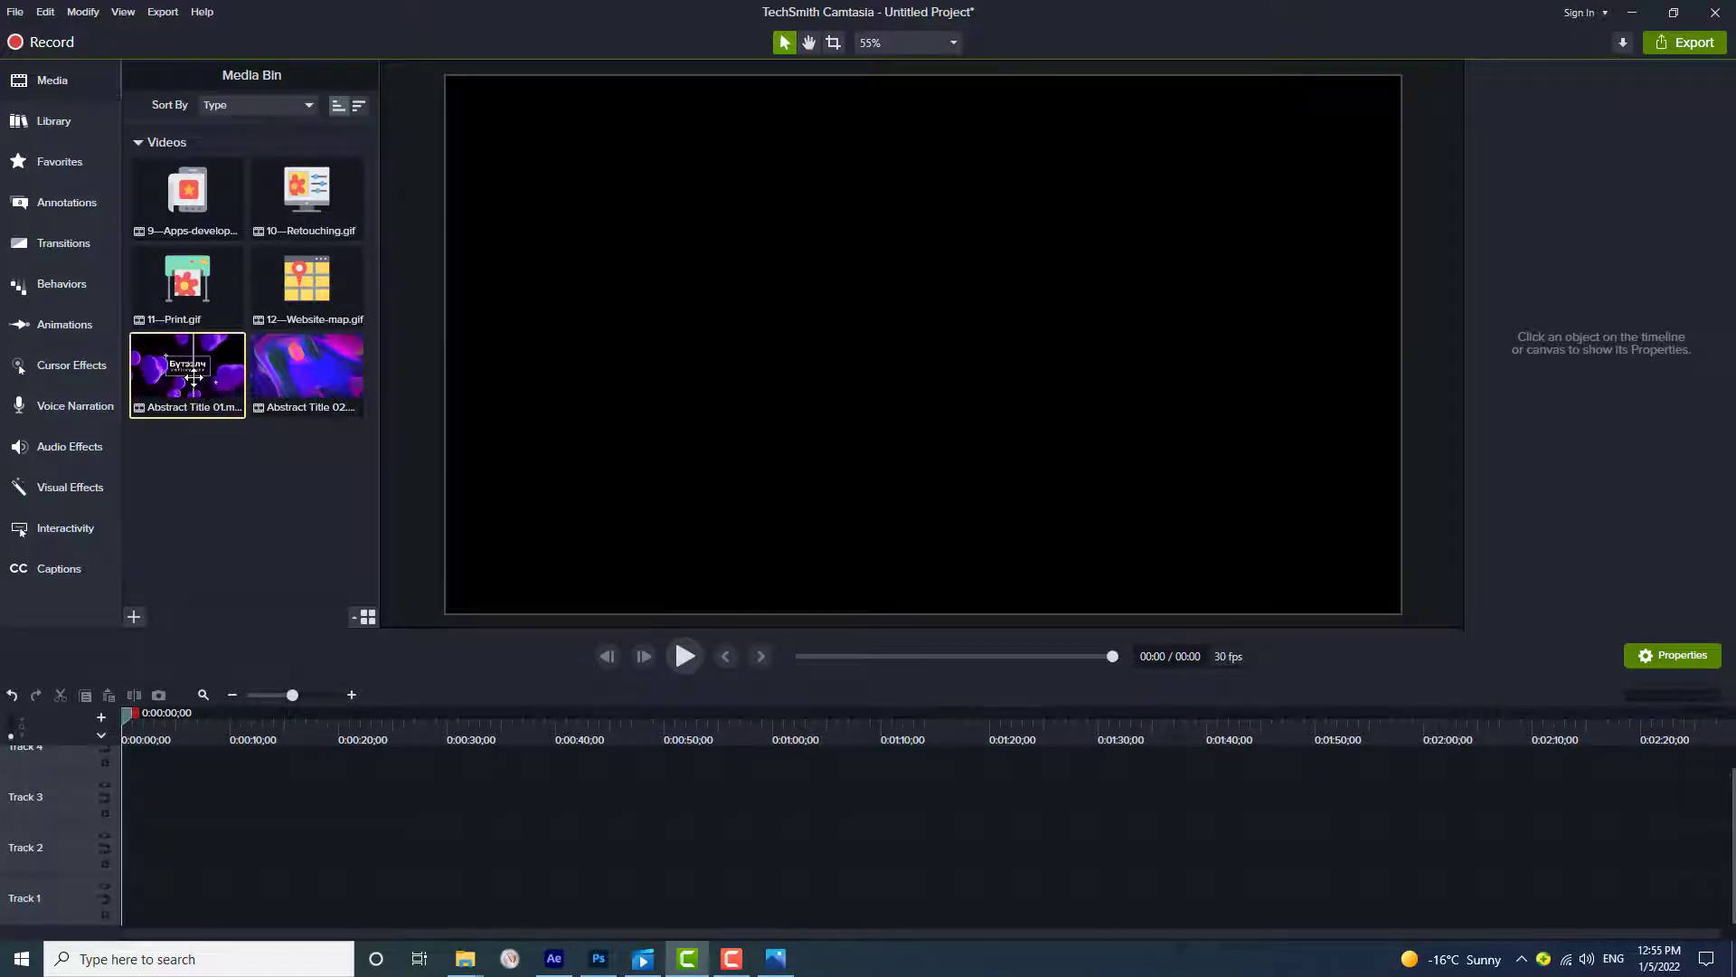
drag(192, 386, 143, 912)
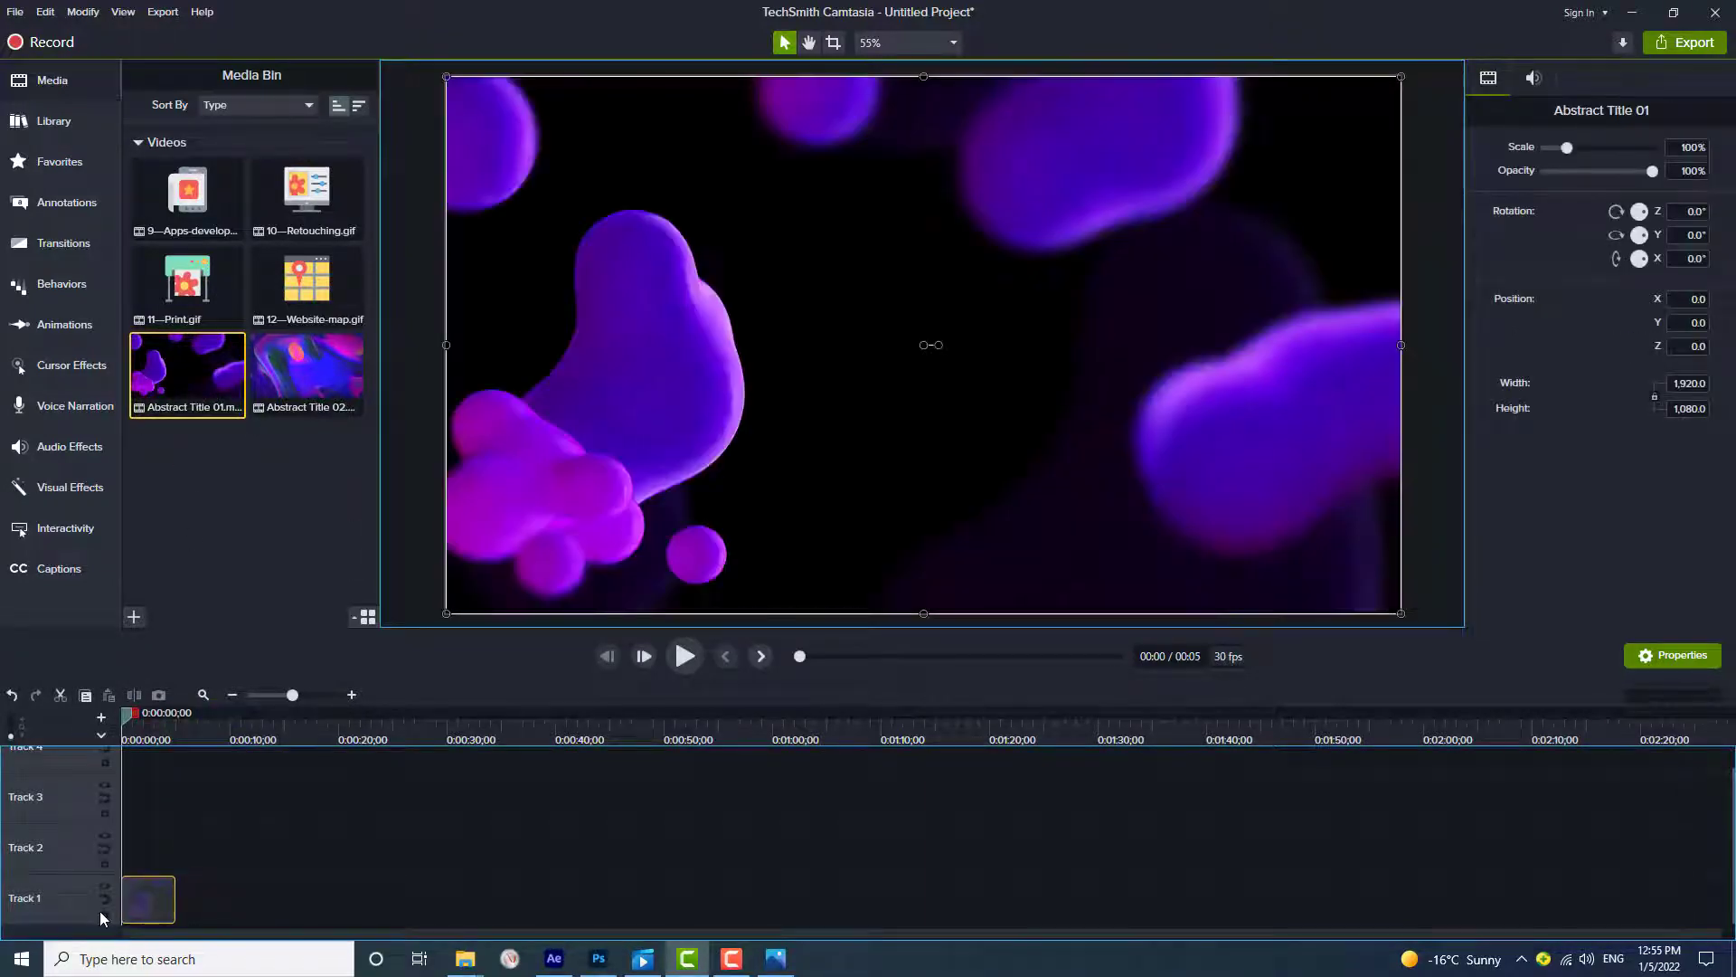
drag(305, 380, 146, 915)
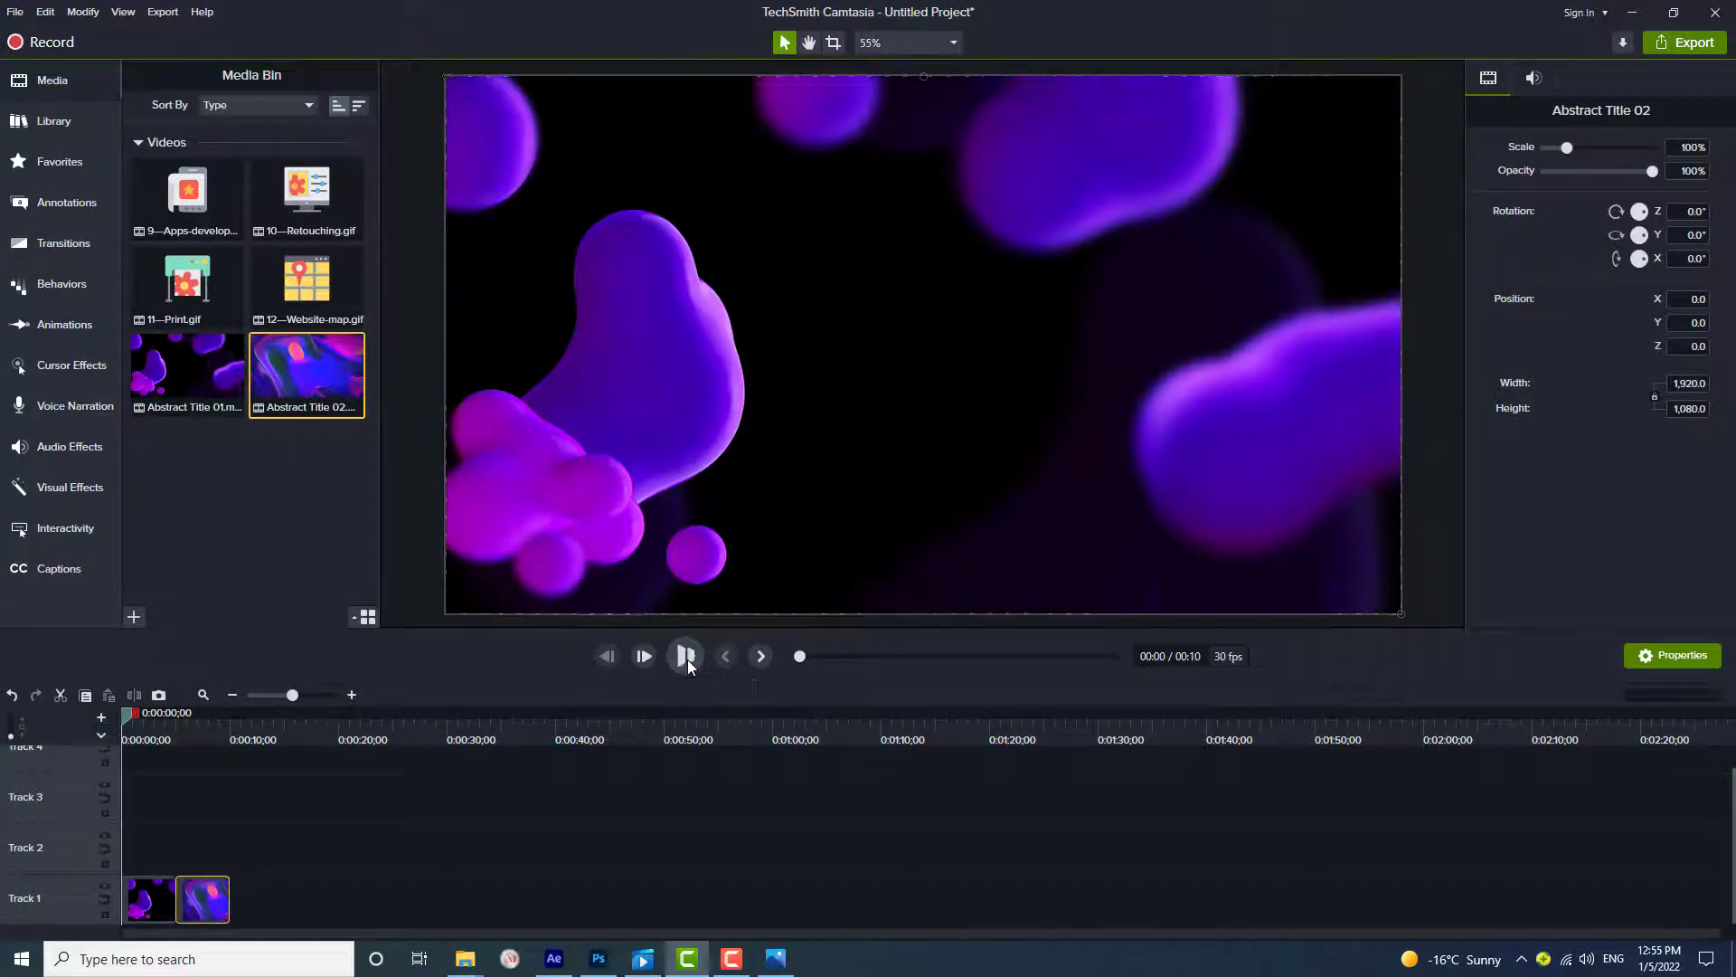
Step: Preview the two title clips and move the playhead to about 6 seconds, within Abstract Title 02
click(685, 658)
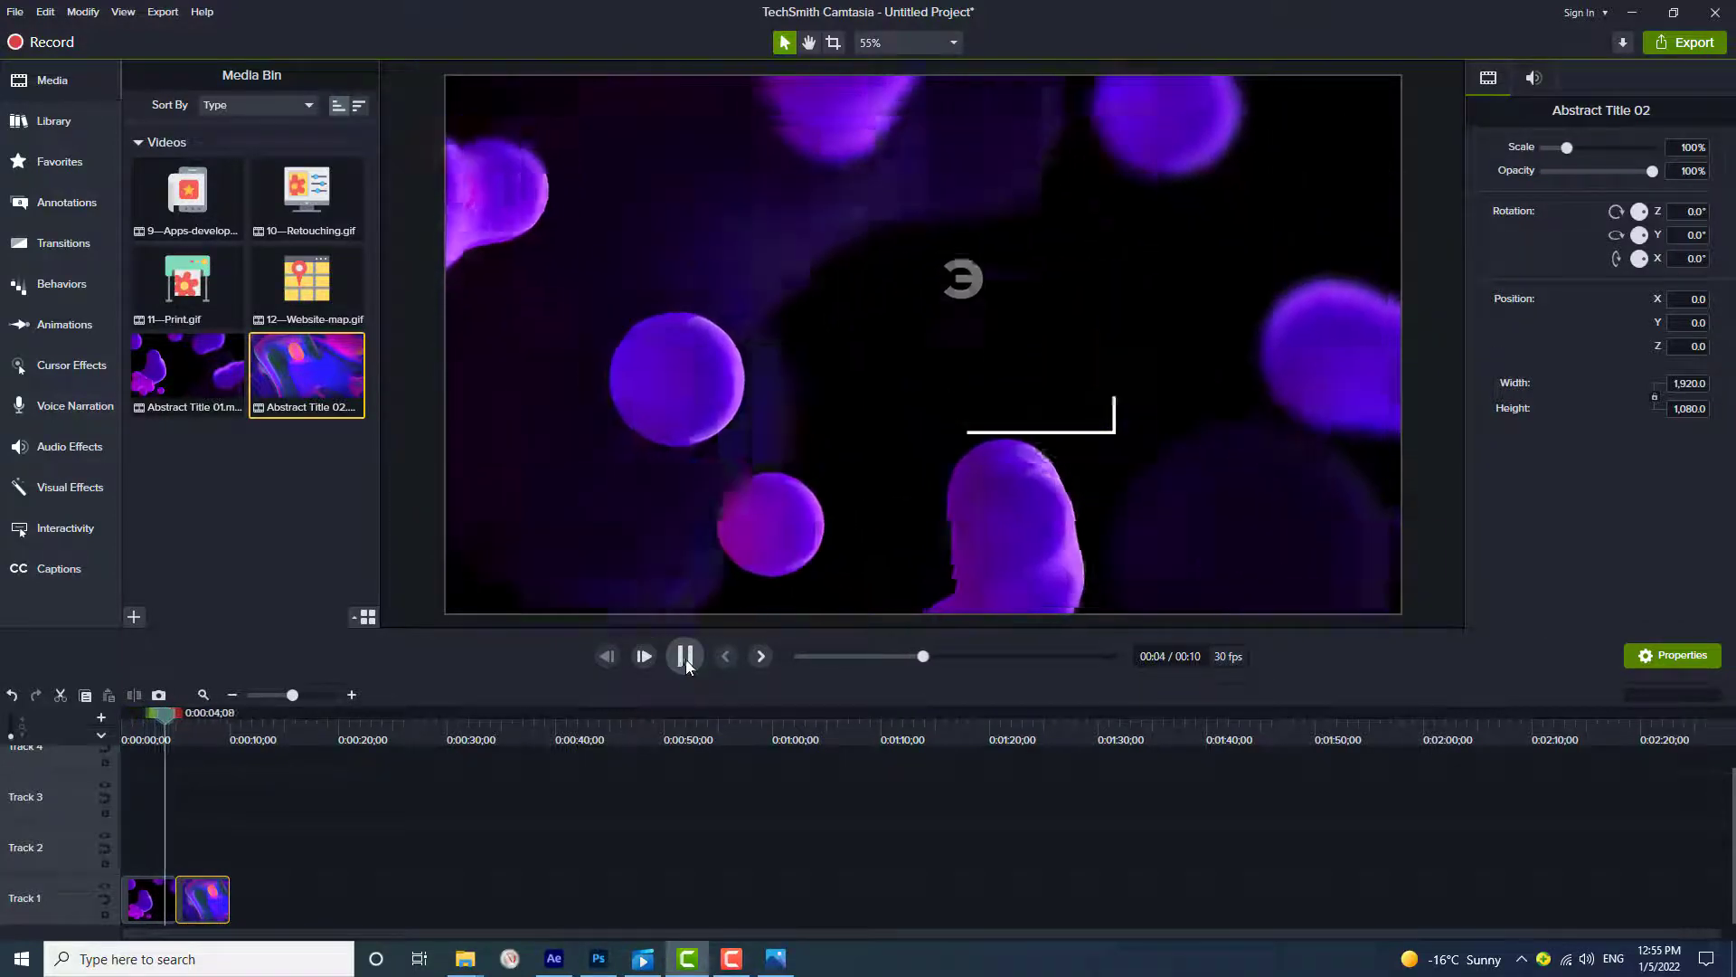
key(space)
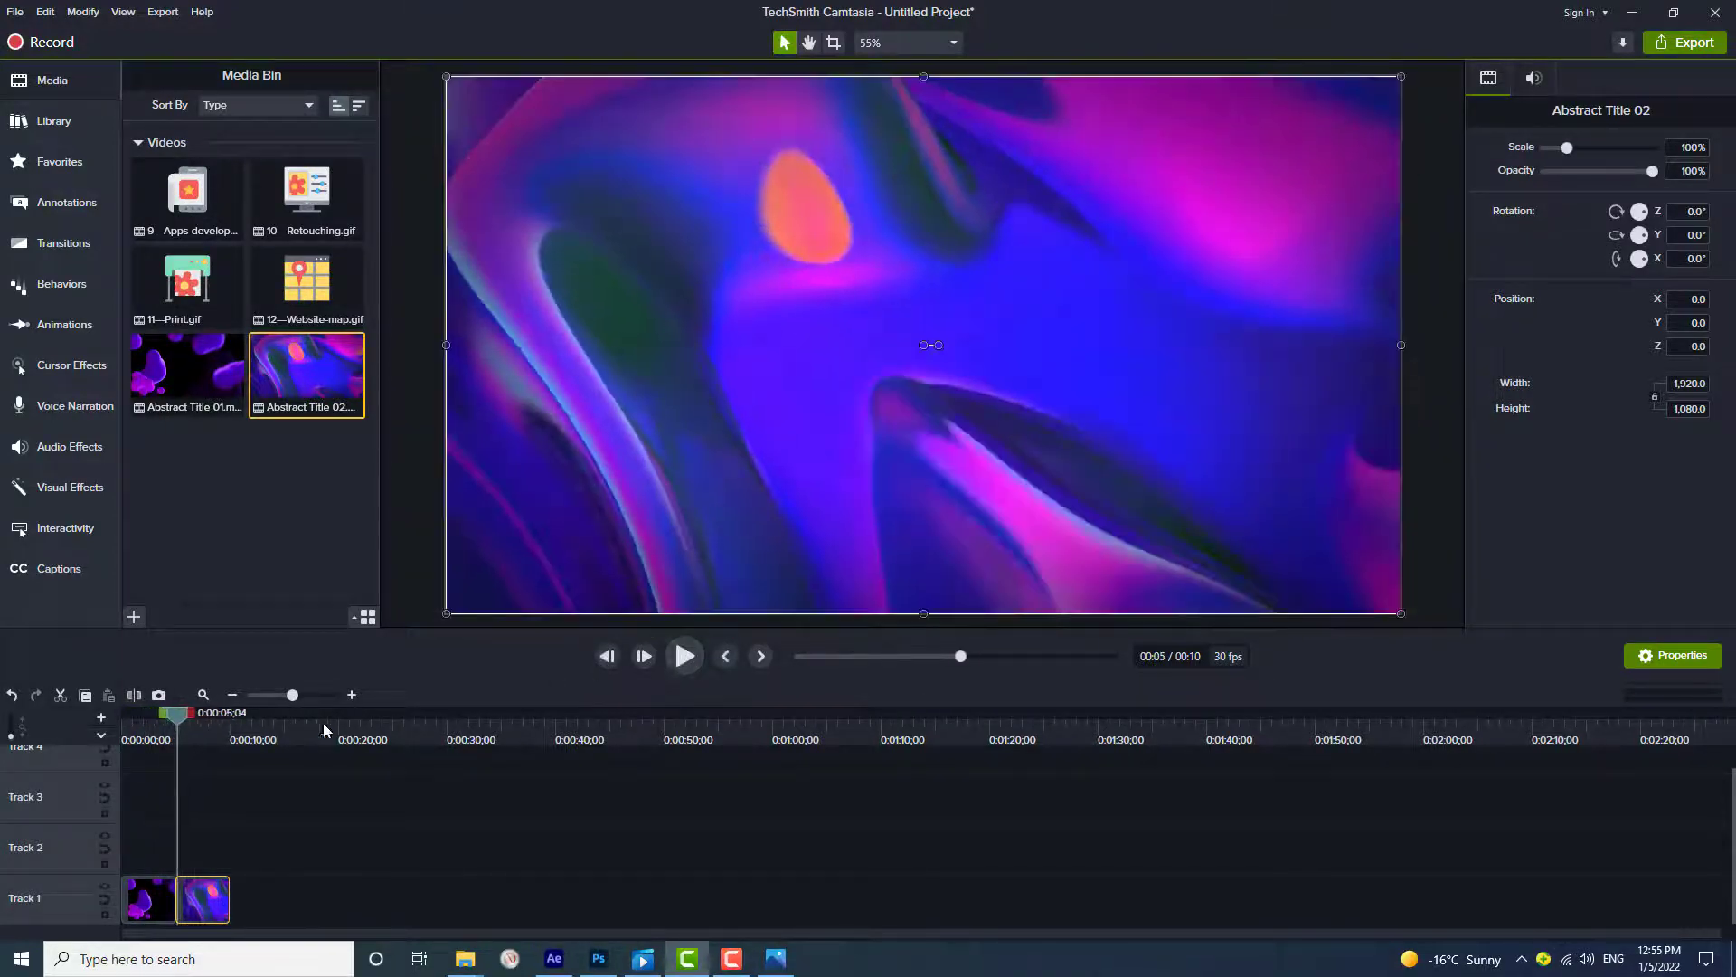
click(194, 731)
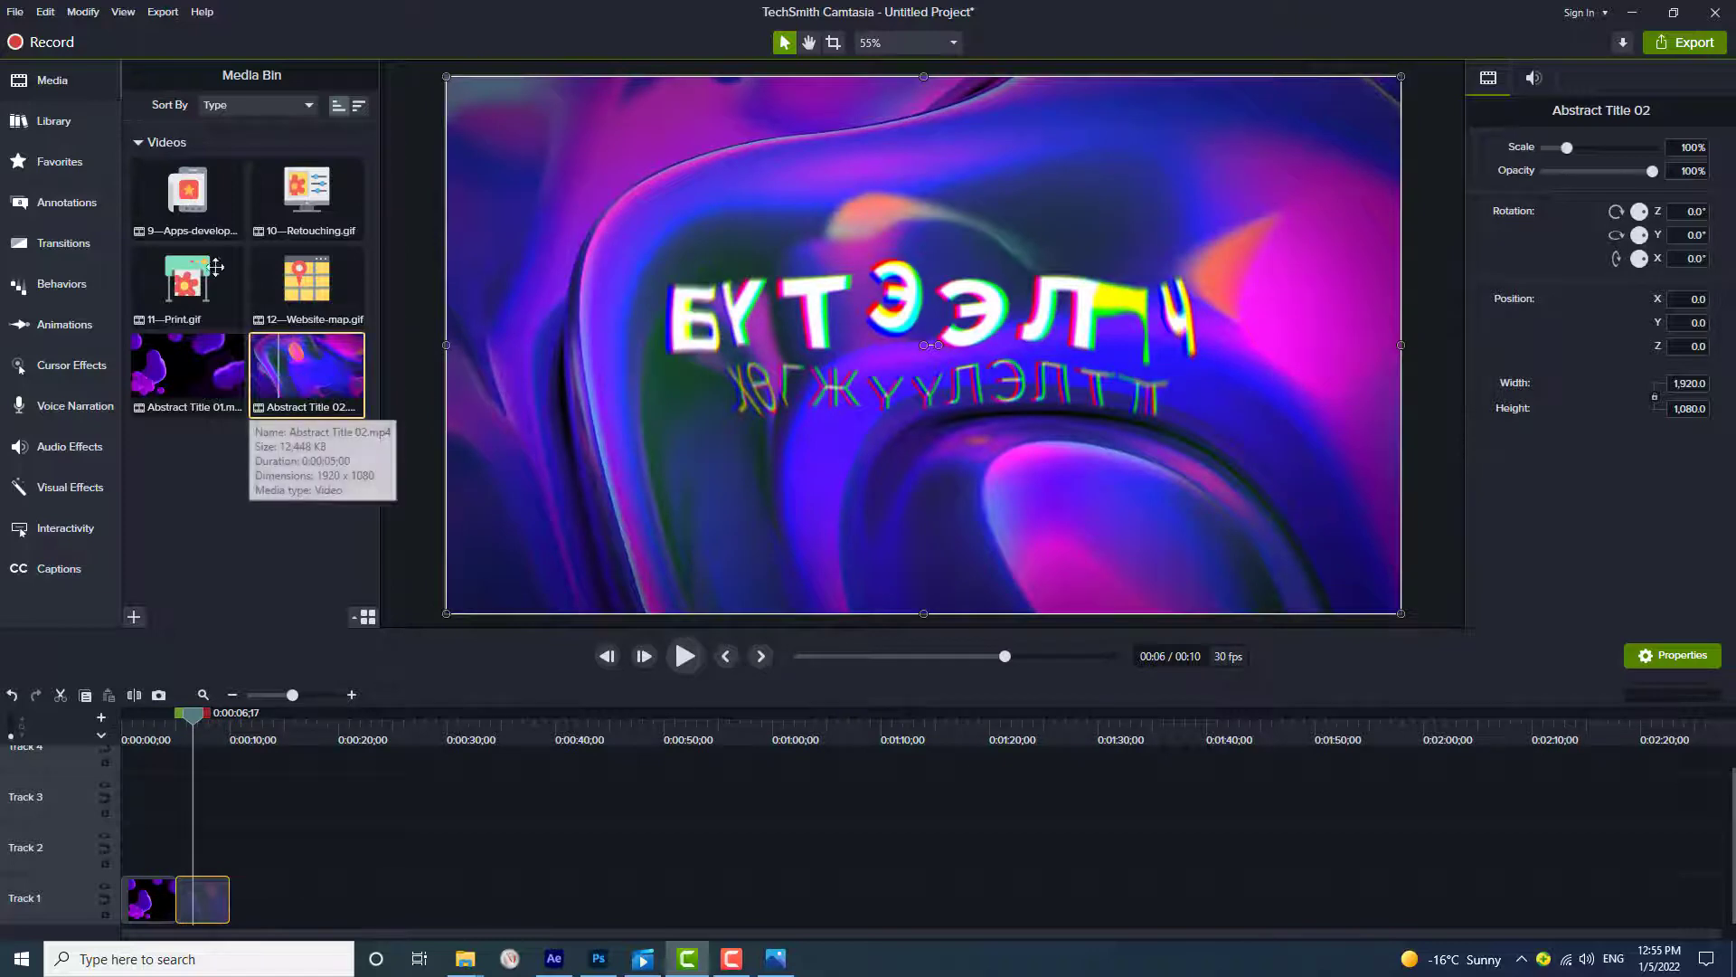
Step: Over Abstract Title 01, add 9---Apps-development.gif on Track 2 in the canvas's upper-left corner and 10---Retouching.gif on Track 3 in the lower-right corner
click(190, 205)
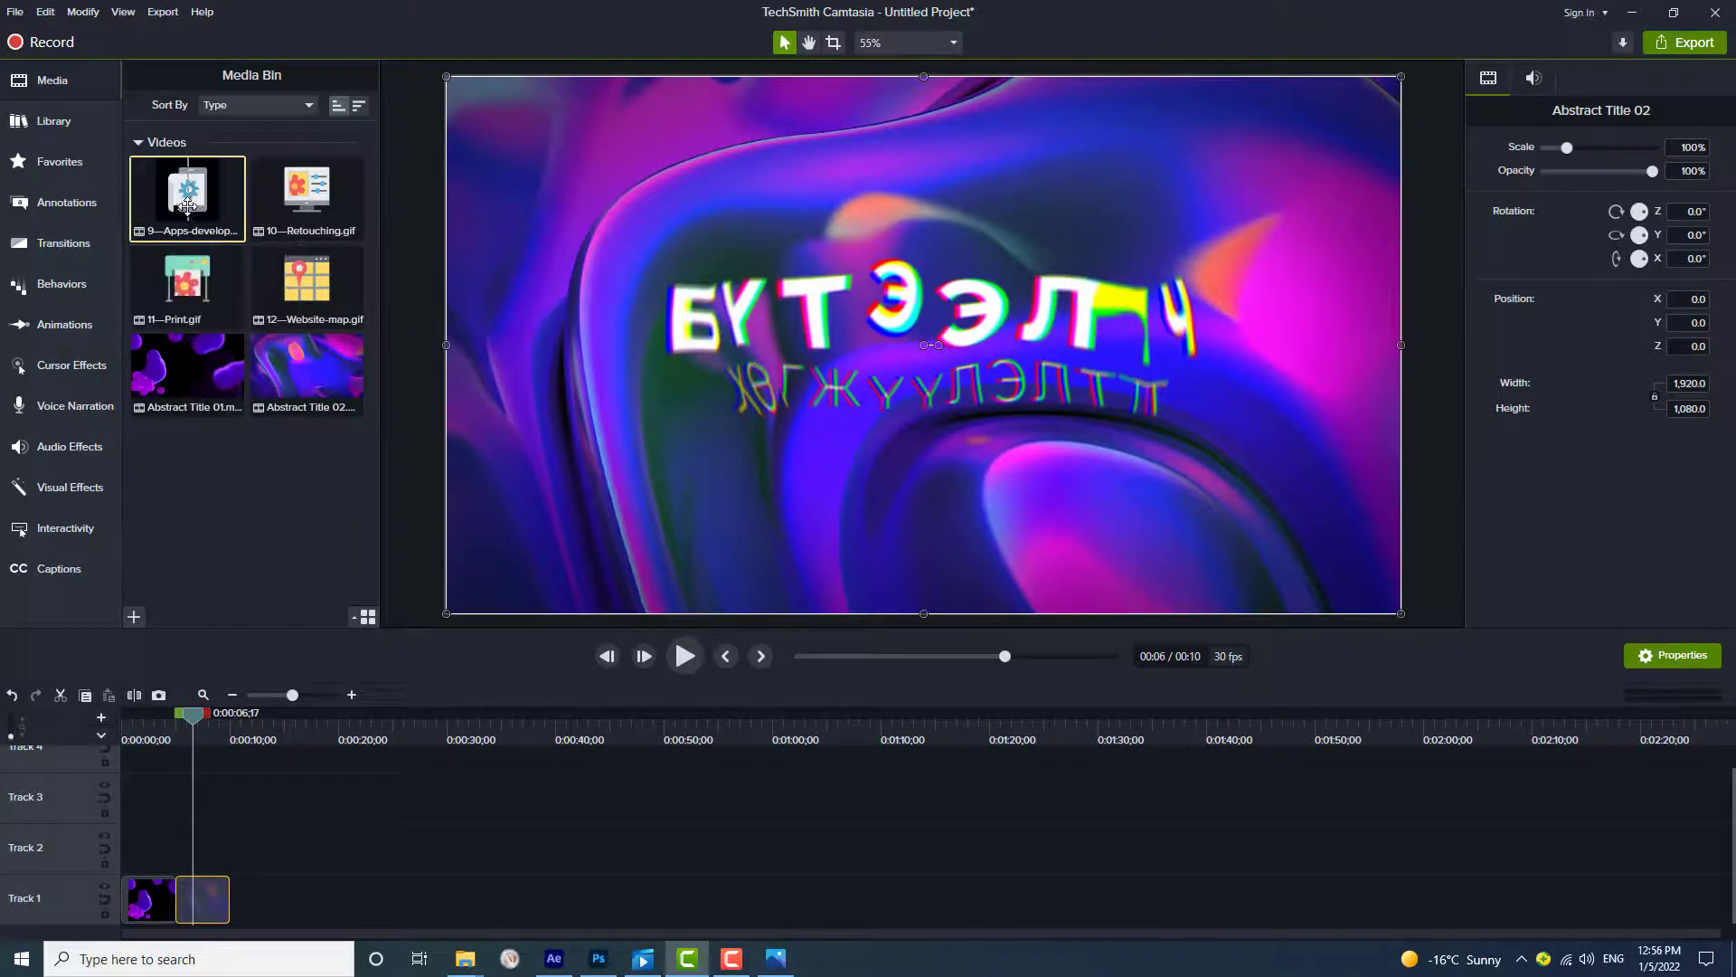
drag(188, 206, 125, 868)
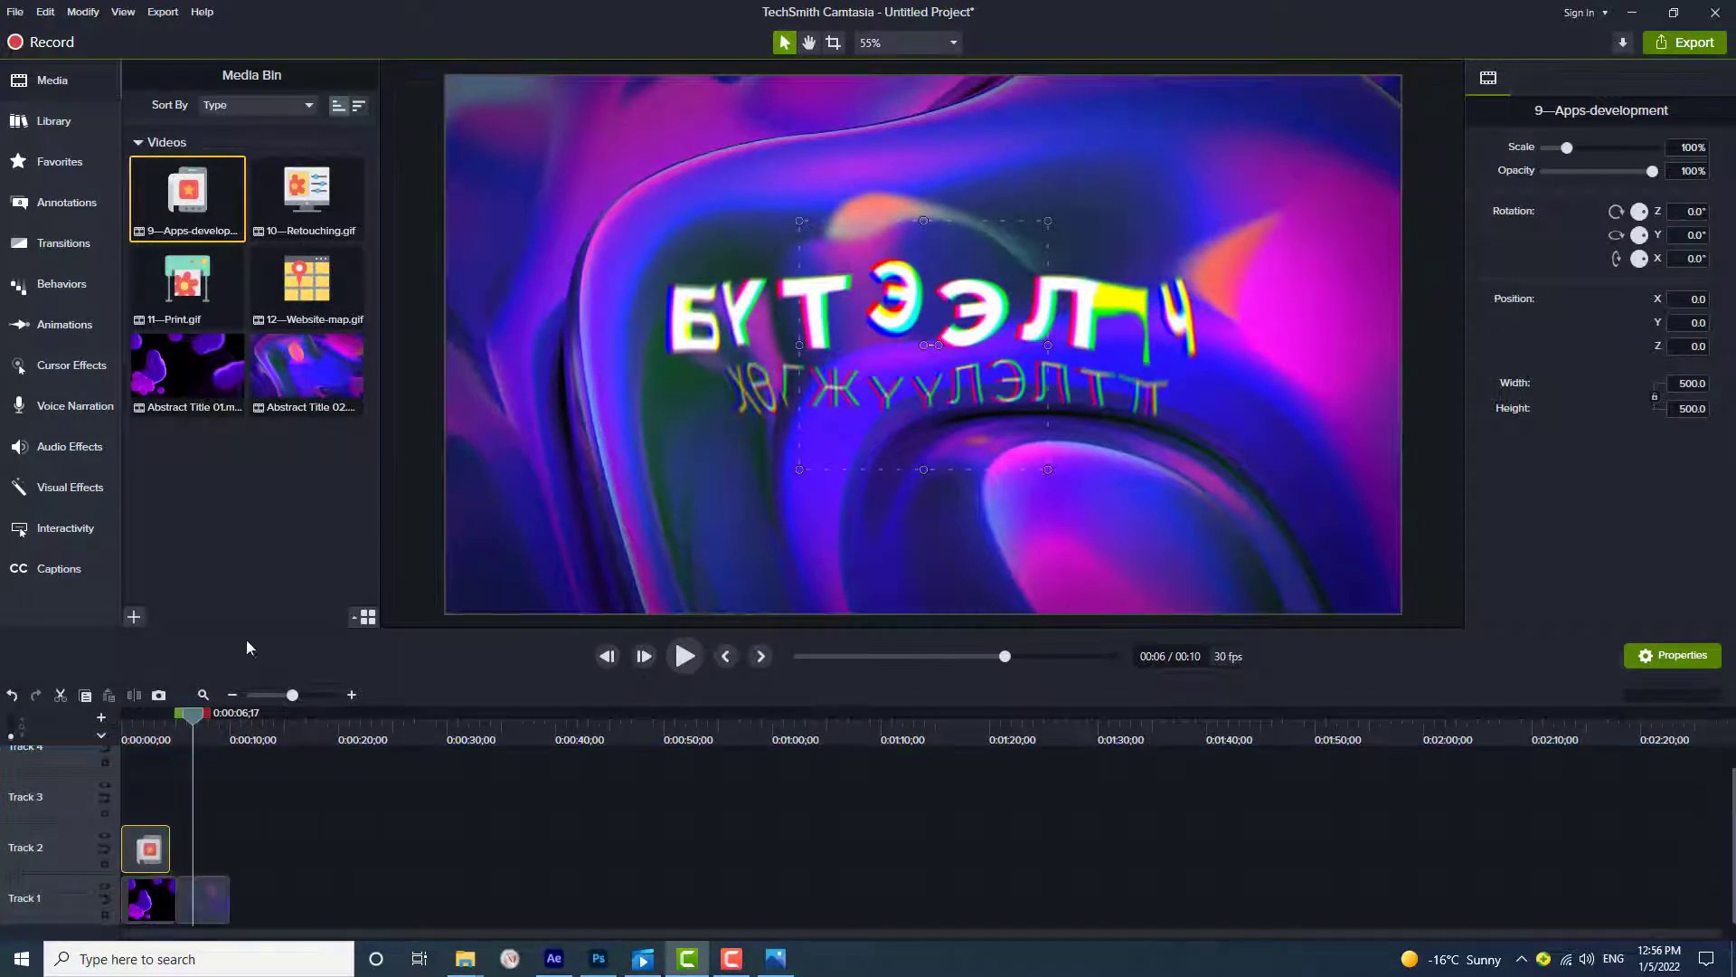
click(144, 741)
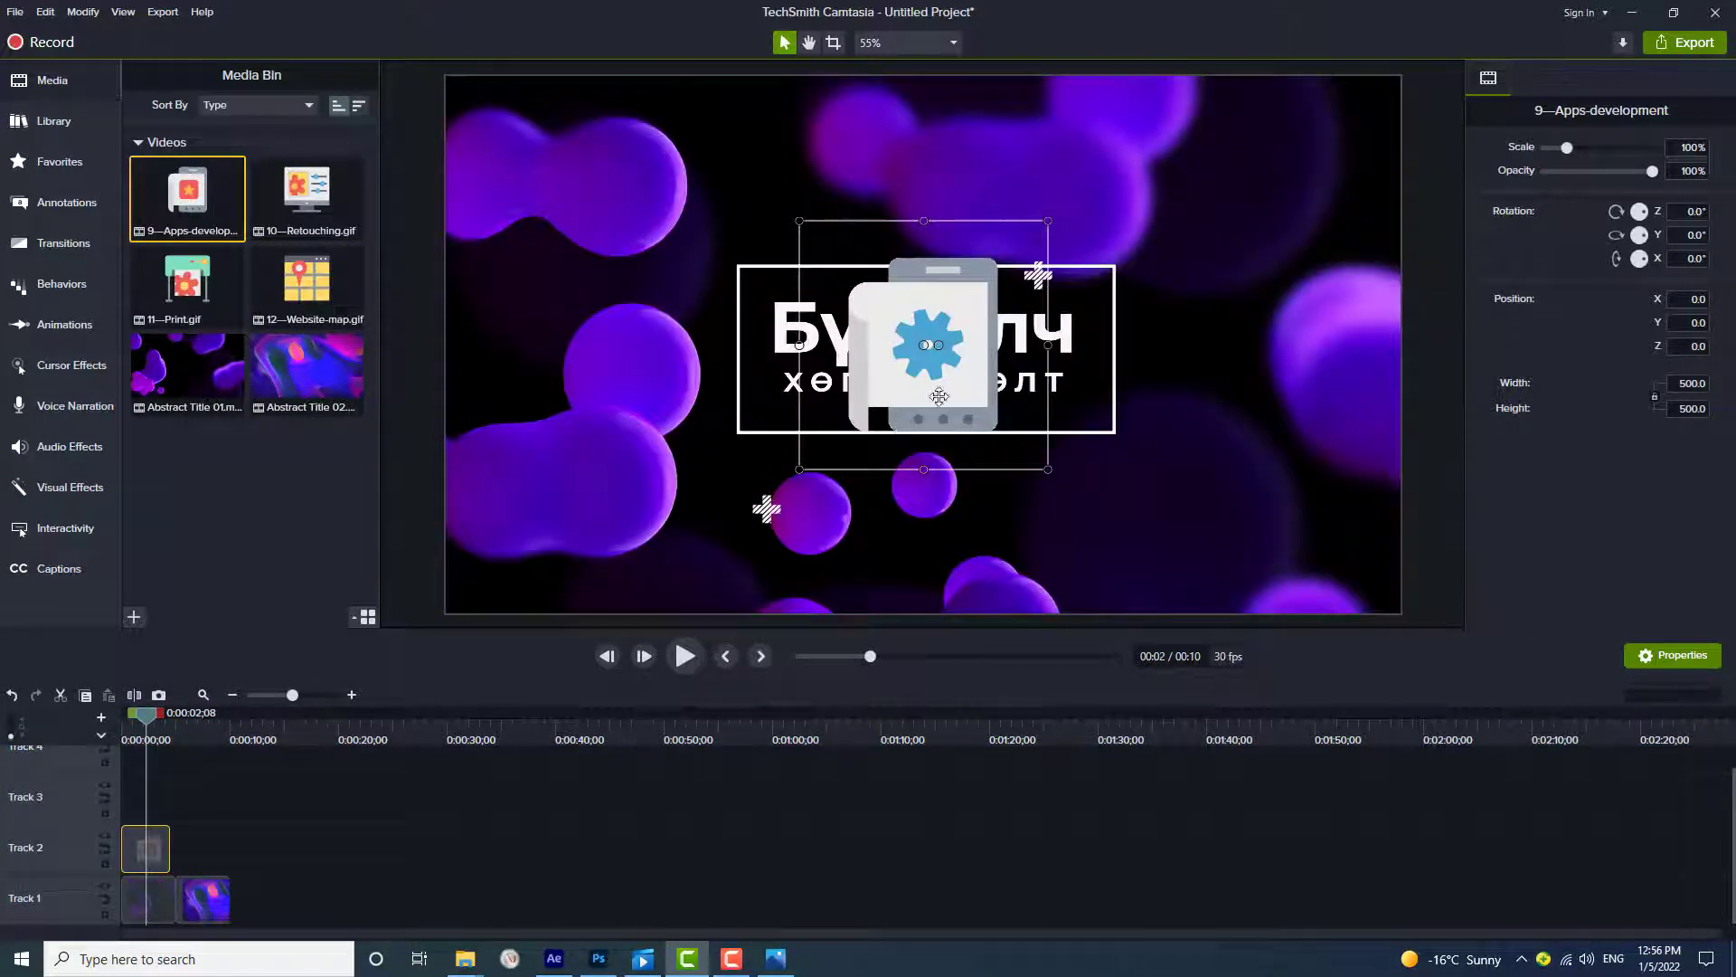
drag(923, 342, 579, 201)
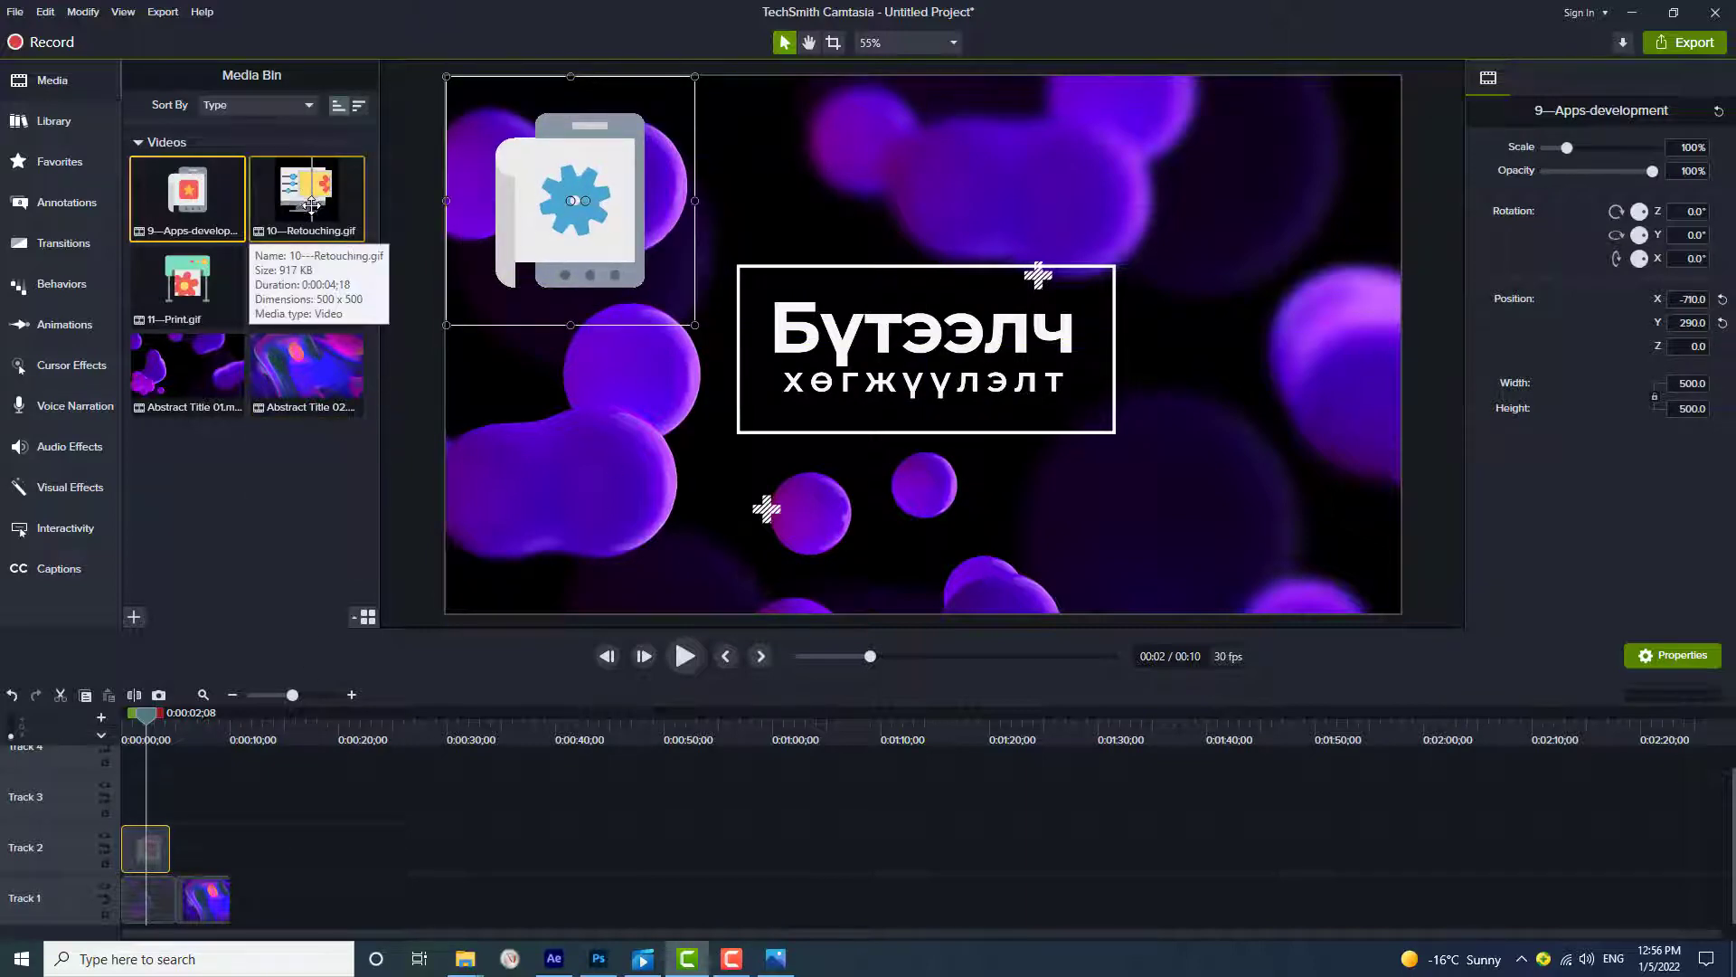
mouse_move(311, 206)
mouse_down()
mouse_move(213, 756)
mouse_move(147, 798)
mouse_up()
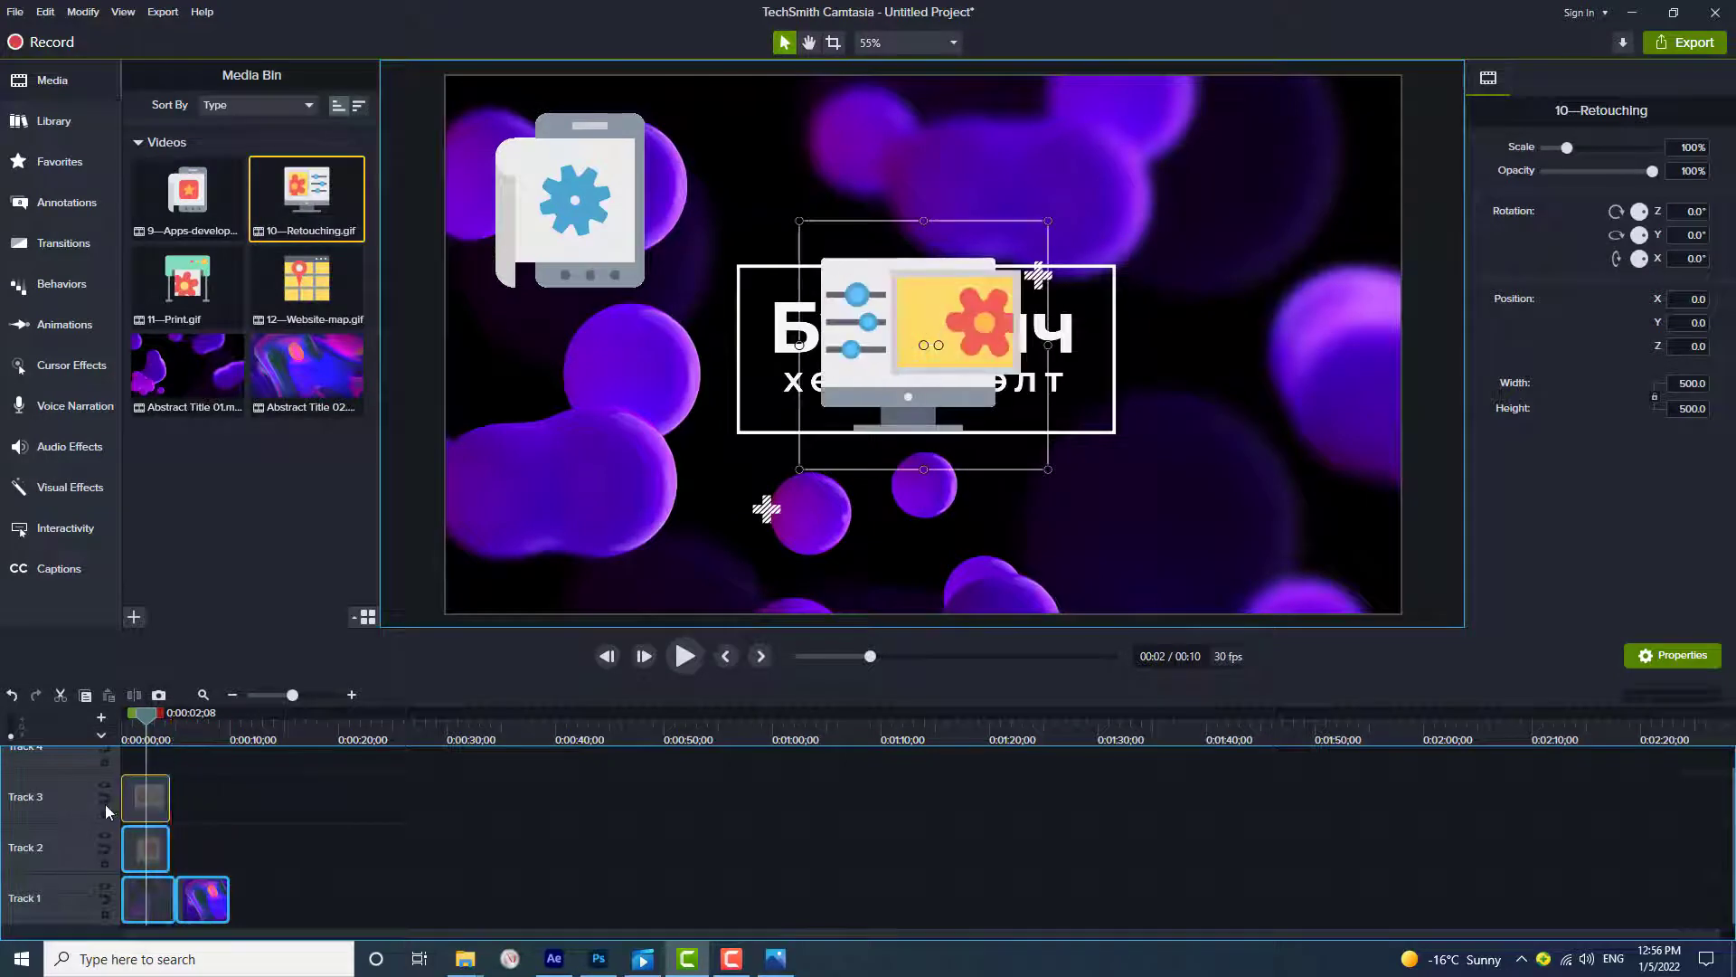
drag(927, 347, 1272, 491)
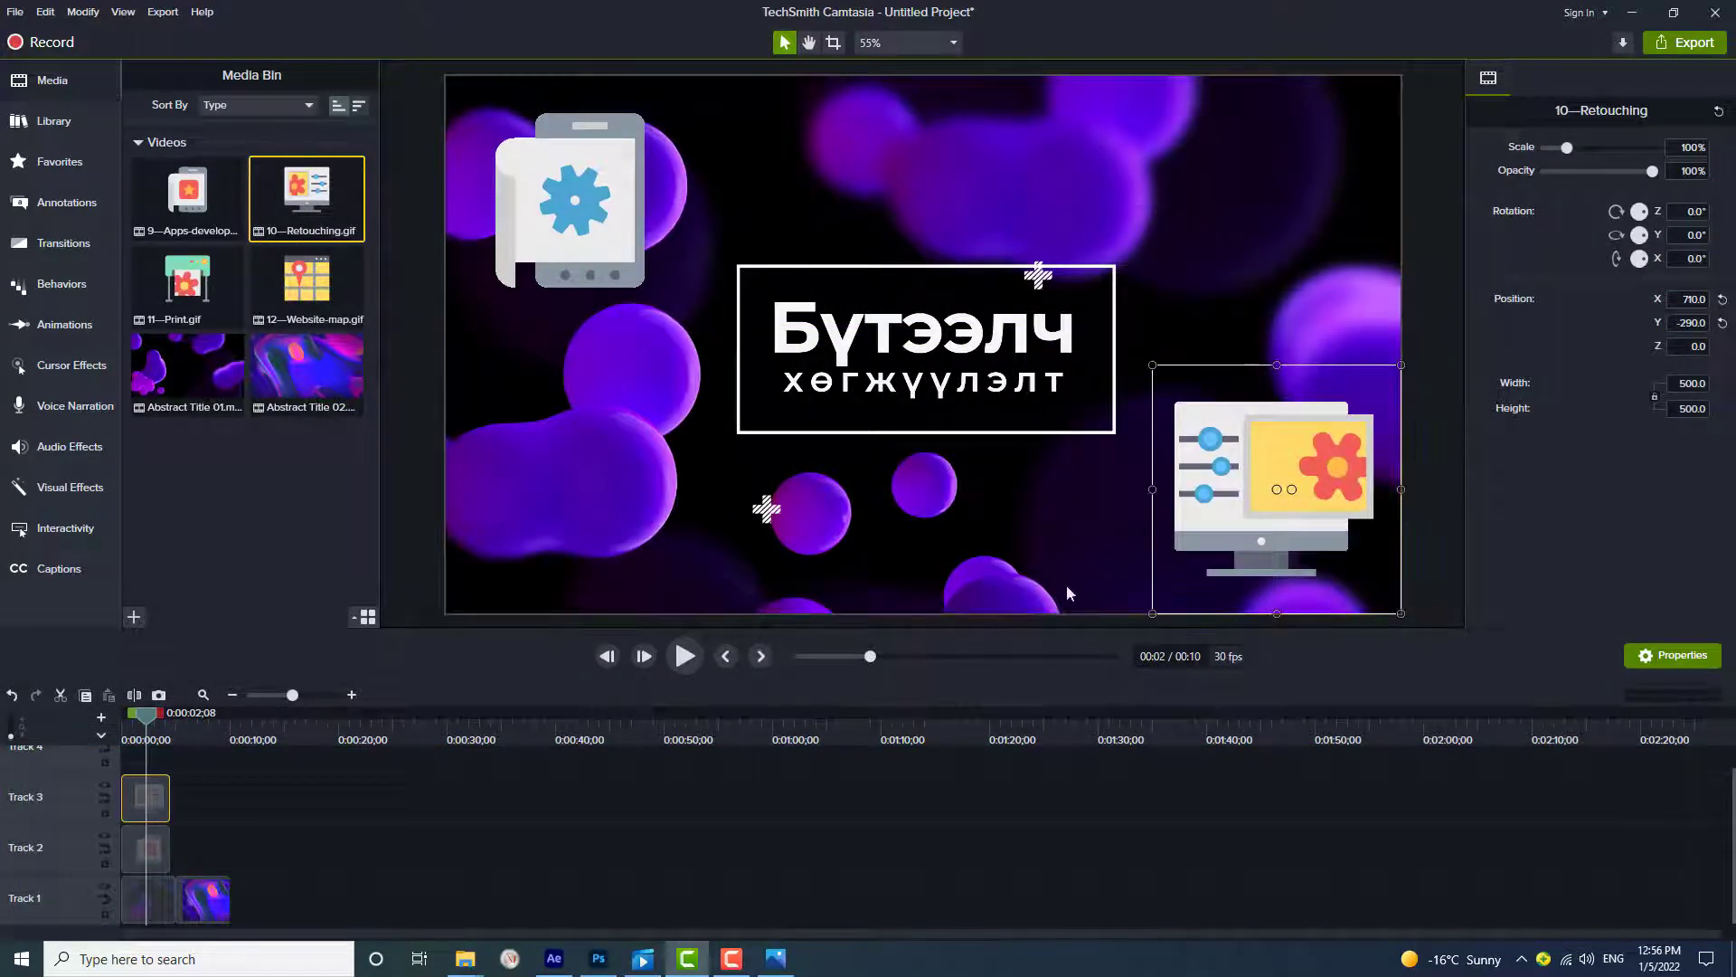
Step: Over Abstract Title 02, add 11---Print.gif on Track 2 in the canvas's upper-left corner and 12---Website-map.gif on Track 3 in the lower-right corner
click(190, 282)
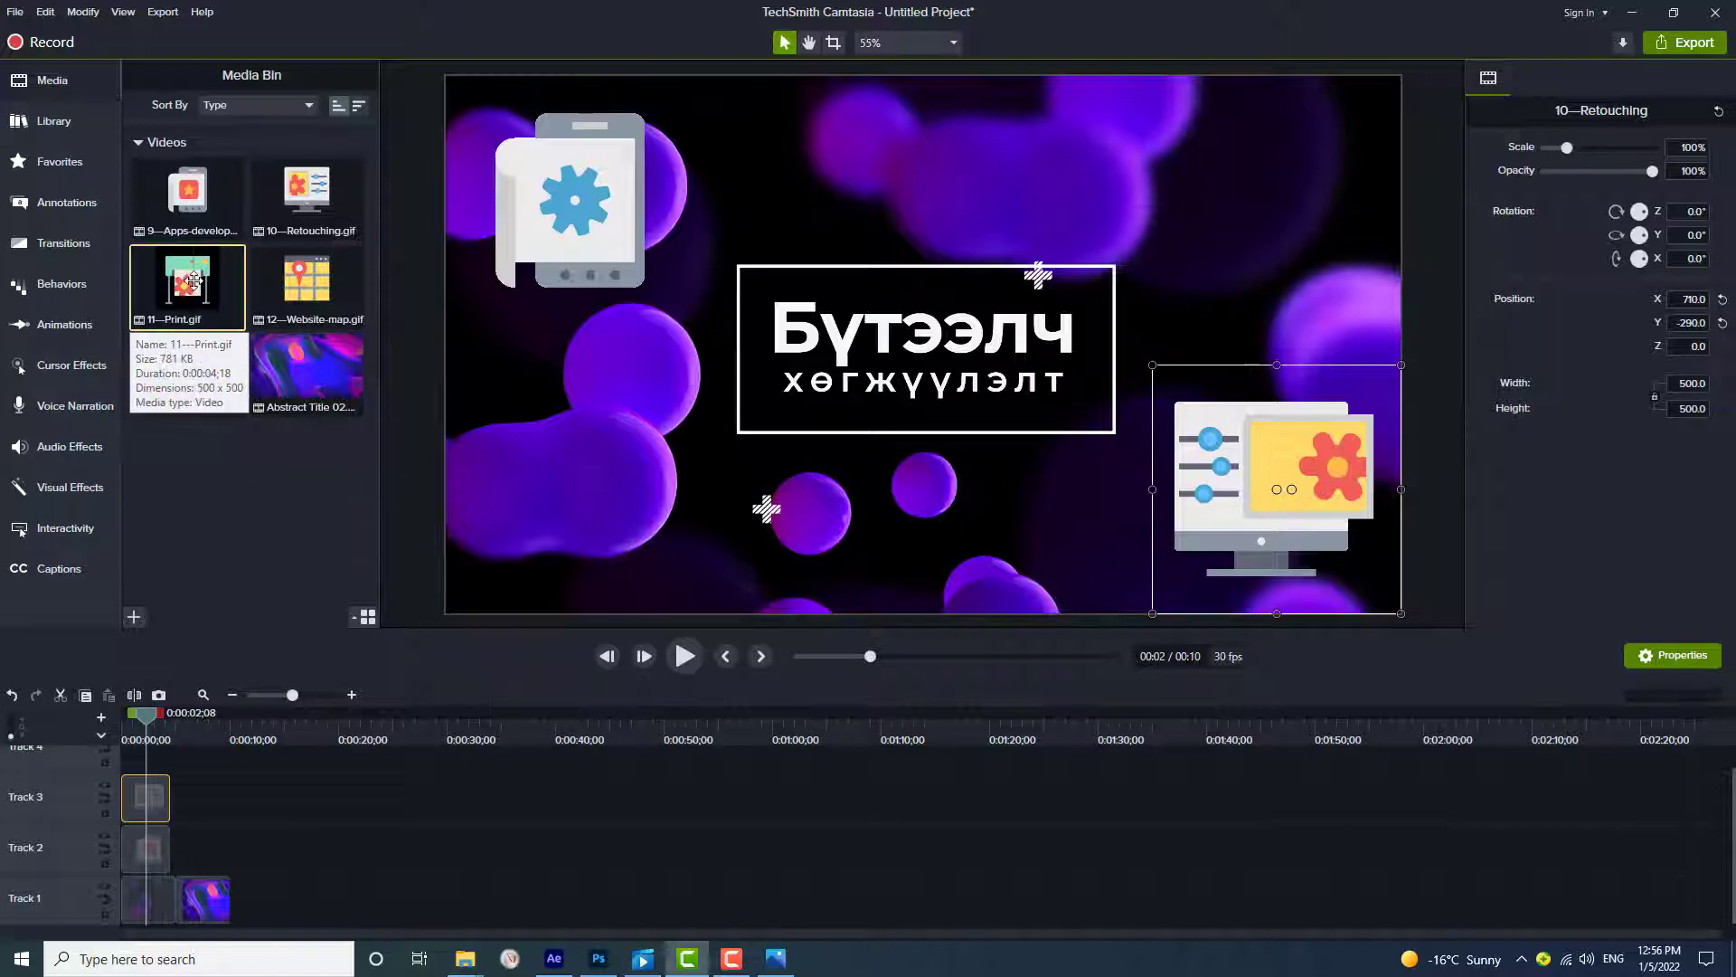
drag(190, 282, 187, 863)
drag(155, 735, 207, 734)
drag(922, 346, 569, 201)
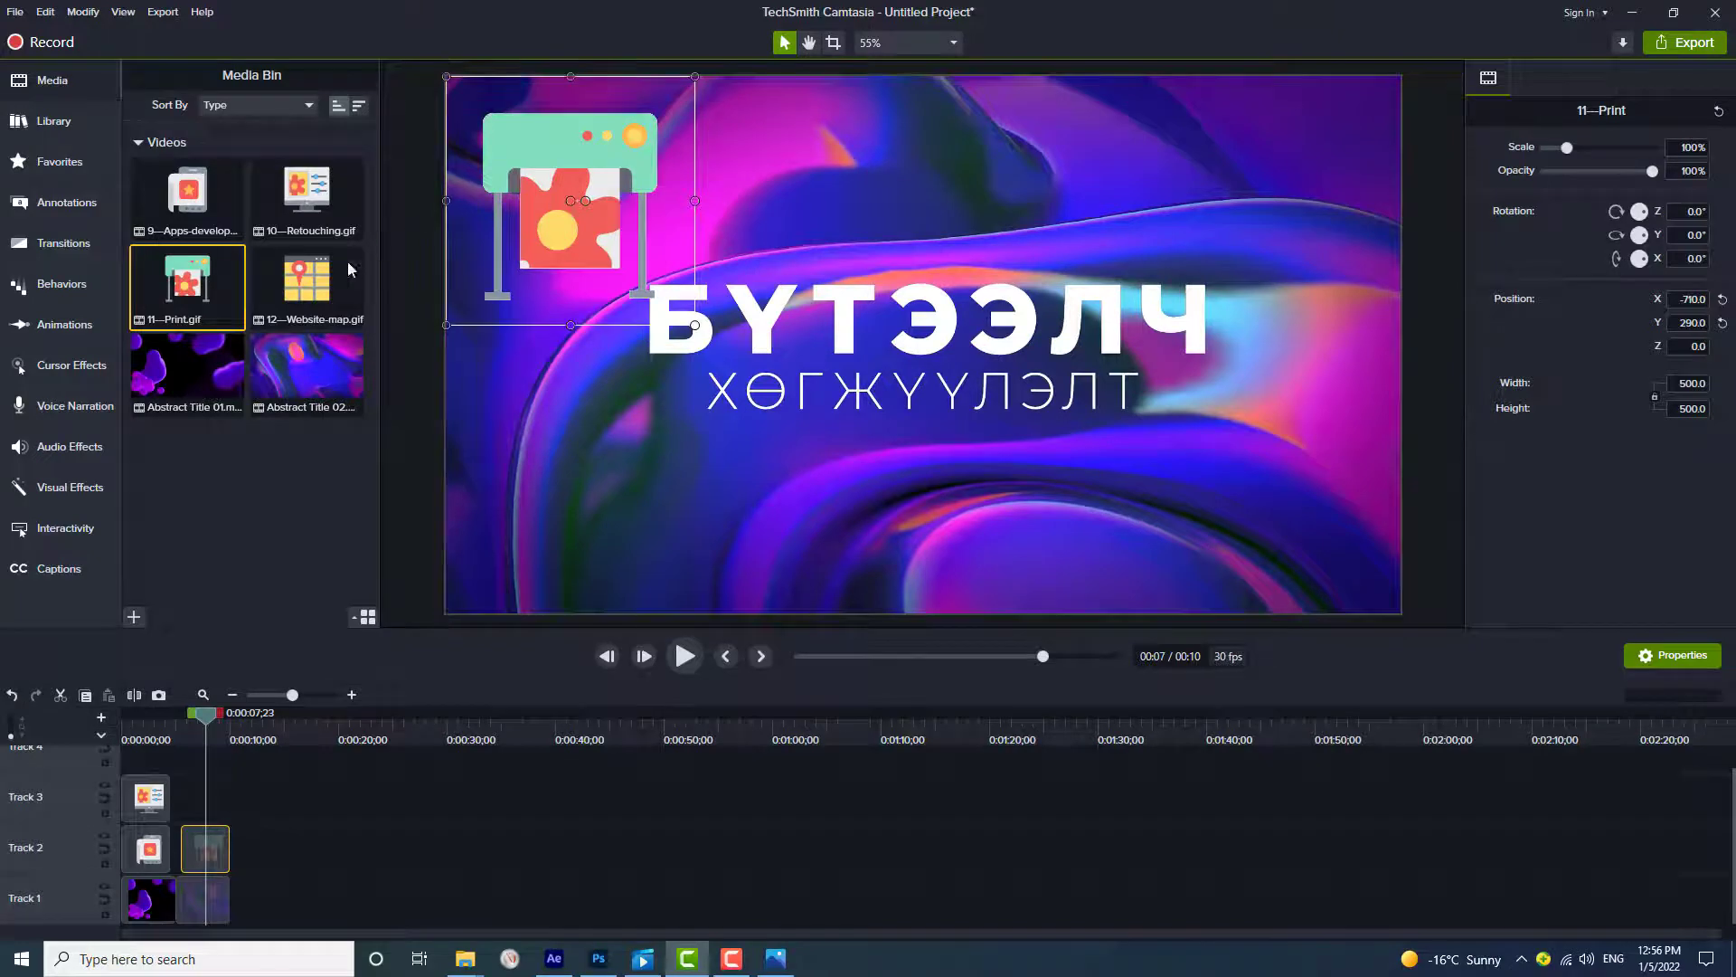
click(306, 274)
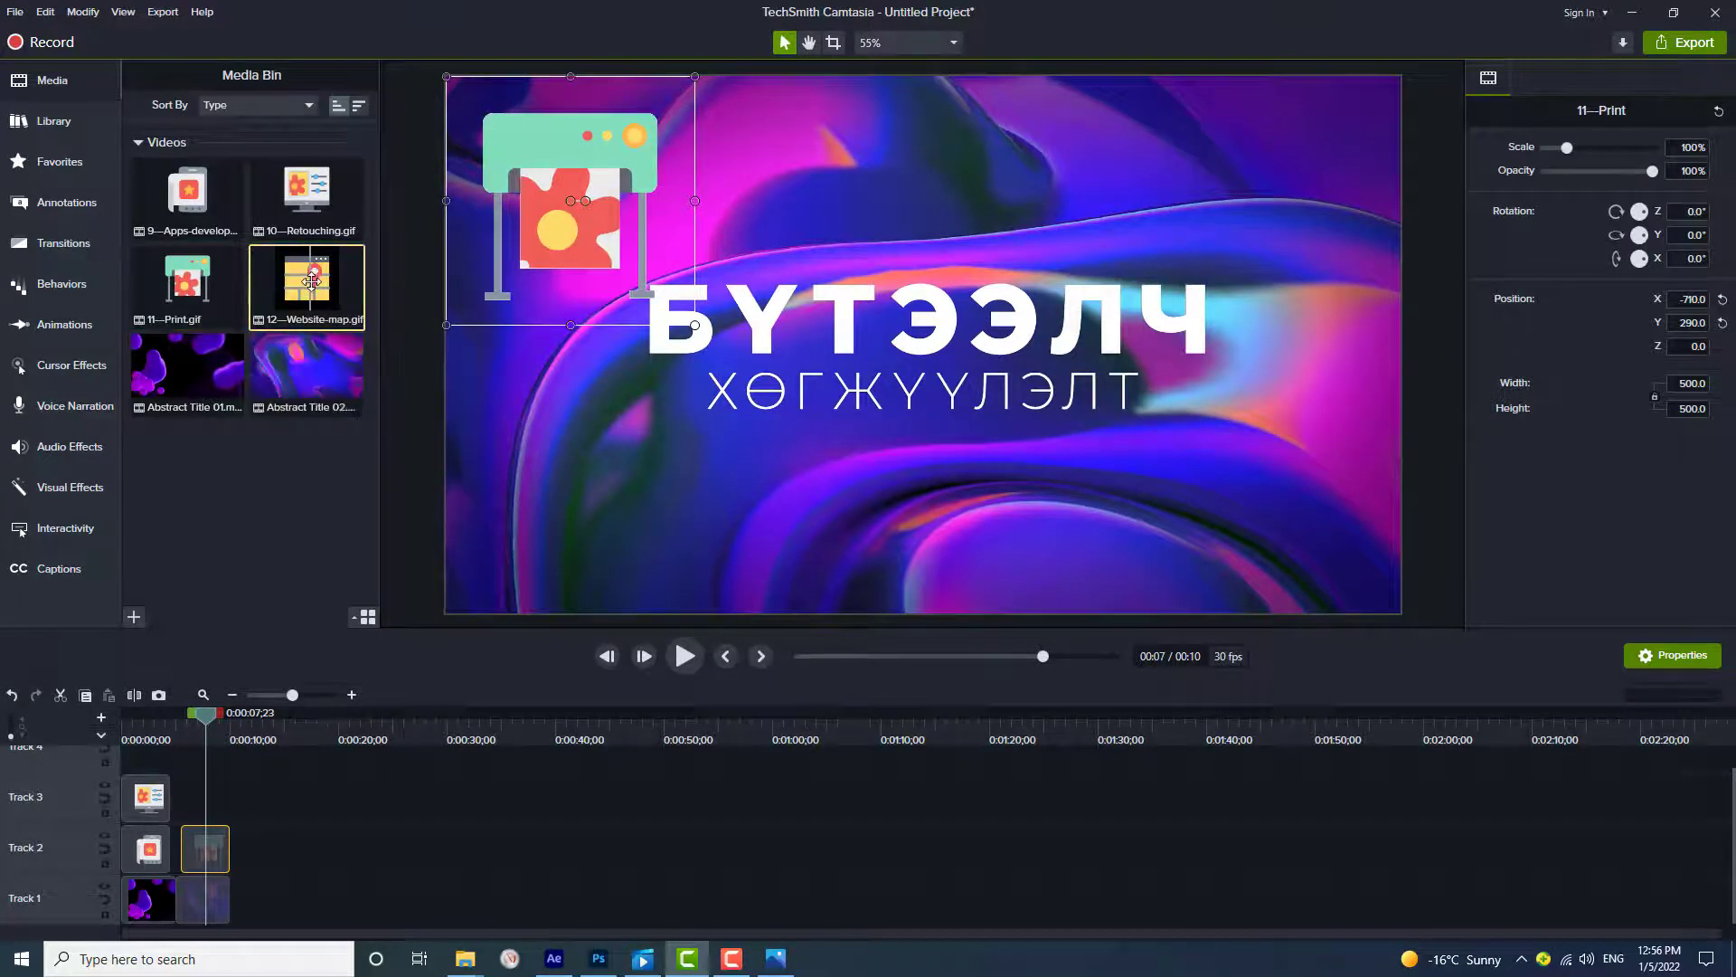
drag(310, 281, 185, 808)
drag(925, 345, 1265, 495)
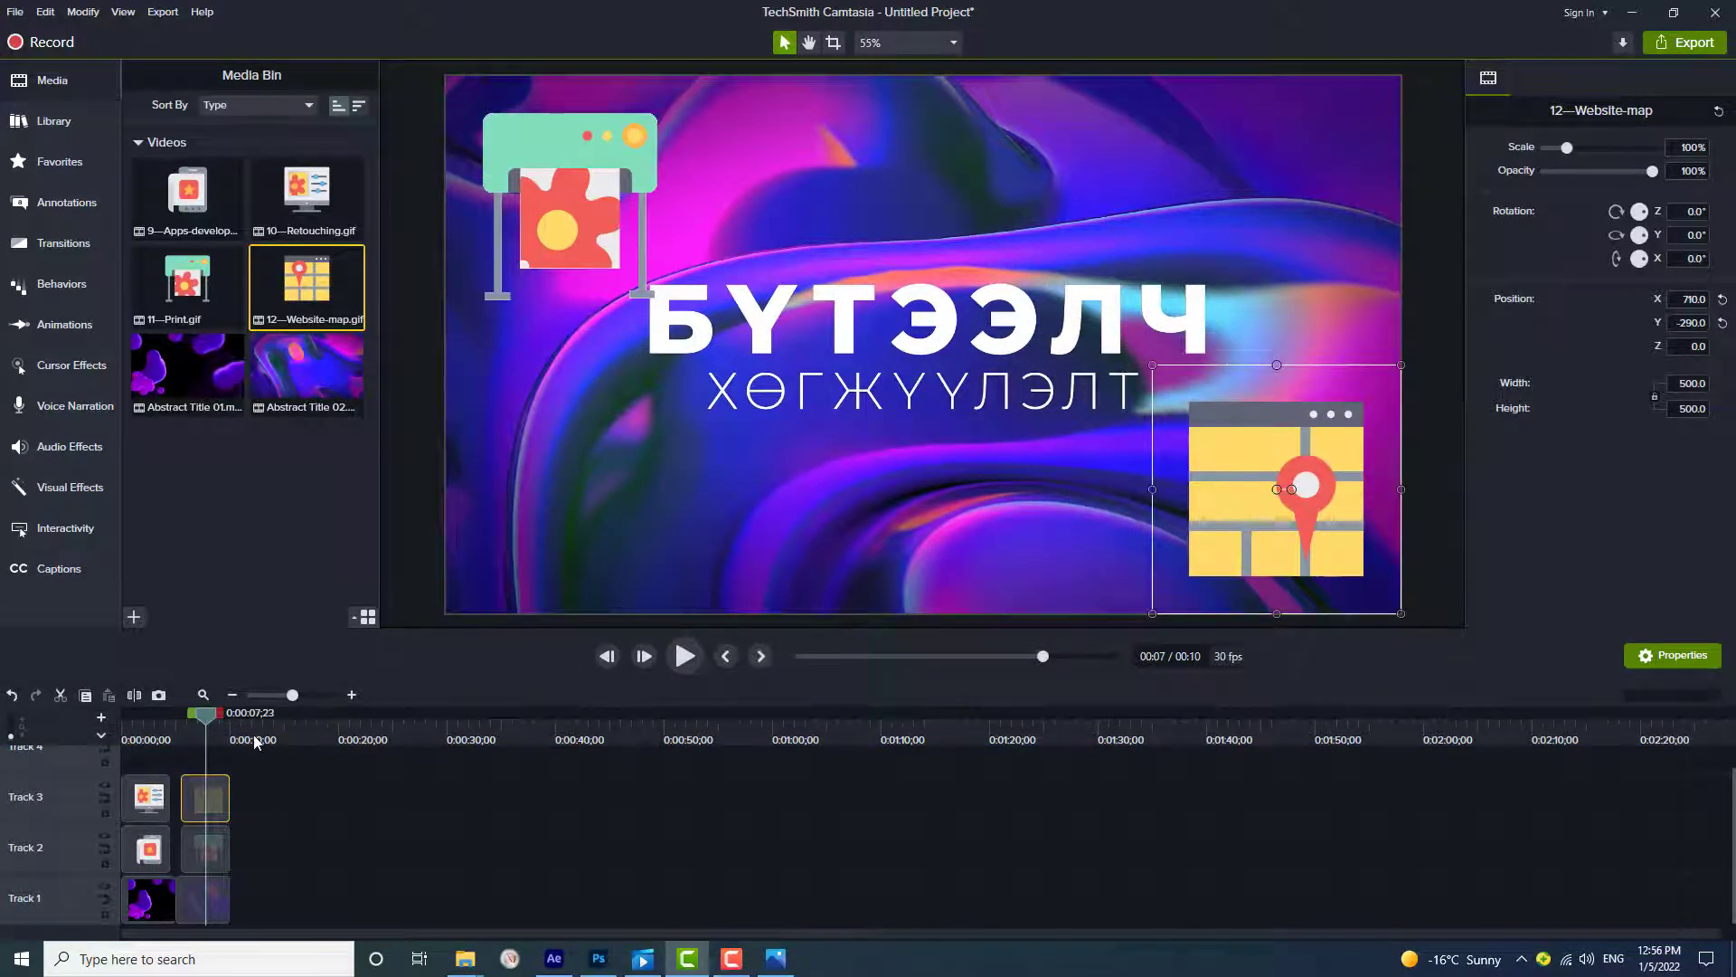
Step: Preview the first seconds of the composition from the start and return the playhead to the beginning
drag(204, 725, 101, 737)
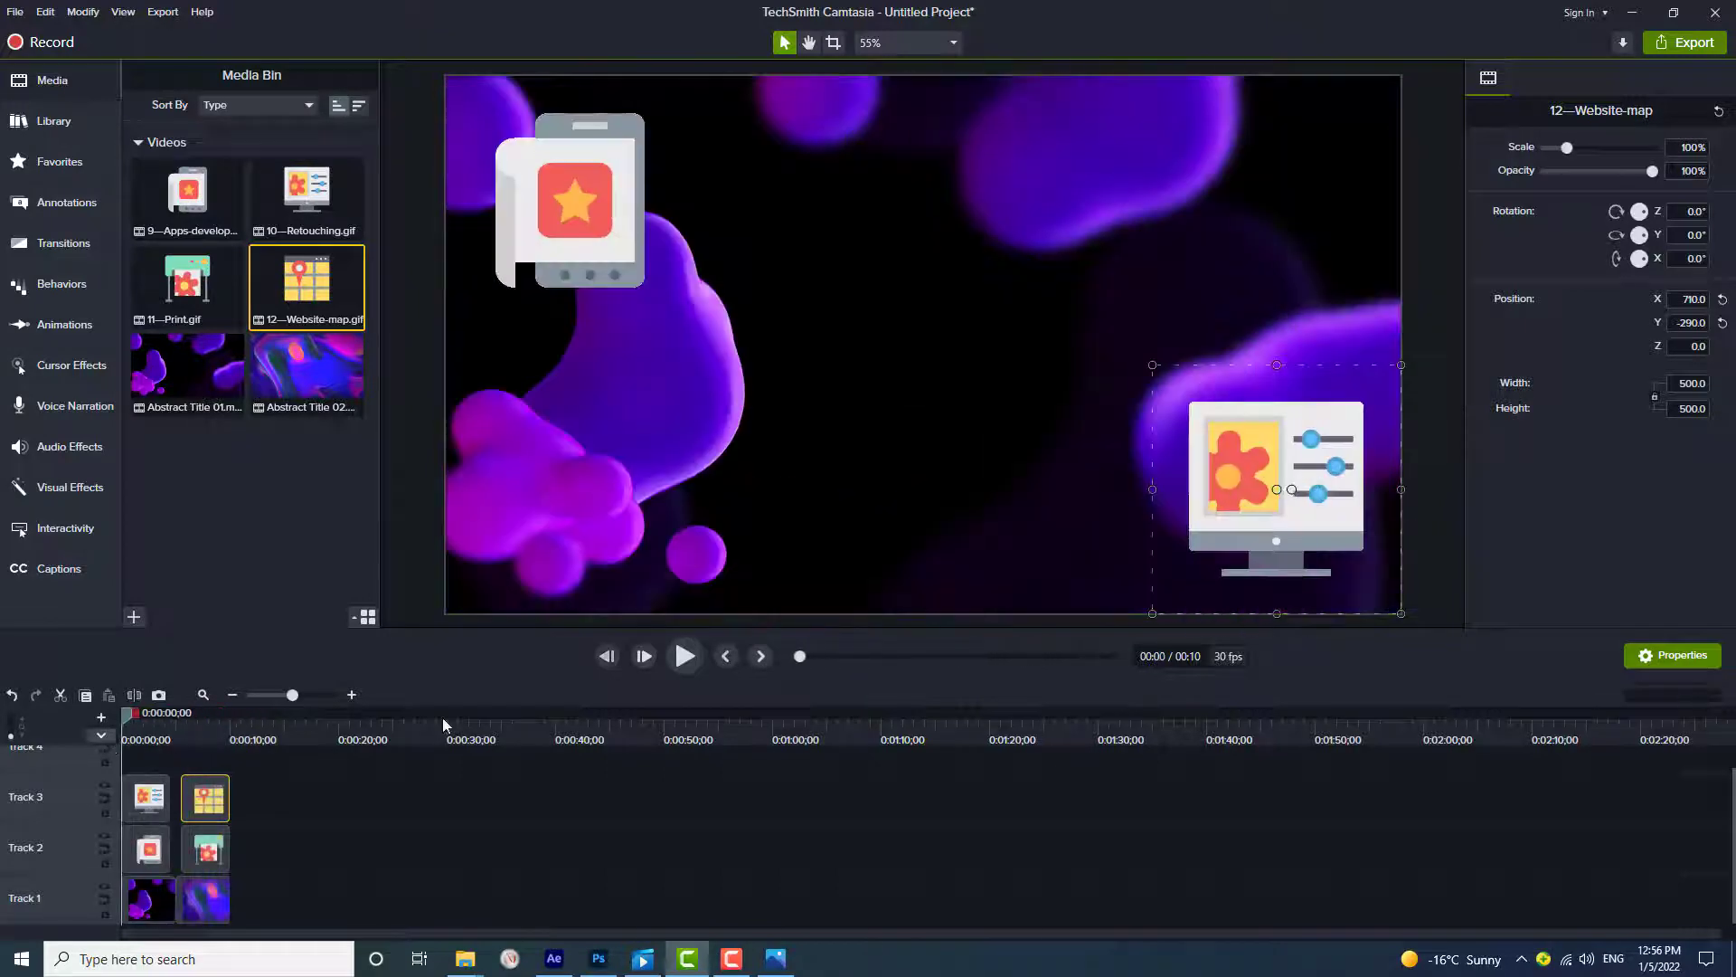
click(682, 659)
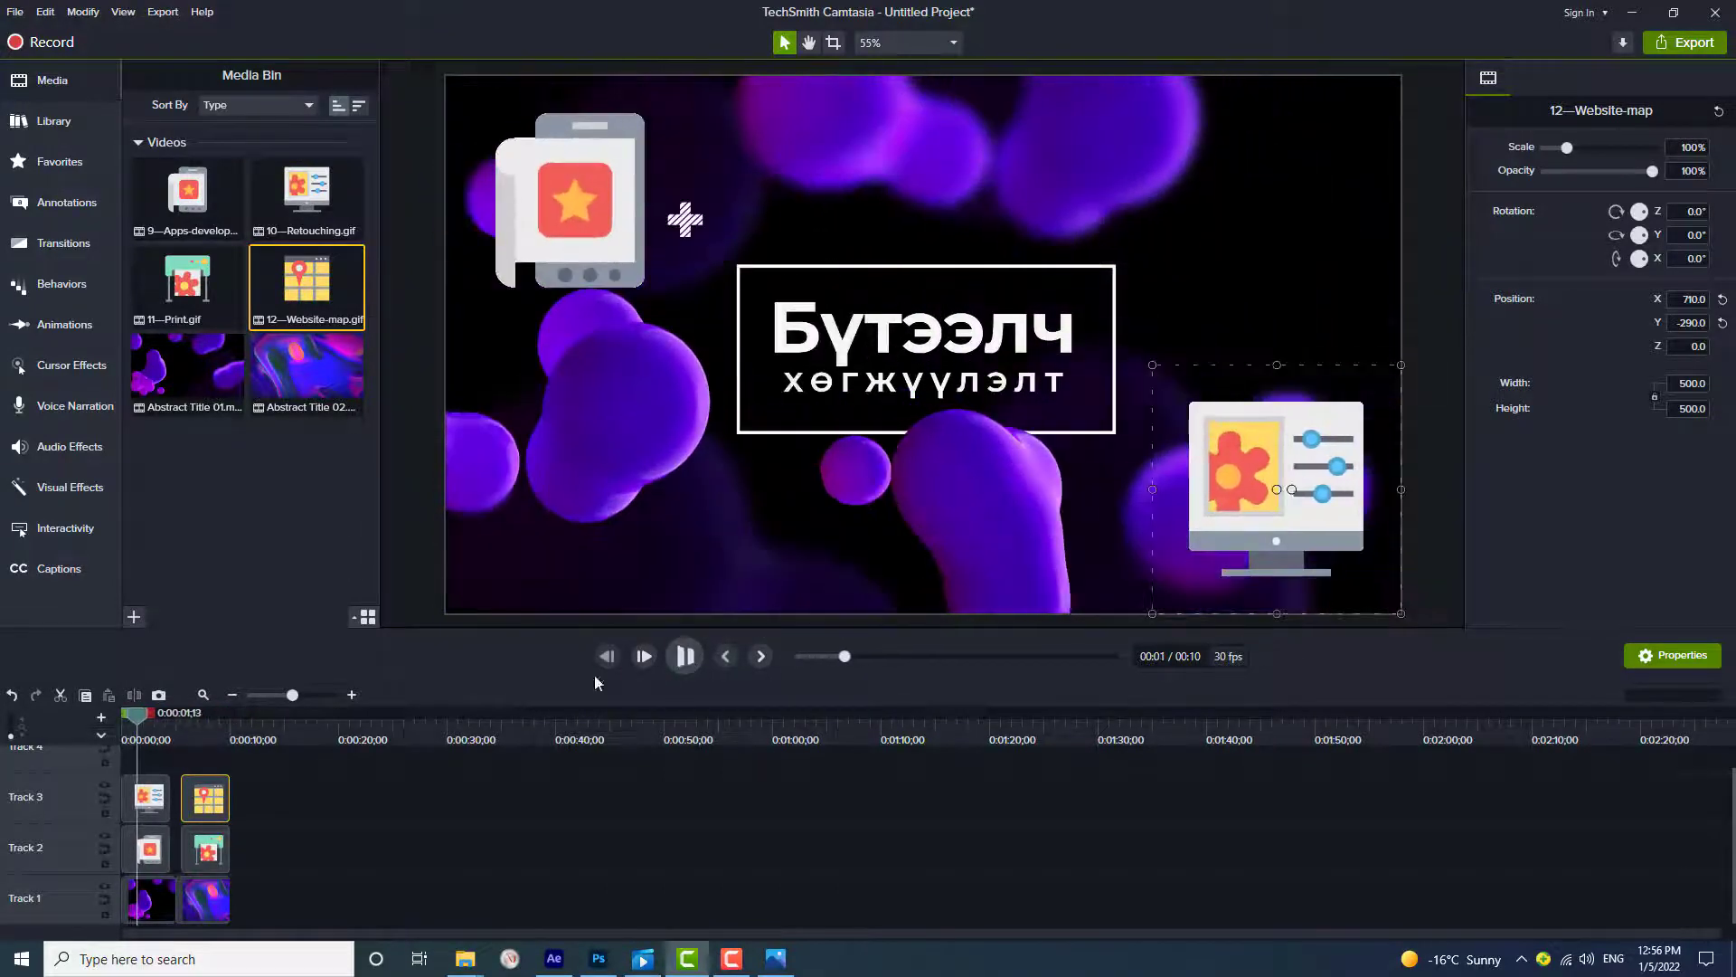
key(space)
drag(140, 718, 106, 735)
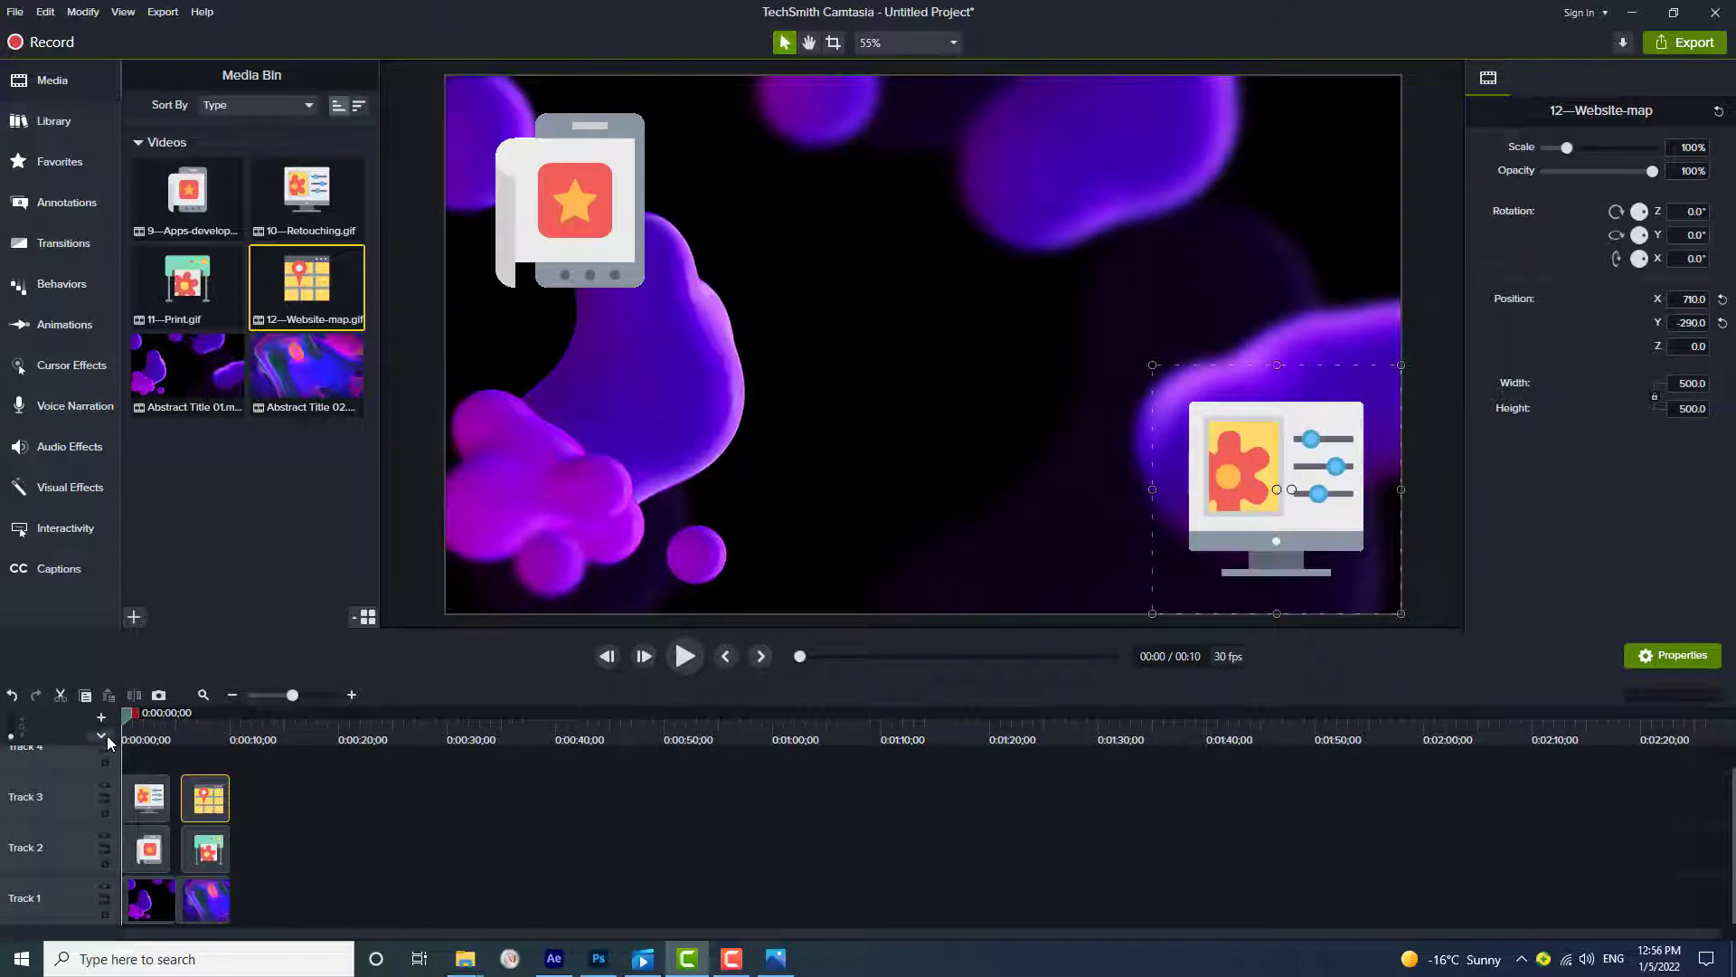
Step: Shift the 10---Retouching and 9---Apps-development clips later so they end together with Abstract Title 01
click(151, 795)
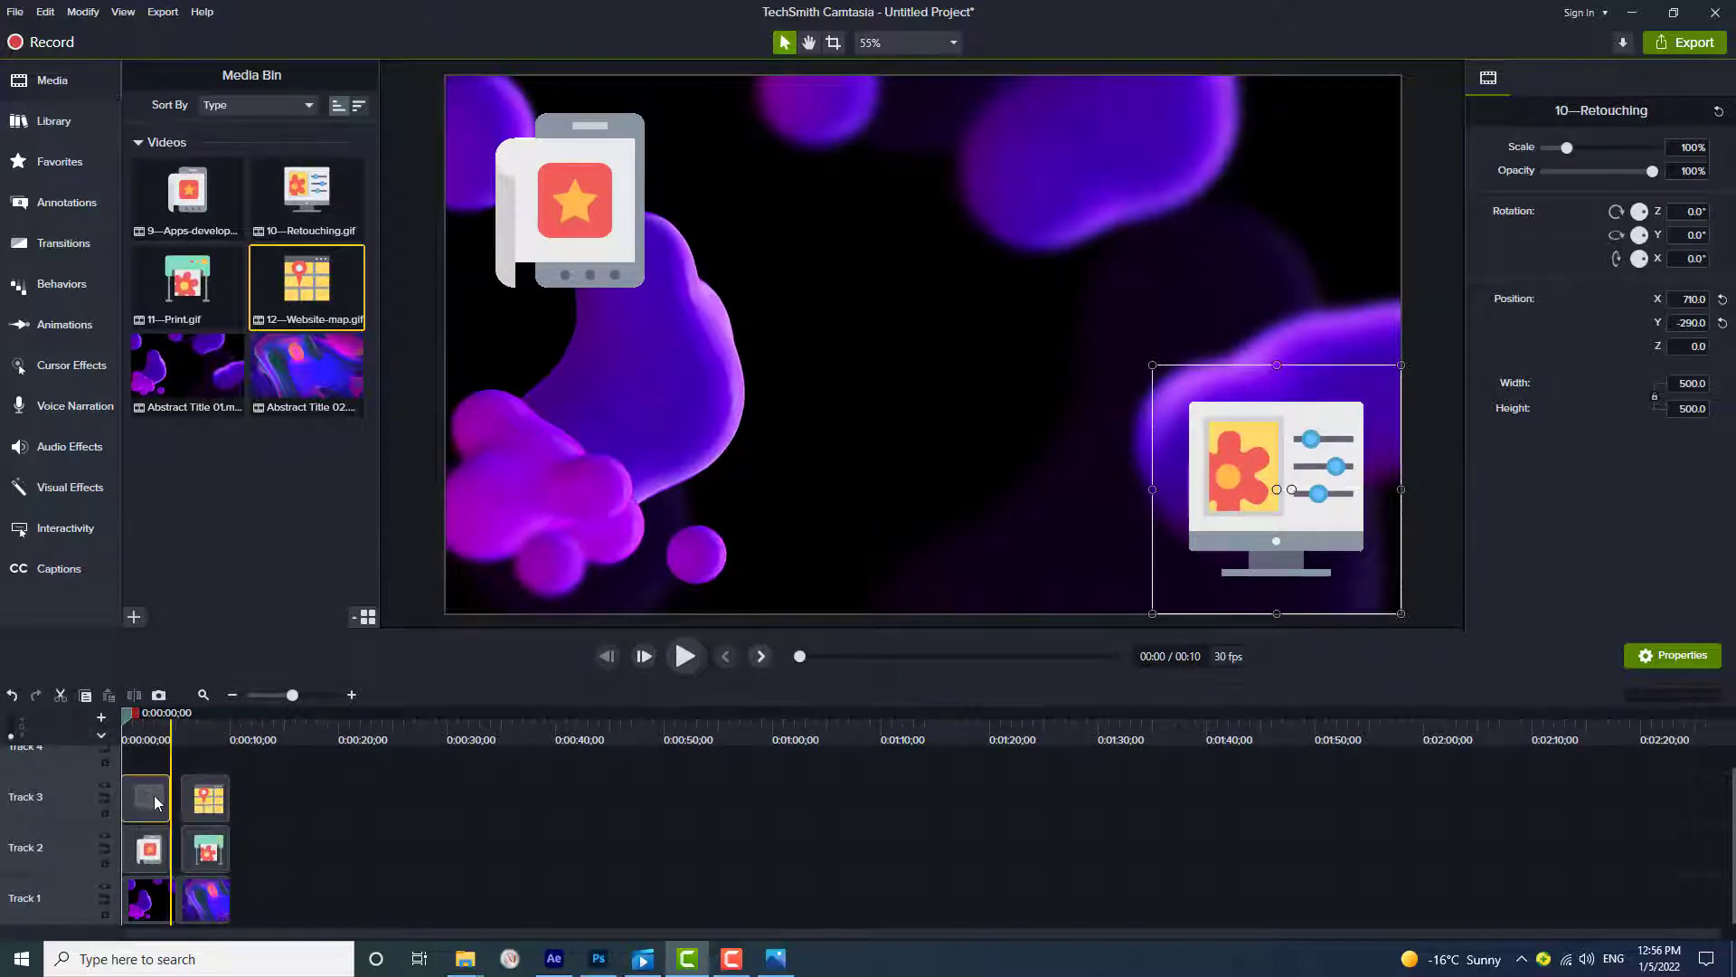
click(354, 695)
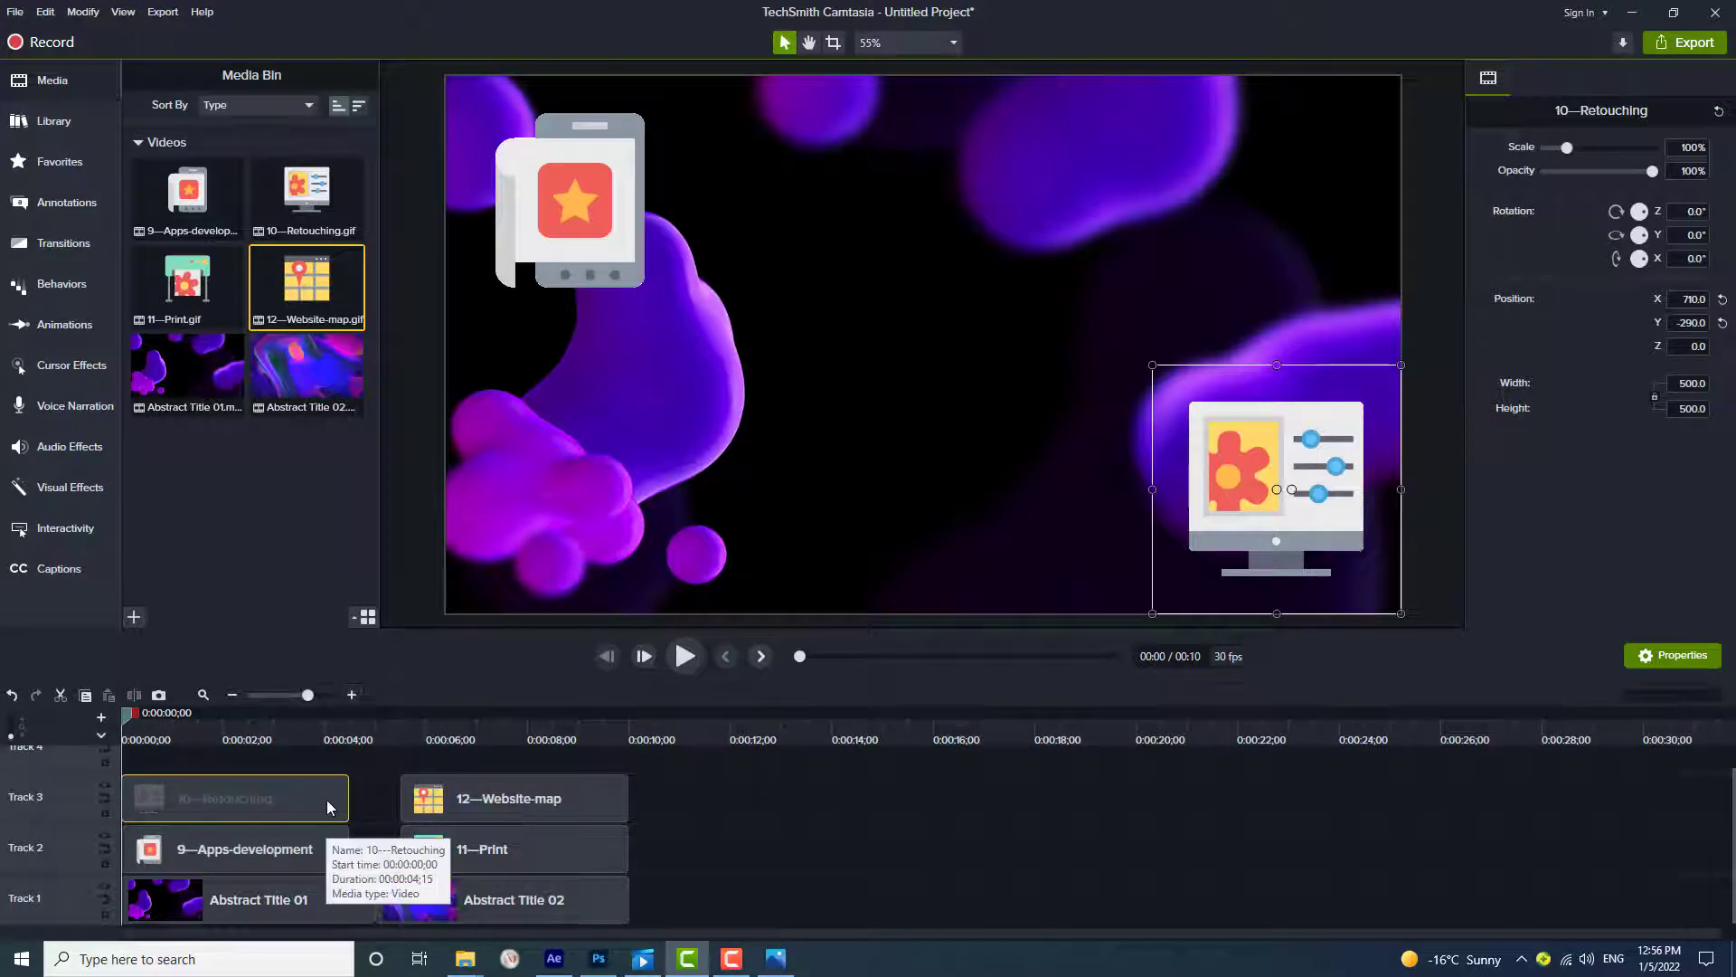
mouse_move(327, 799)
mouse_down()
mouse_move(350, 806)
mouse_move(318, 850)
mouse_up()
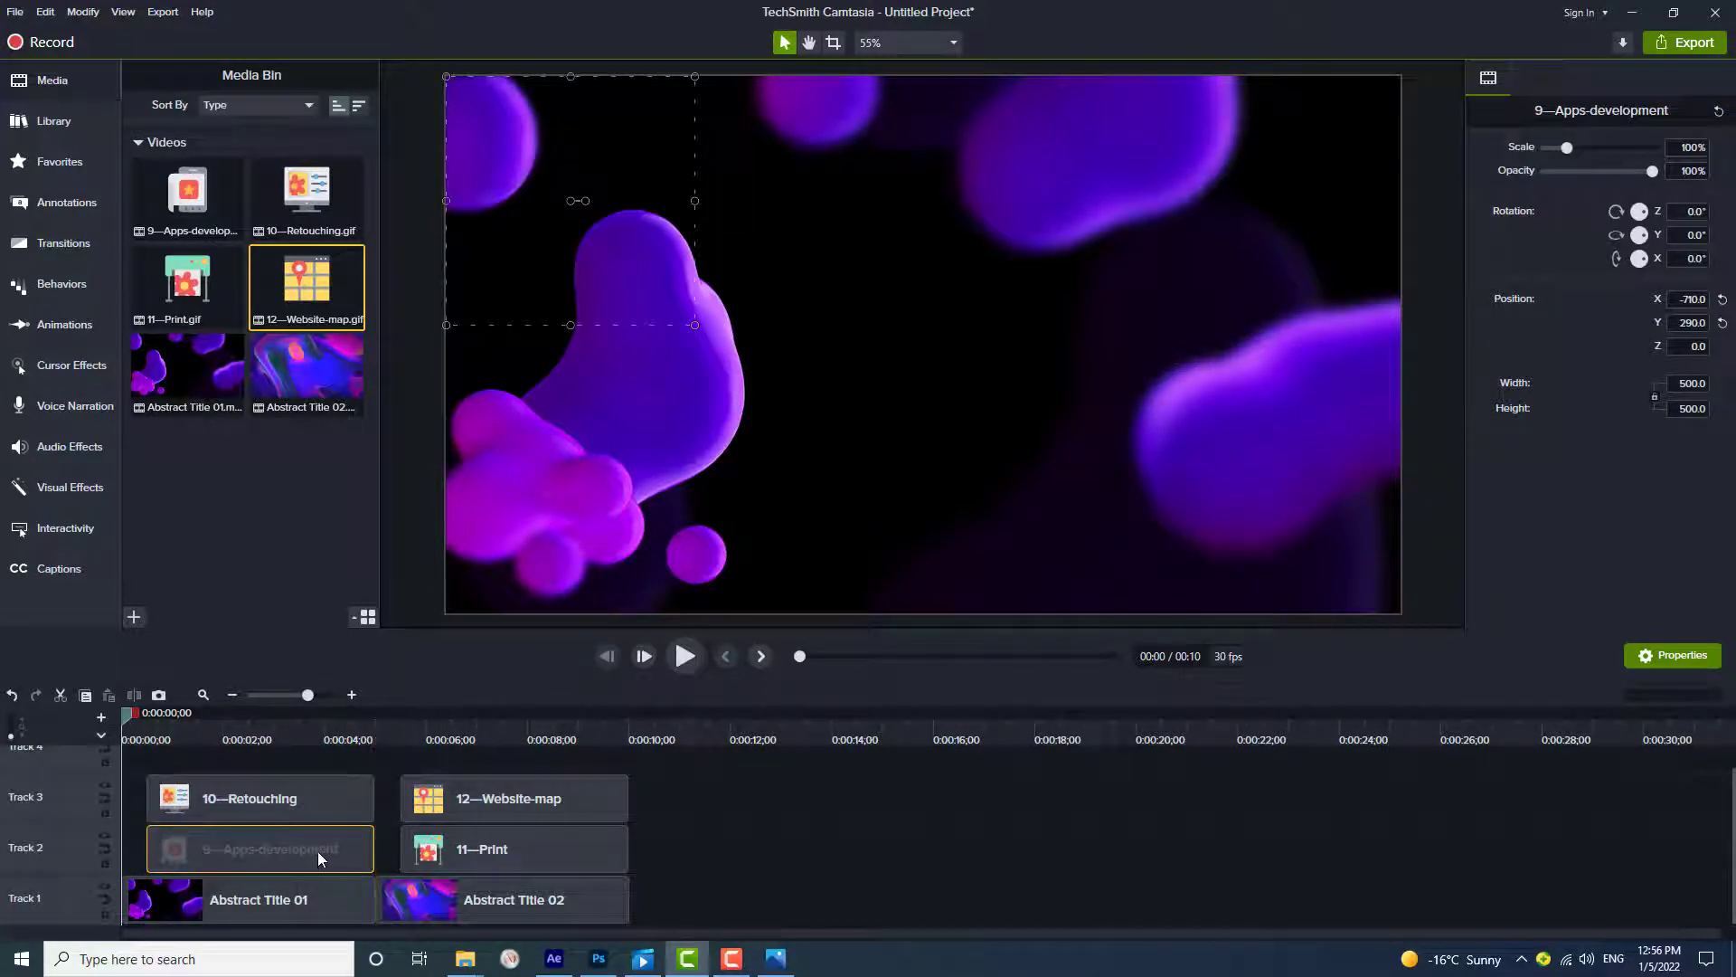
Step: Play the timeline from the start to about 8 seconds to check the GIF icons over both titles
mouse_move(543, 862)
mouse_down()
mouse_move(523, 876)
mouse_move(539, 875)
mouse_up()
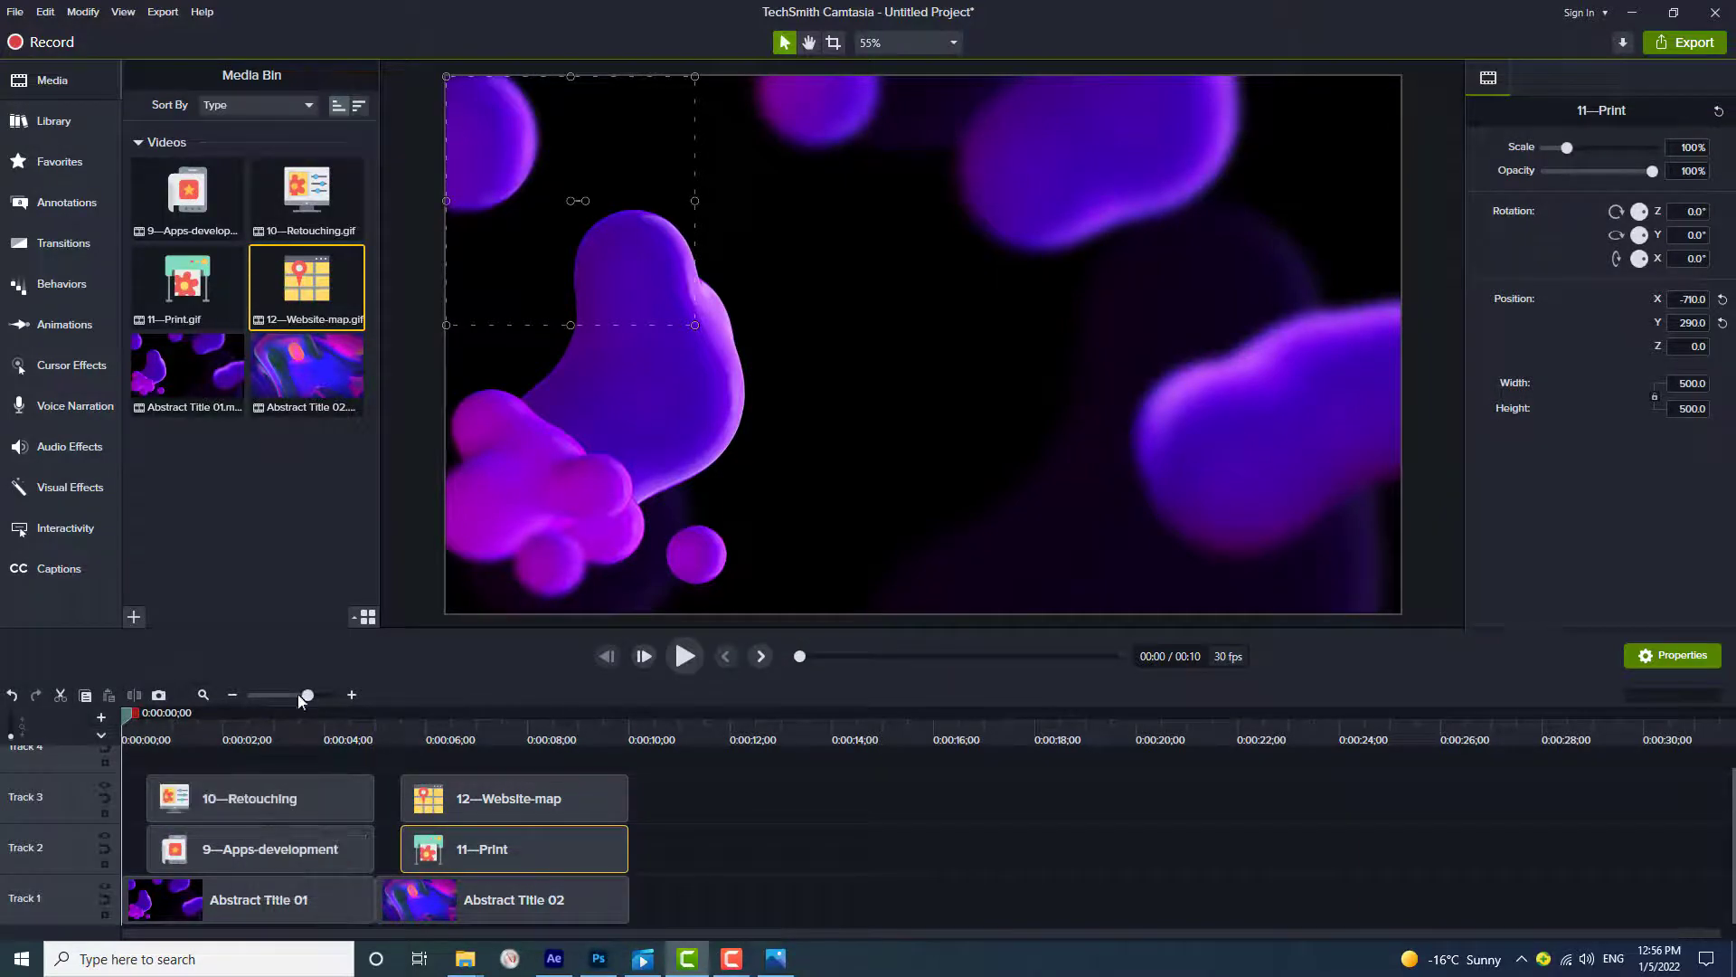
click(687, 655)
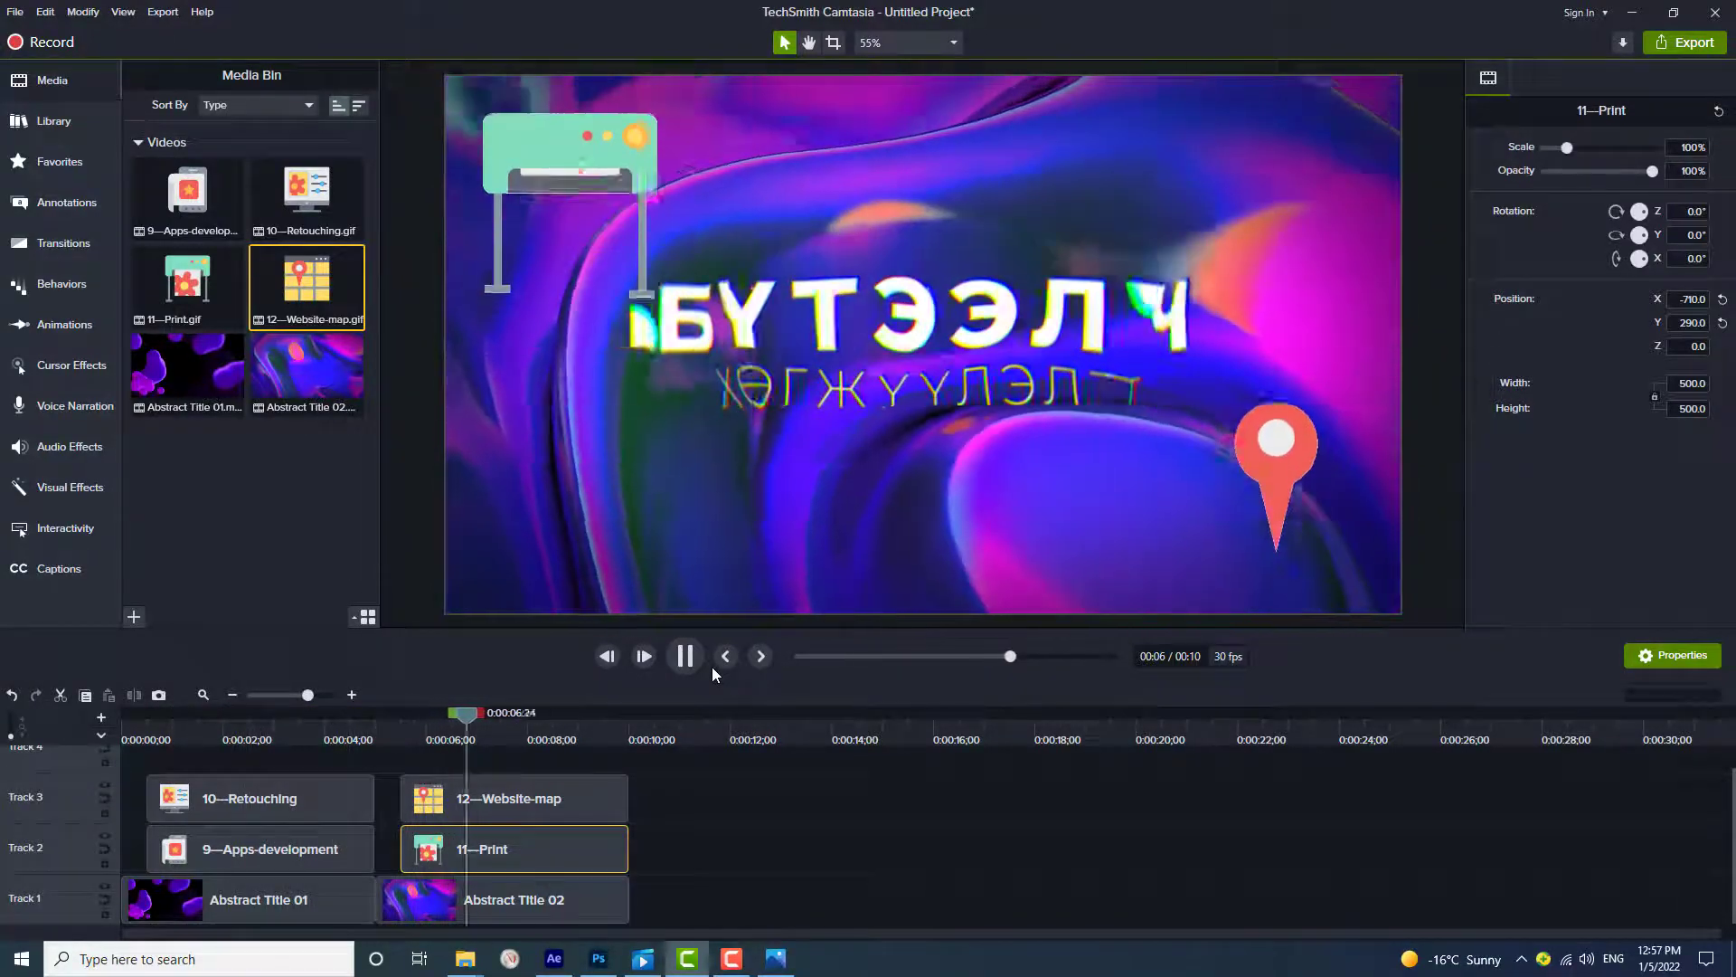
click(686, 656)
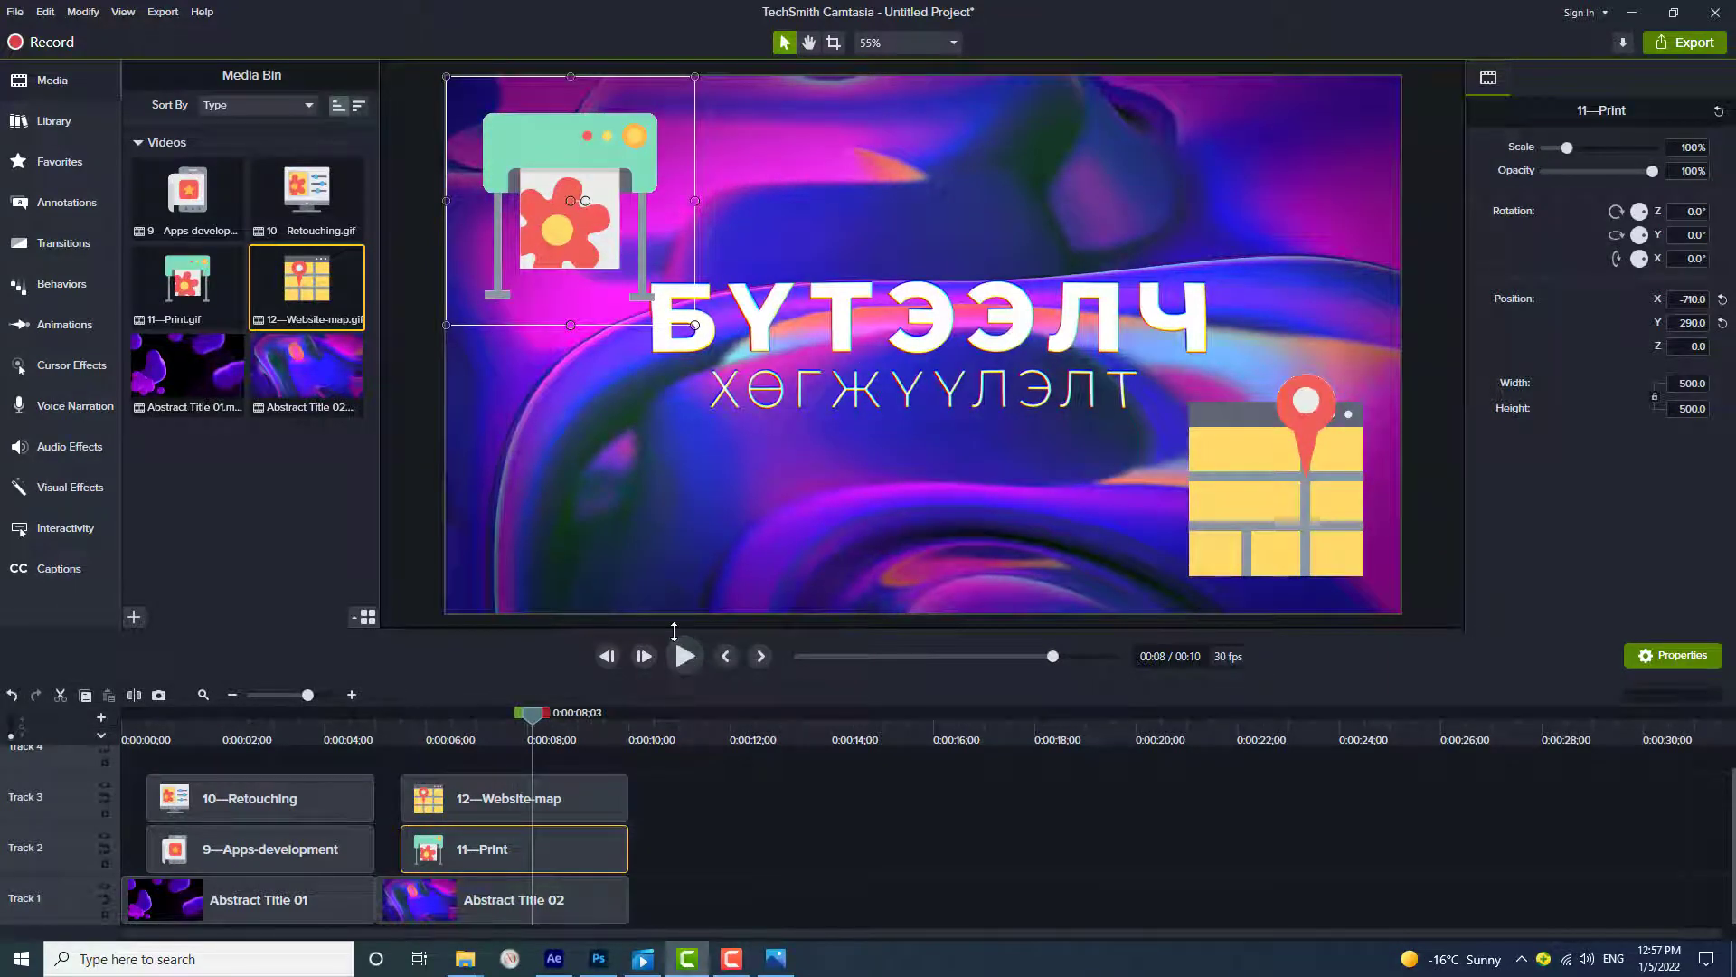
Step: Add the 8843729_shatter-logo audio from the library to Track 4, starting at 0:00:00;07
drag(679, 630, 679, 568)
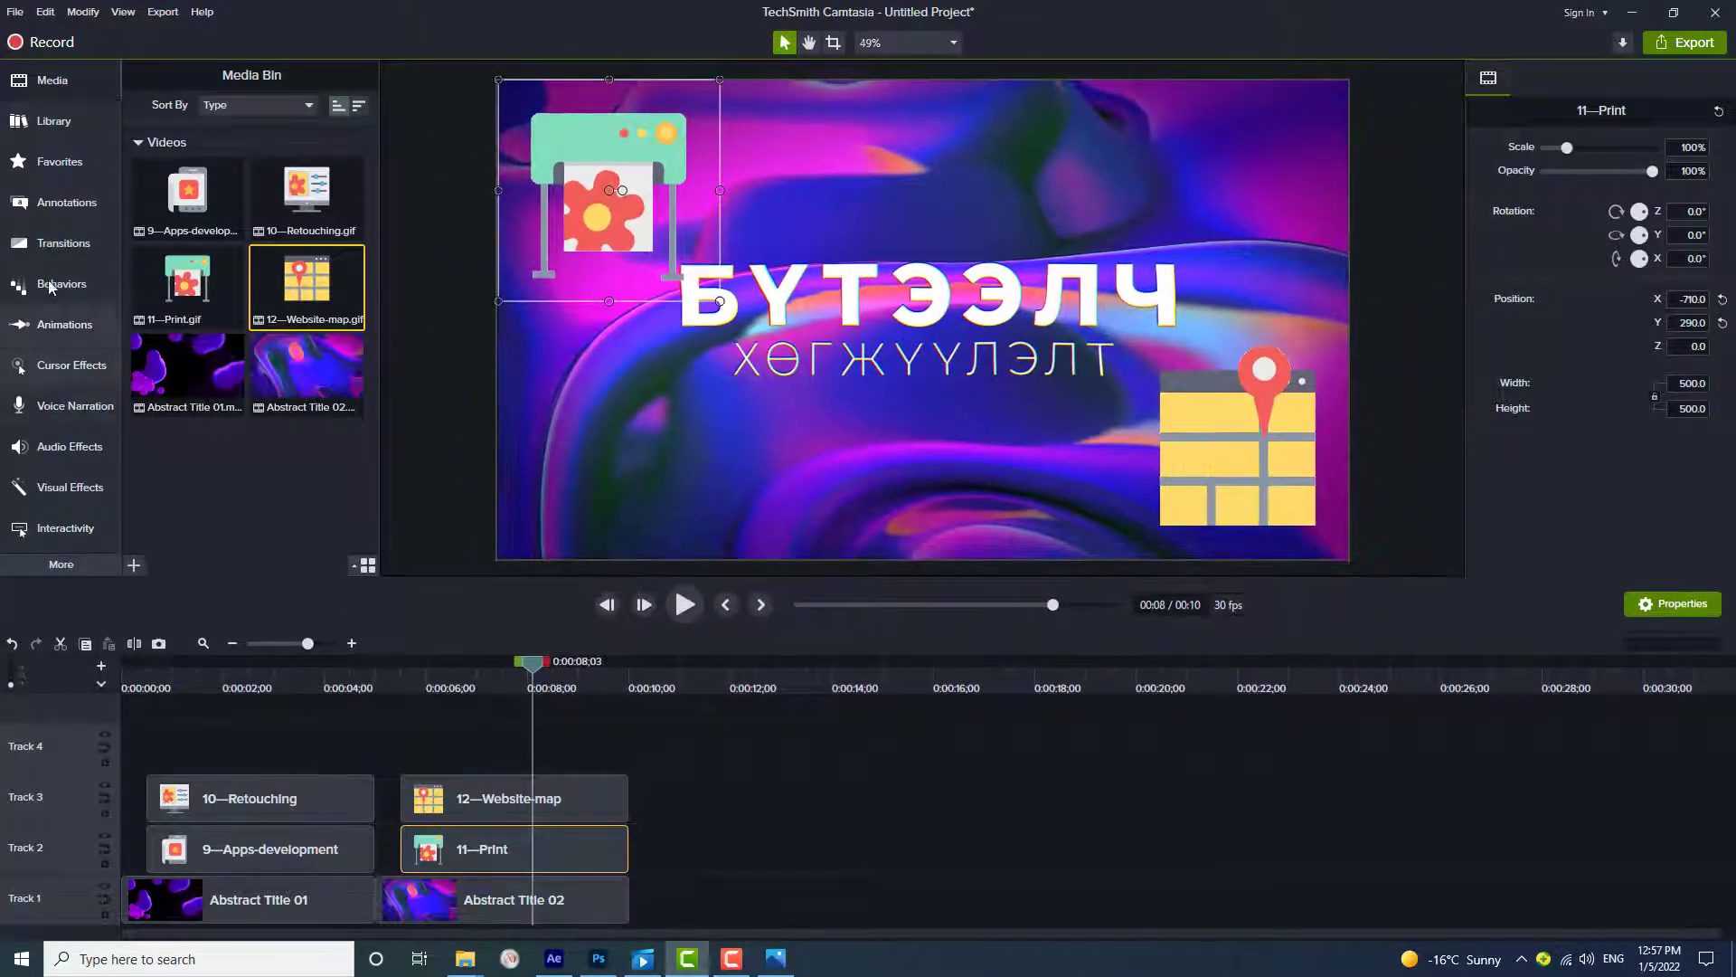
click(56, 161)
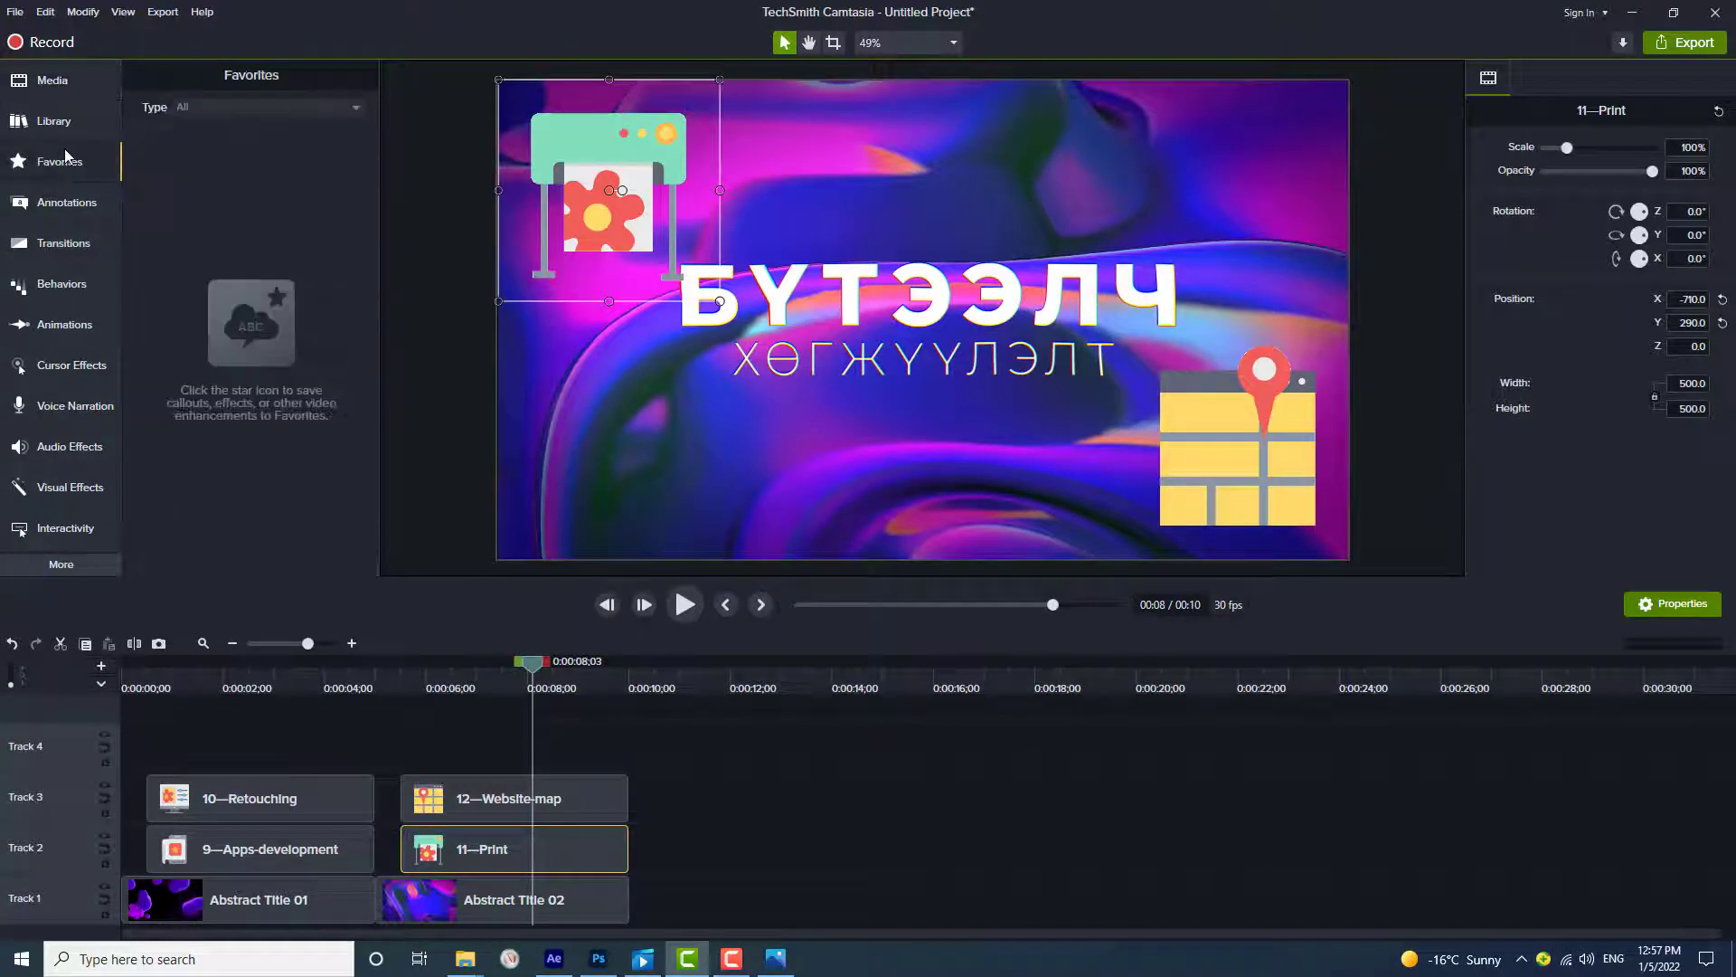
click(53, 120)
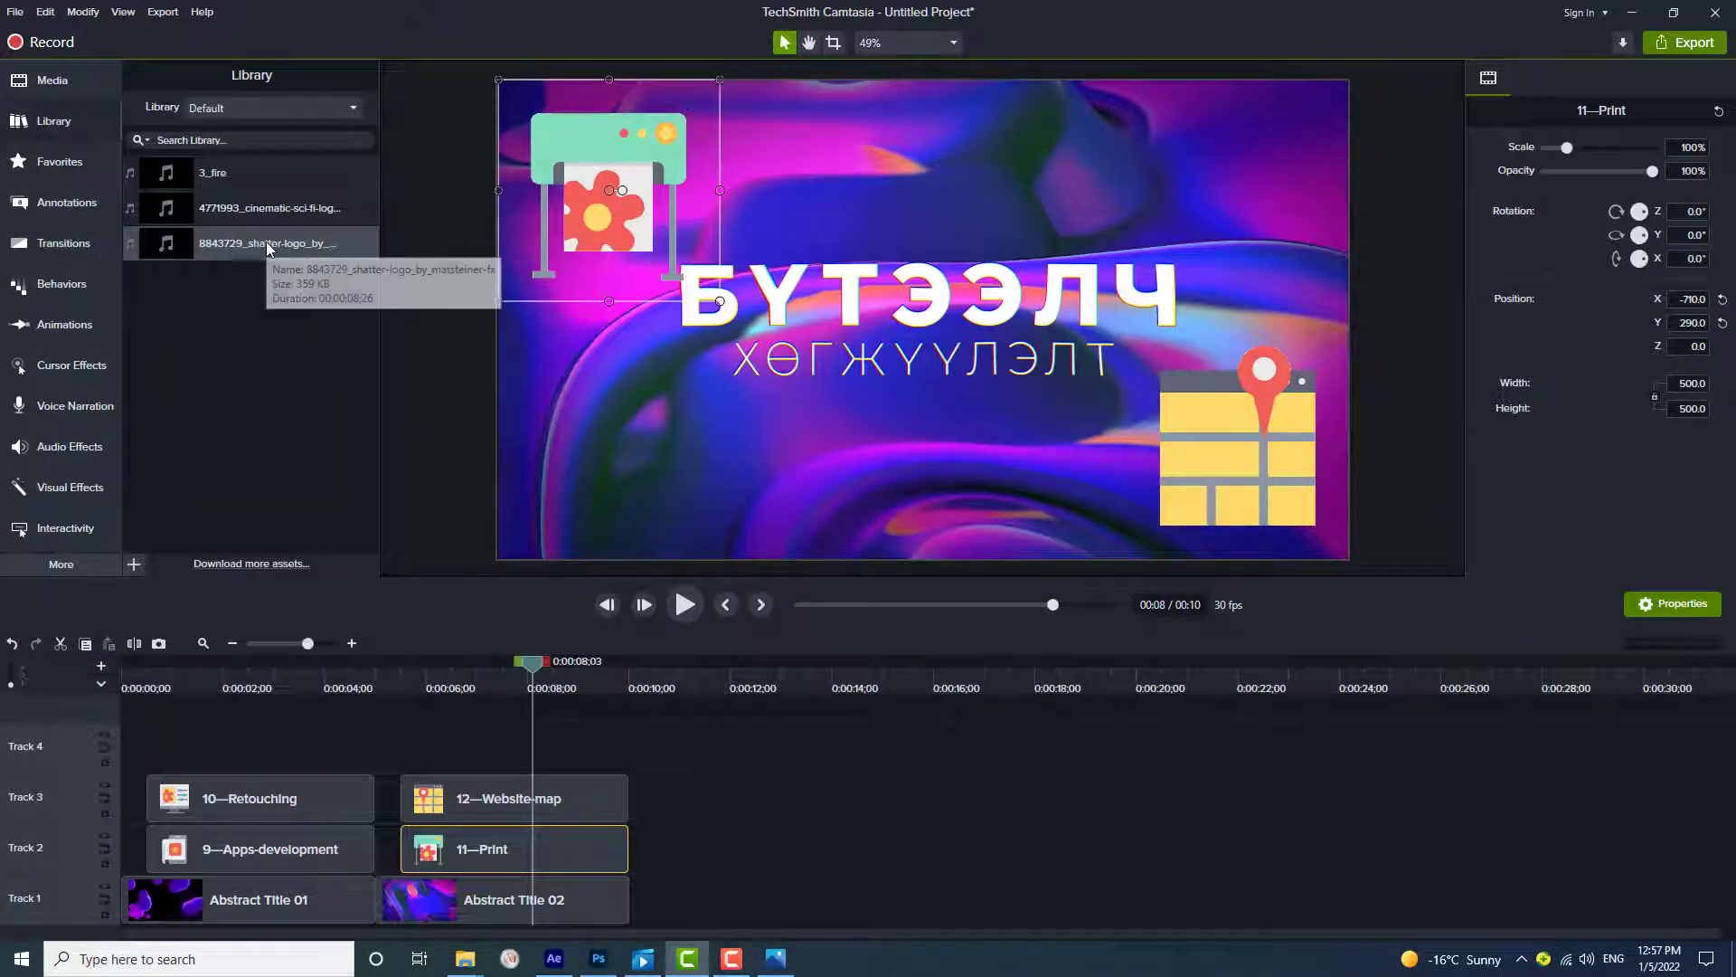
drag(267, 250, 140, 764)
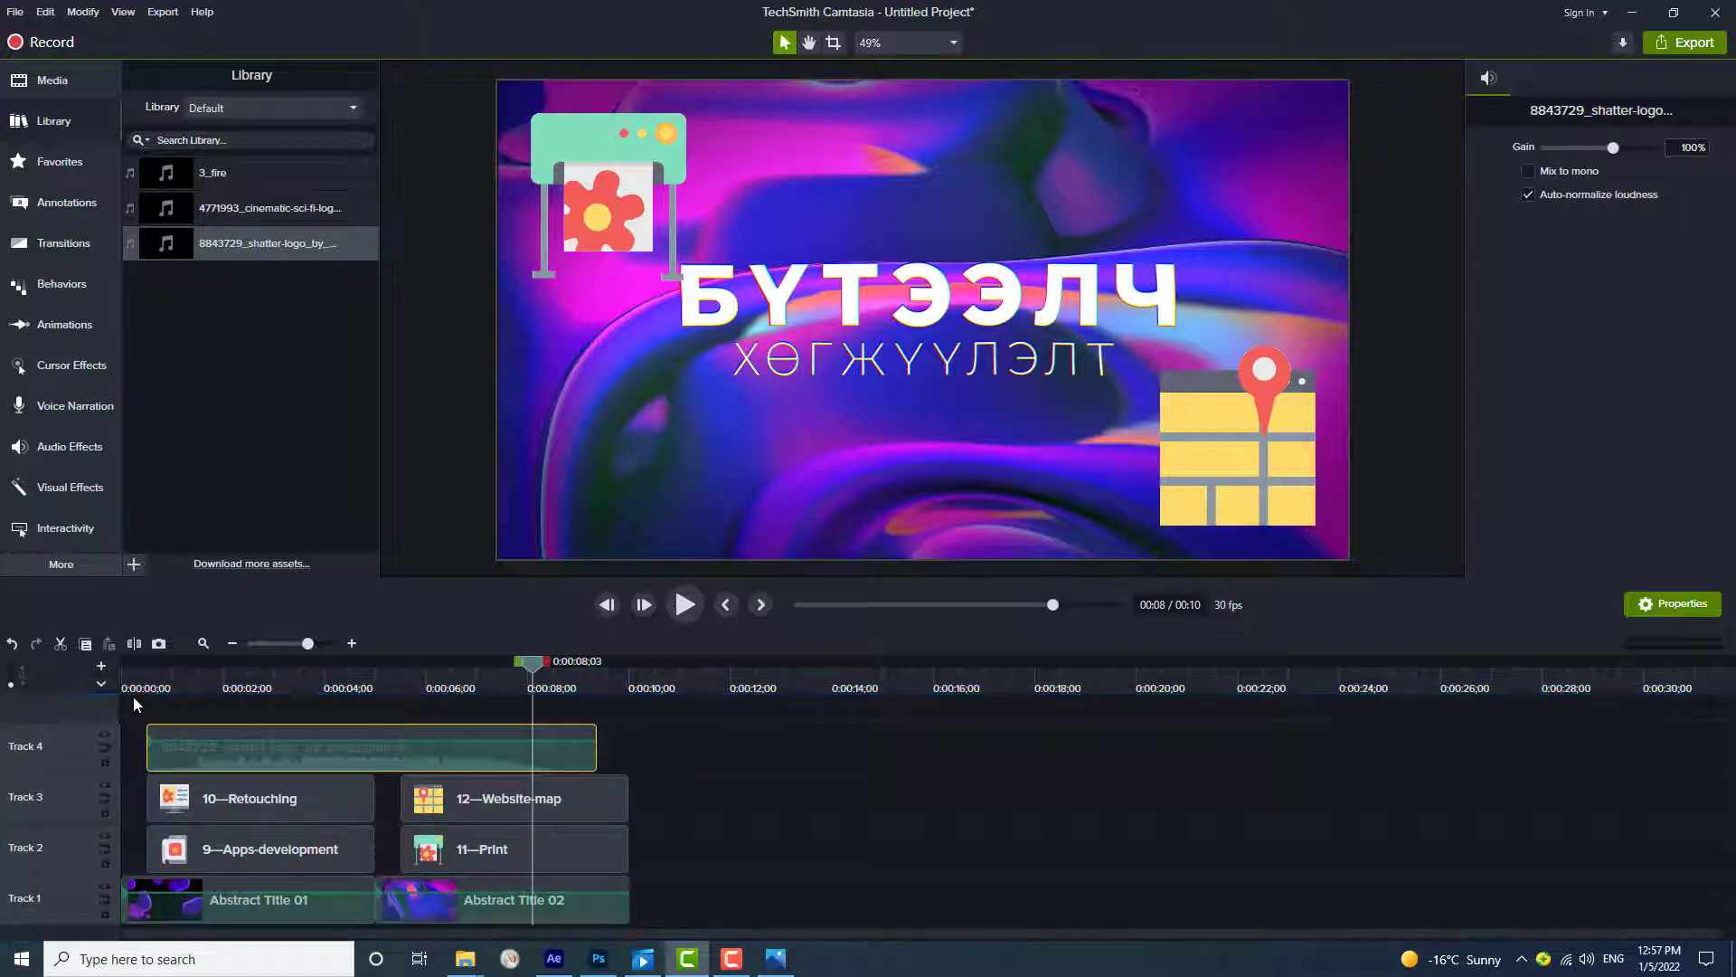
click(132, 683)
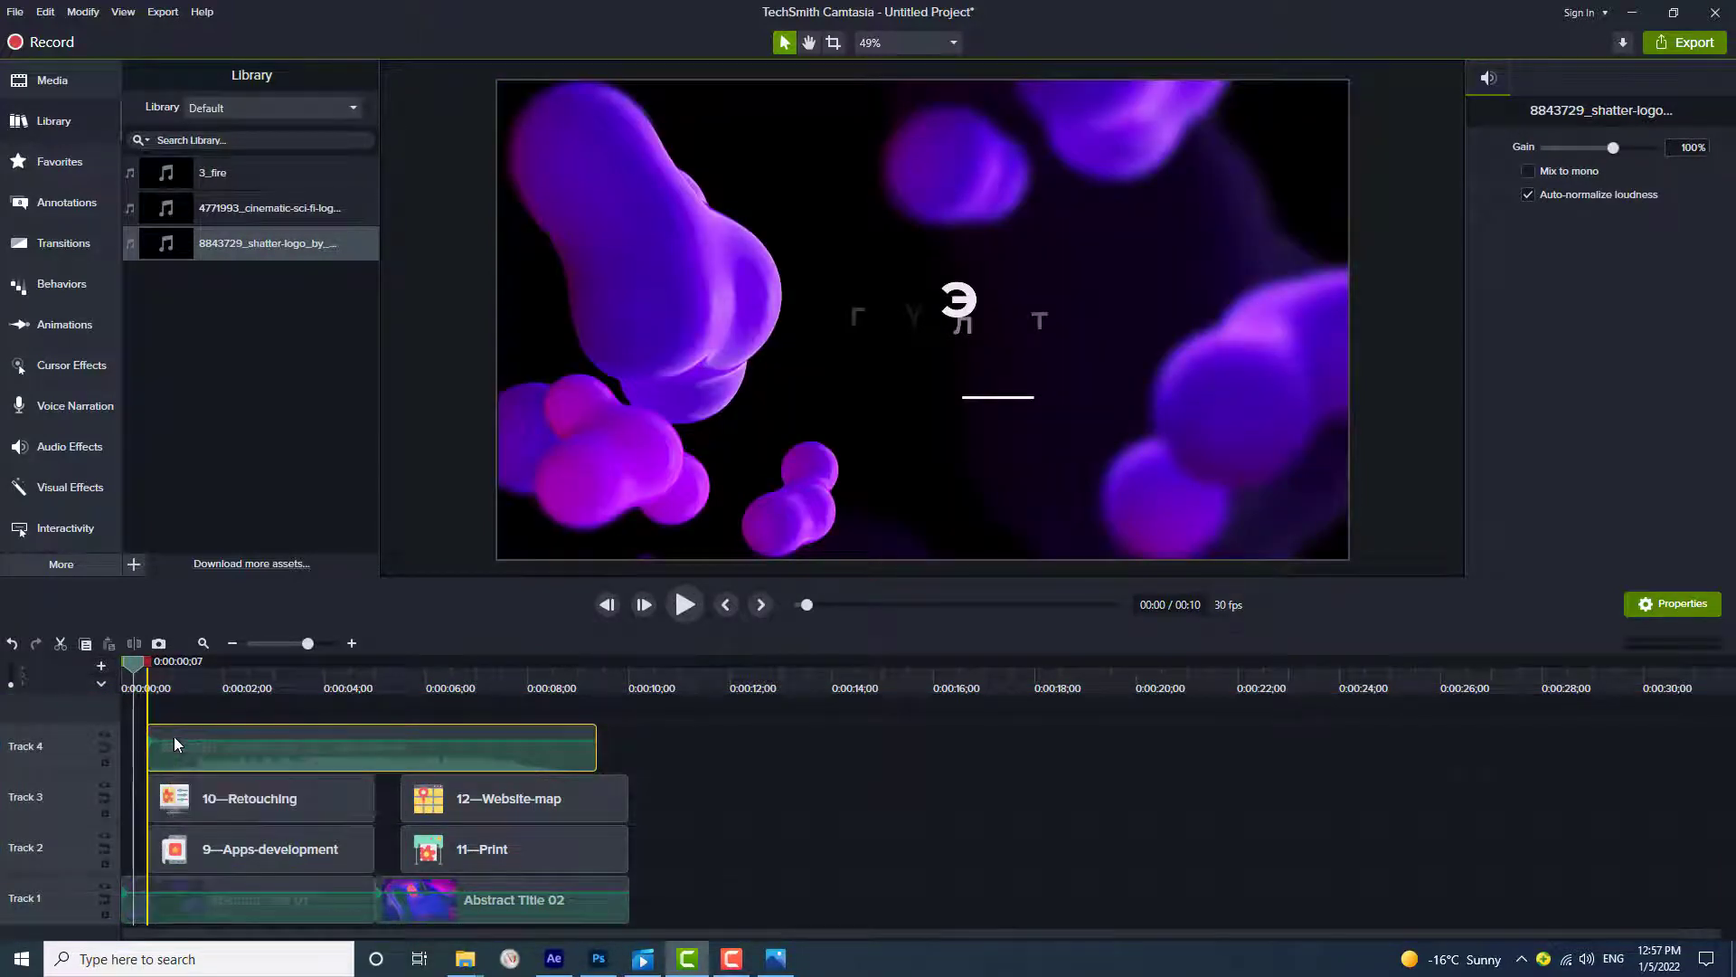
drag(166, 747, 152, 747)
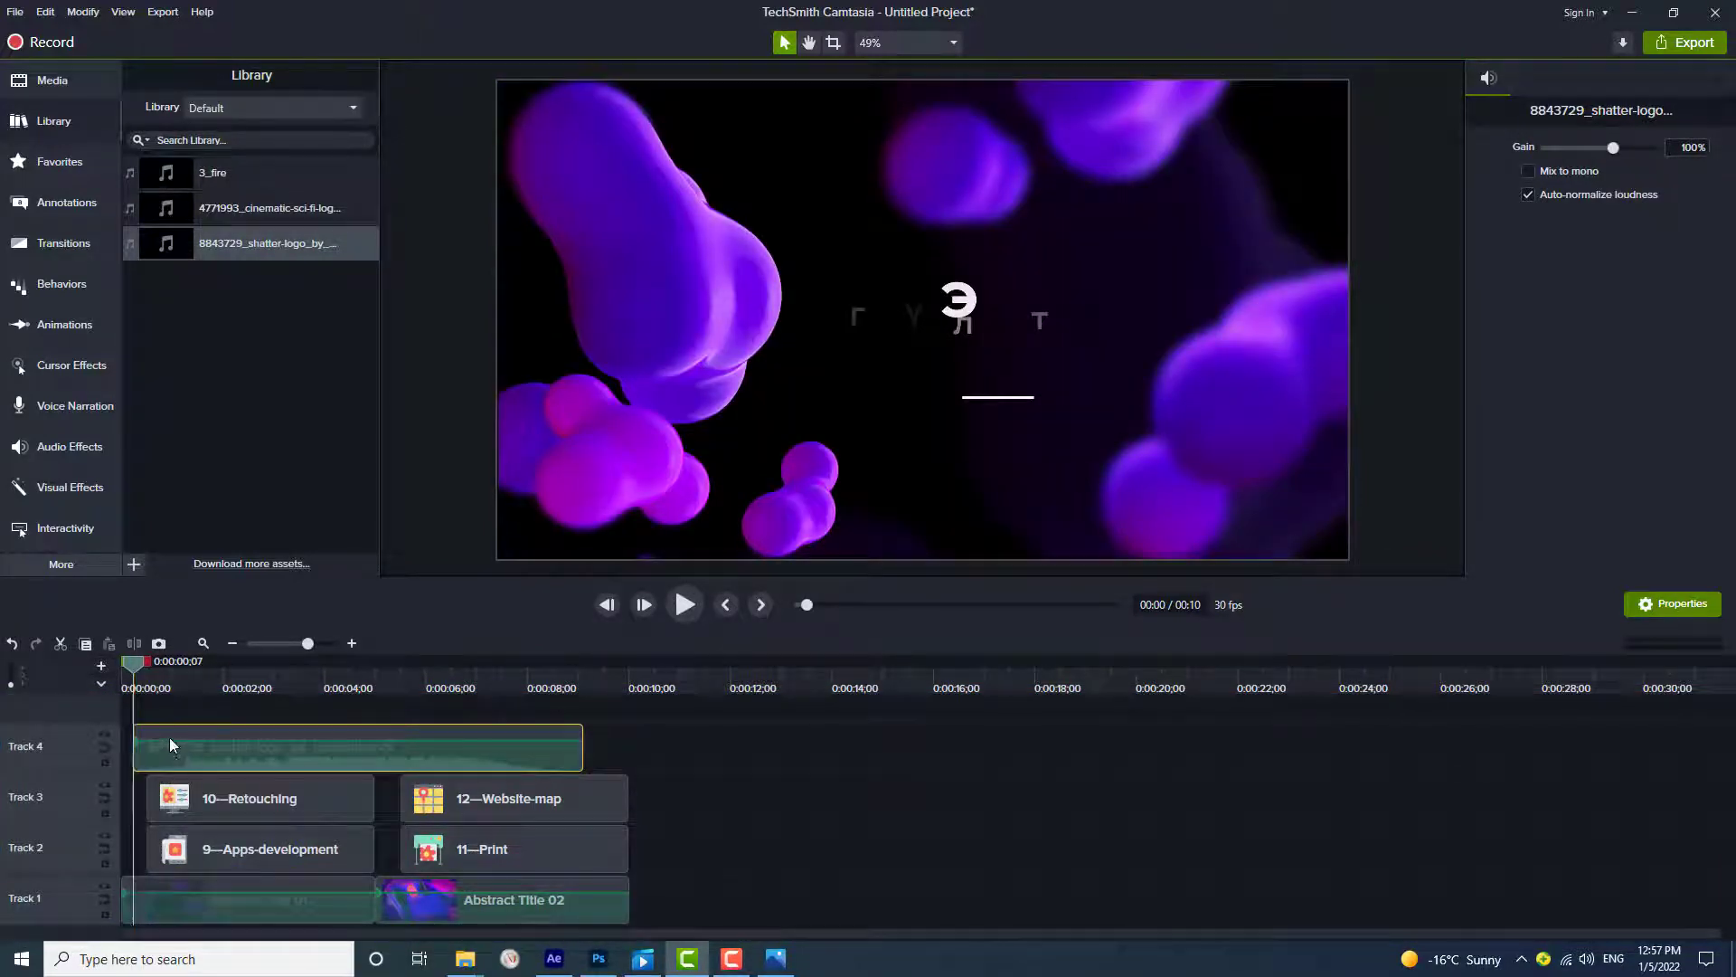
Step: Apply Fade transitions at the start of Abstract Title 01, between the two titles, and at the end of Abstract Title 02
click(63, 244)
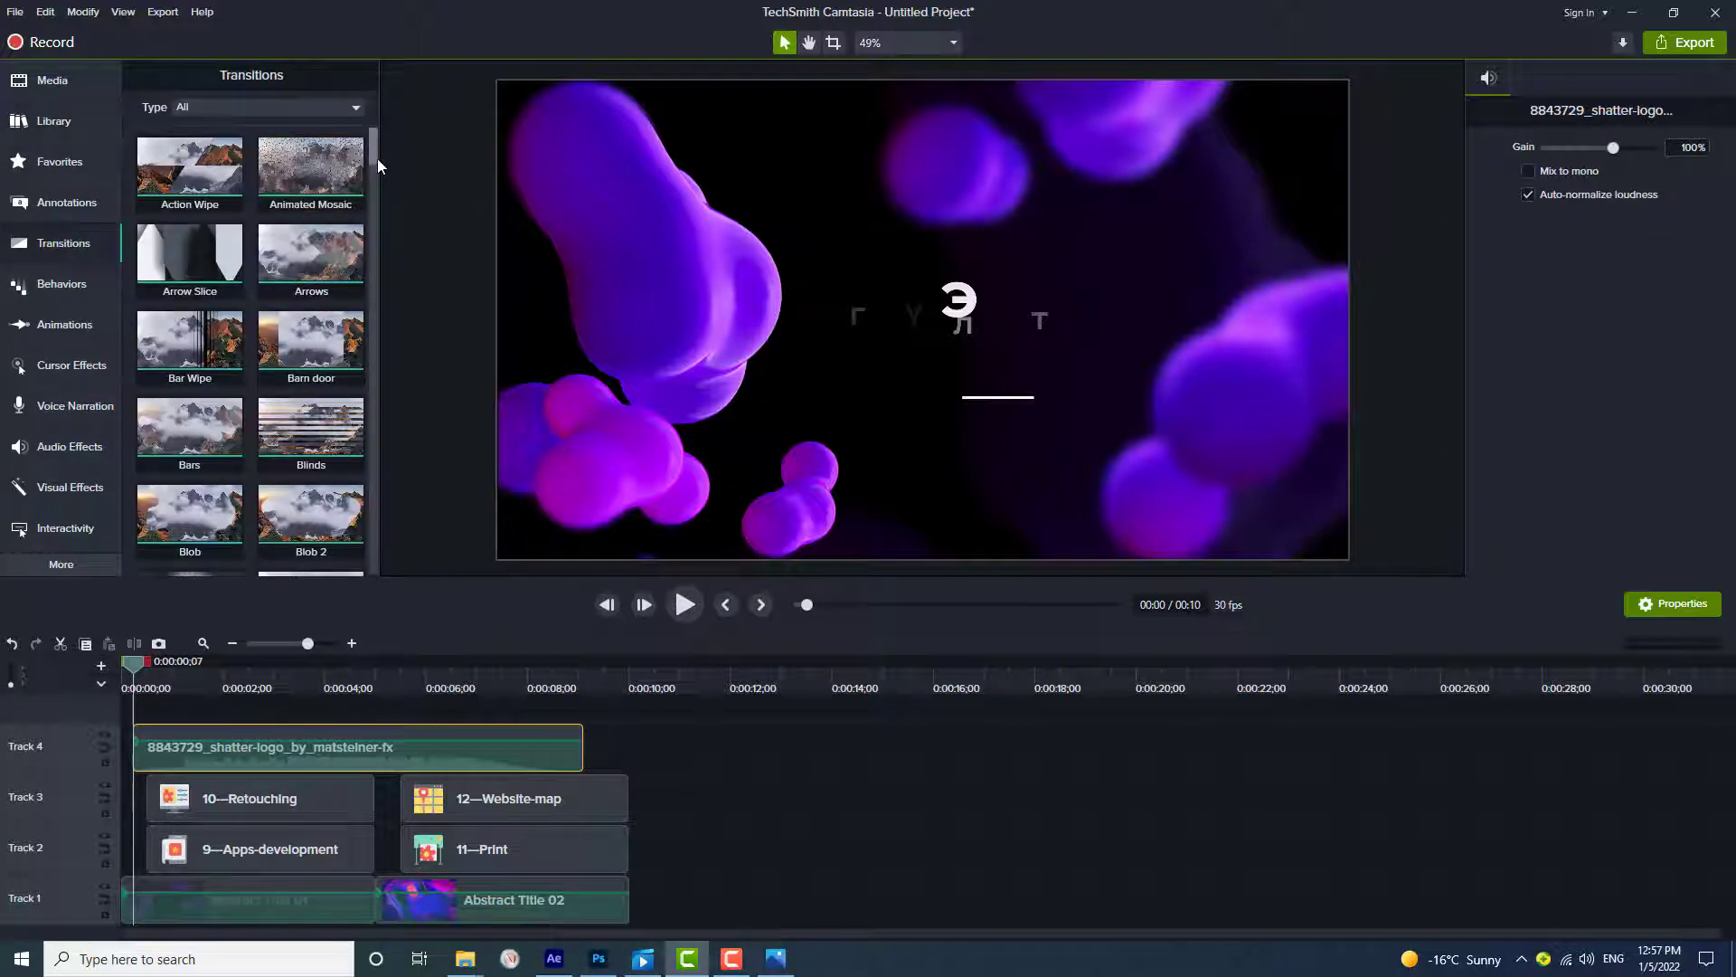
drag(377, 159, 383, 278)
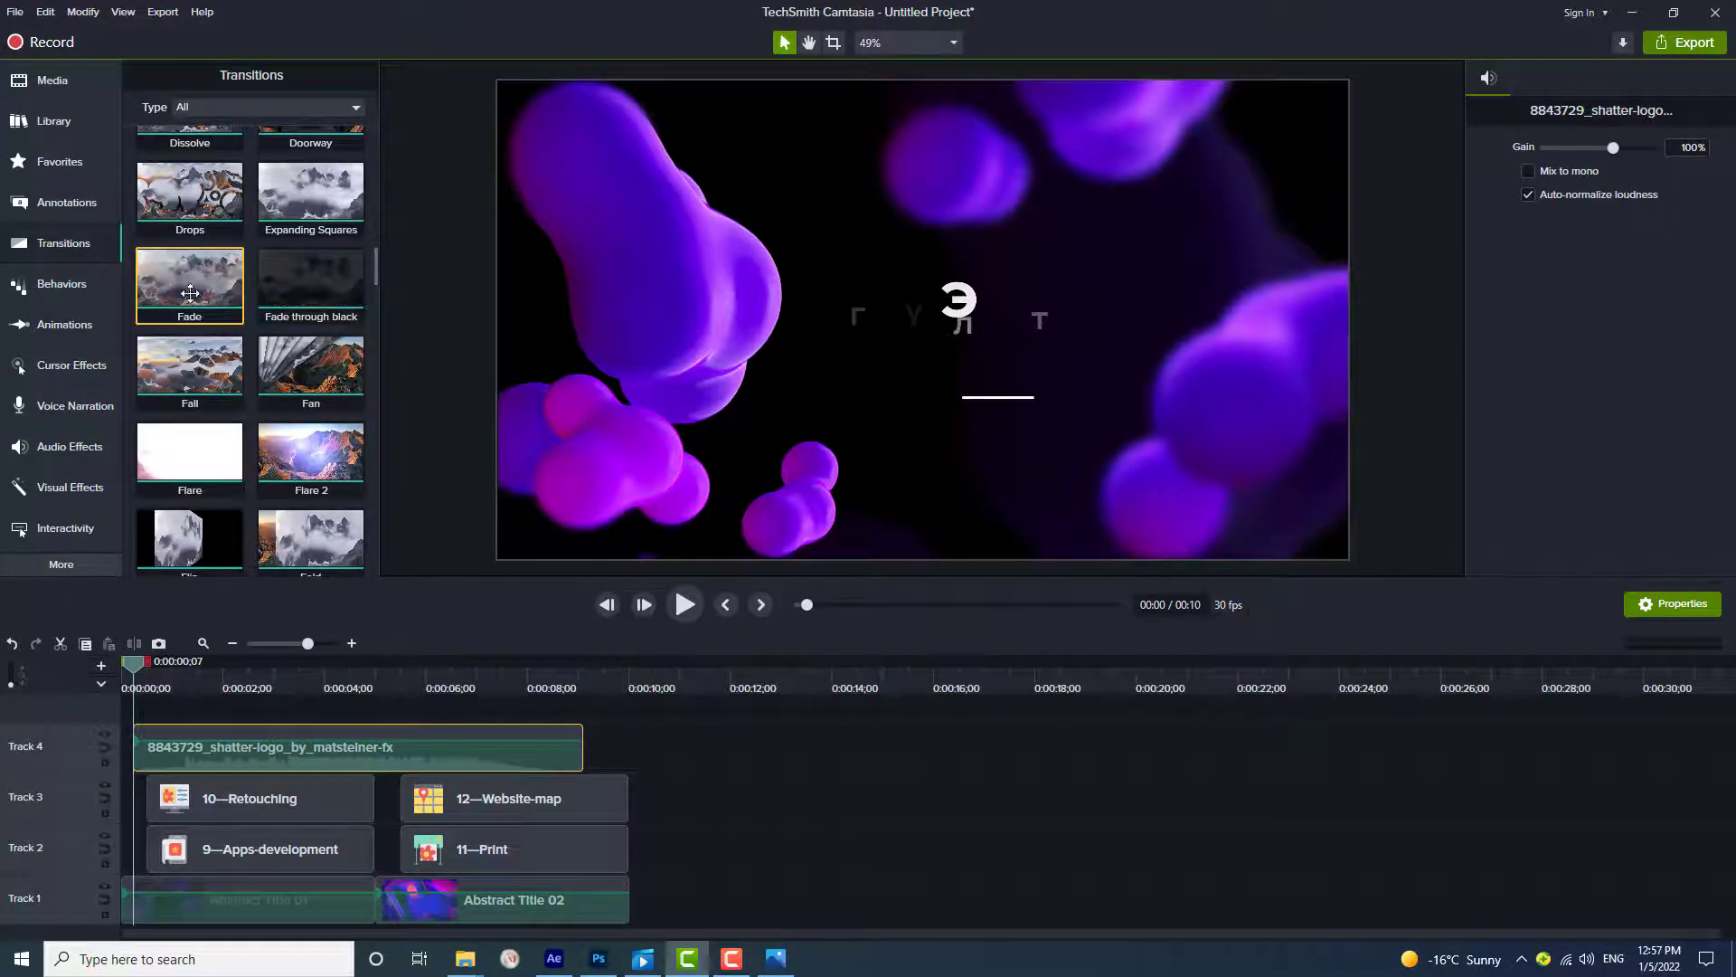
drag(190, 282, 359, 899)
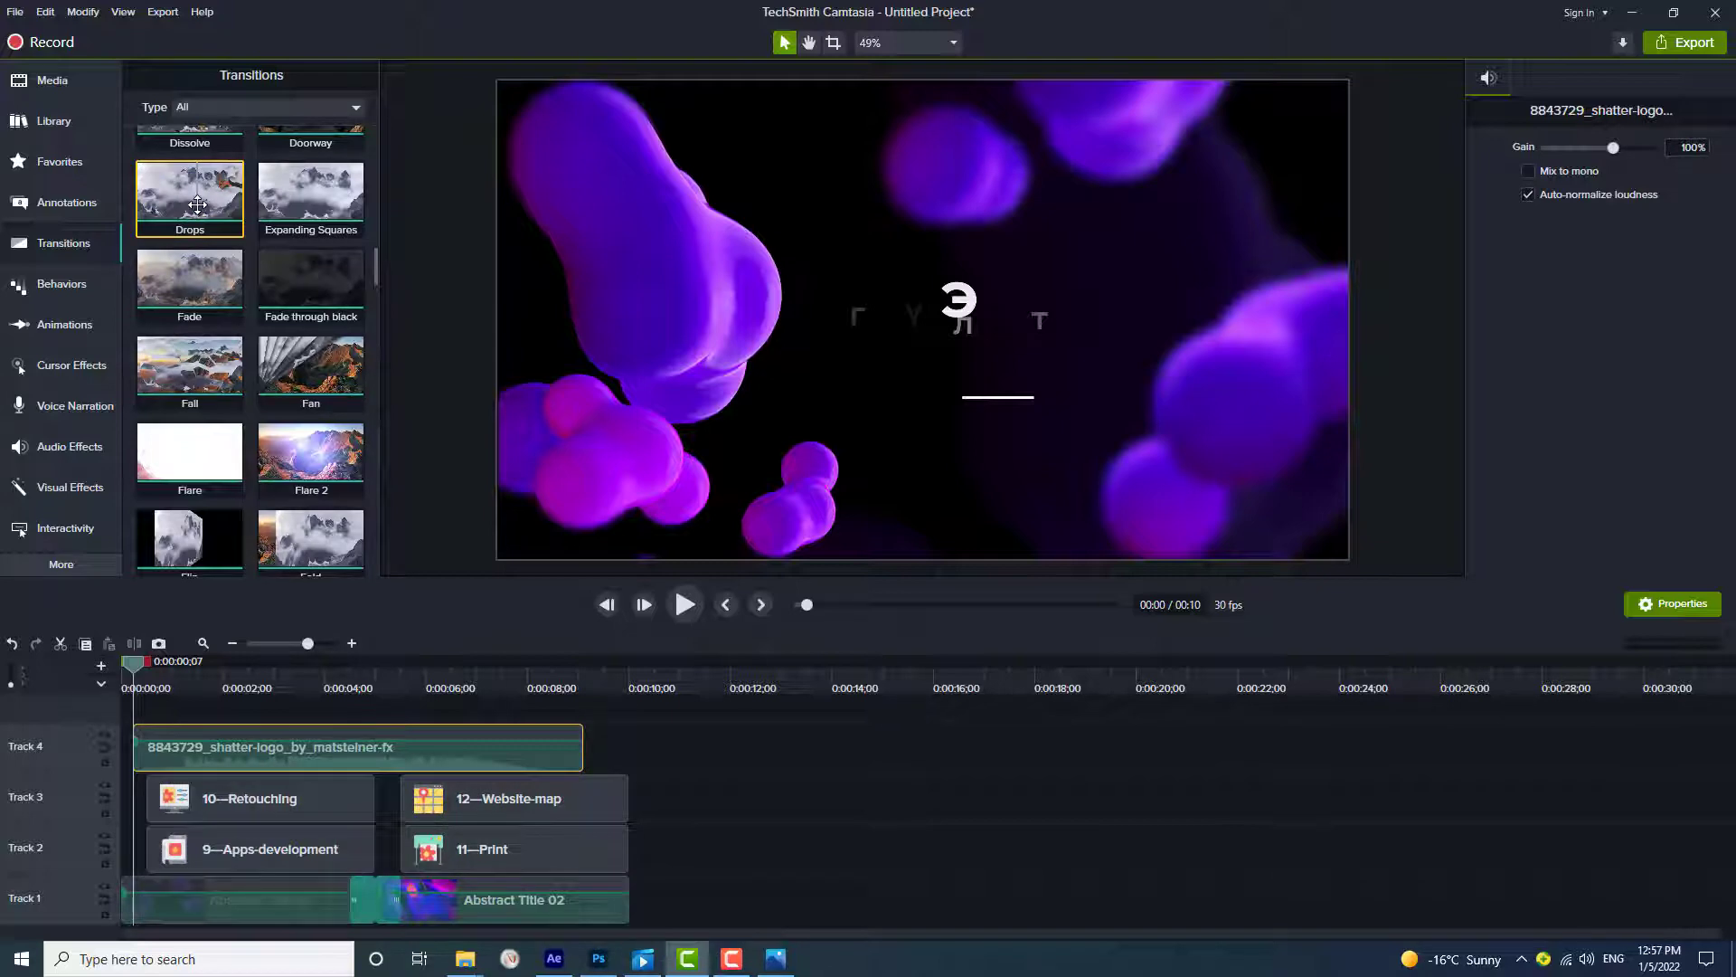
drag(198, 205, 164, 913)
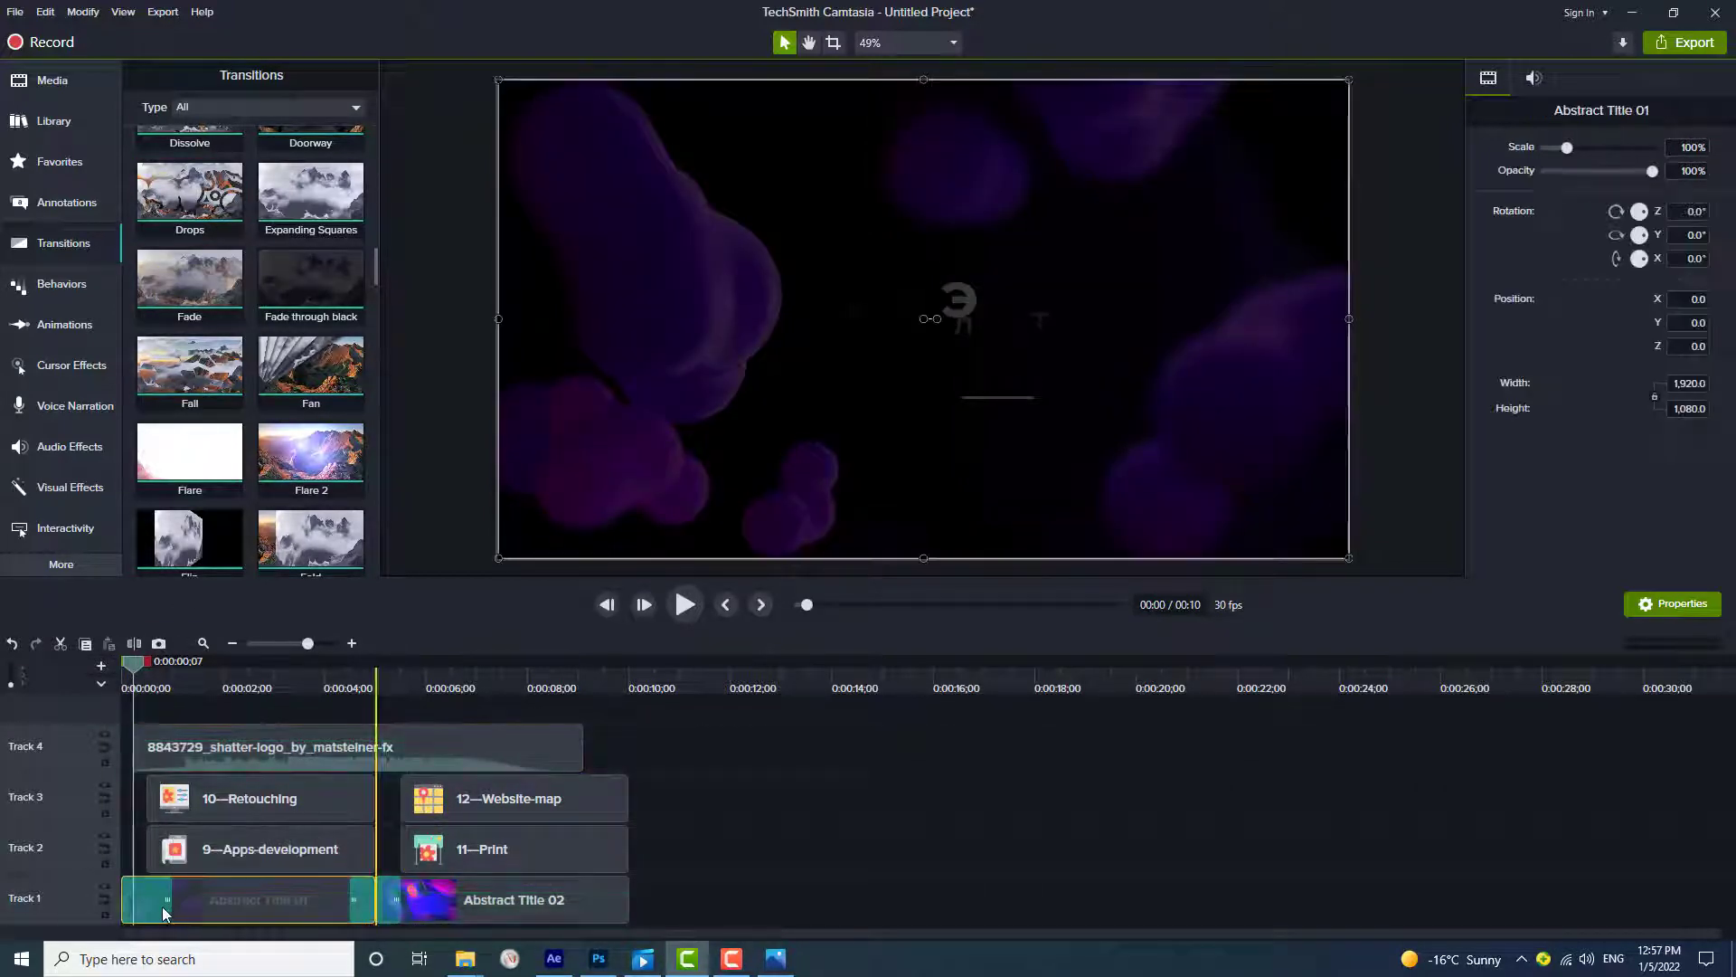
click(145, 894)
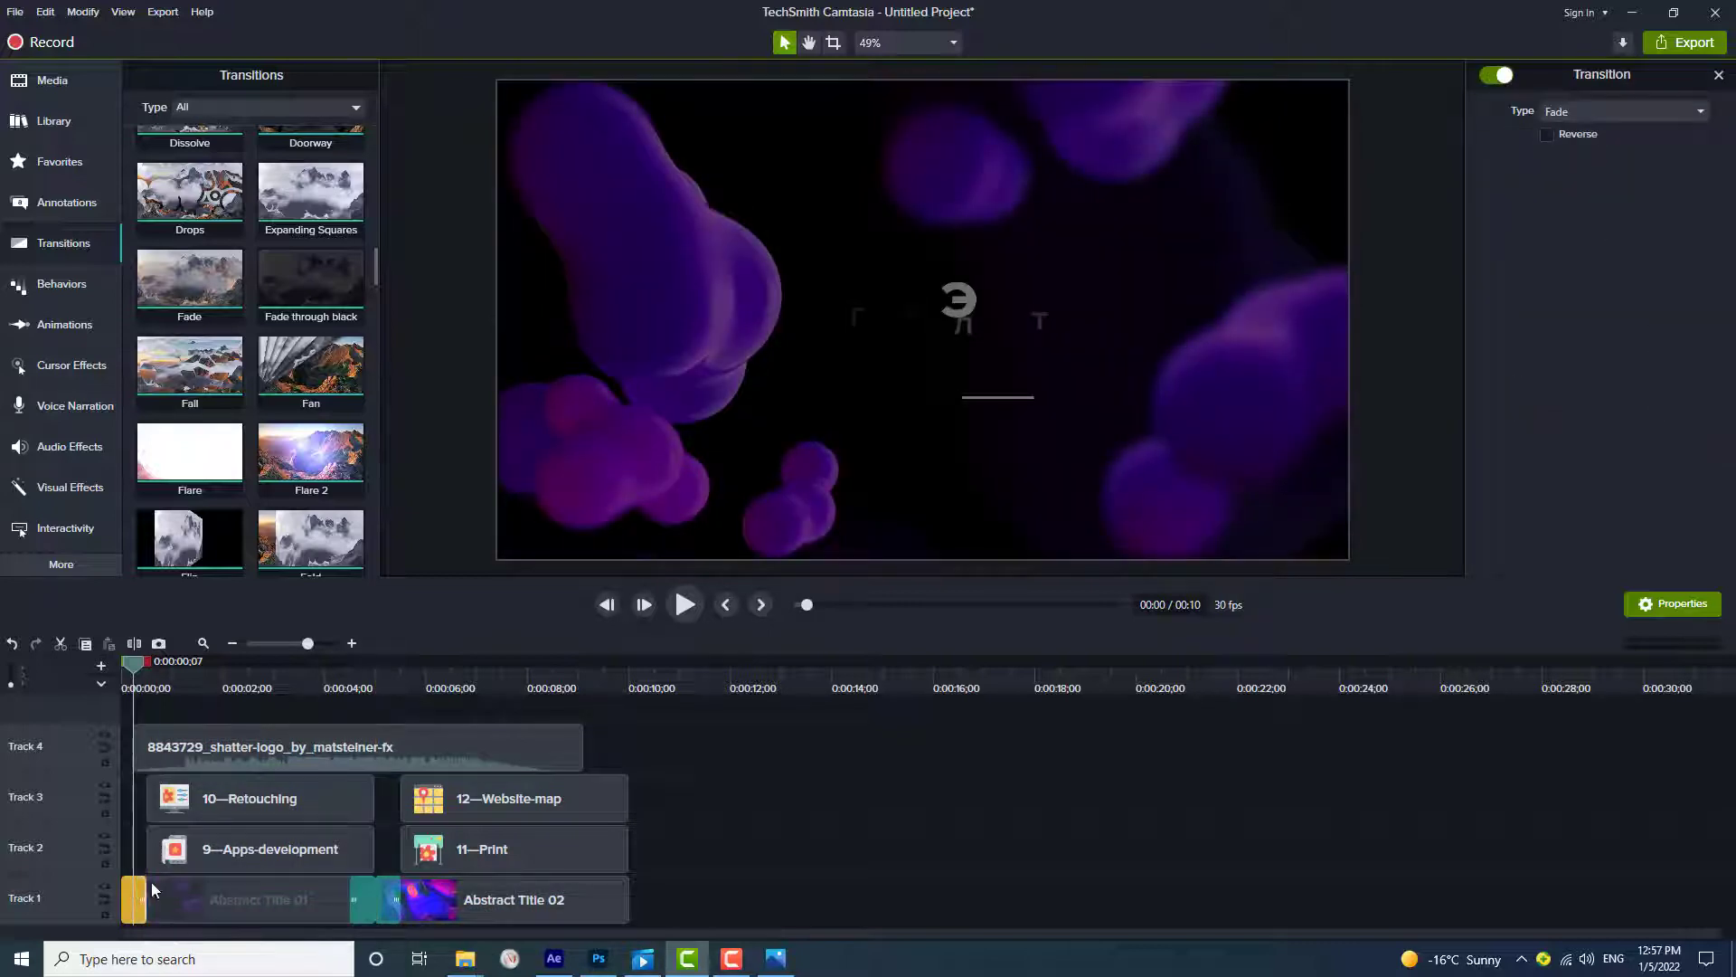
drag(189, 278, 604, 911)
click(584, 903)
Step: Align the shatter-logo audio's start with the first icon clips, and play the whole composition from the beginning
drag(456, 747, 468, 752)
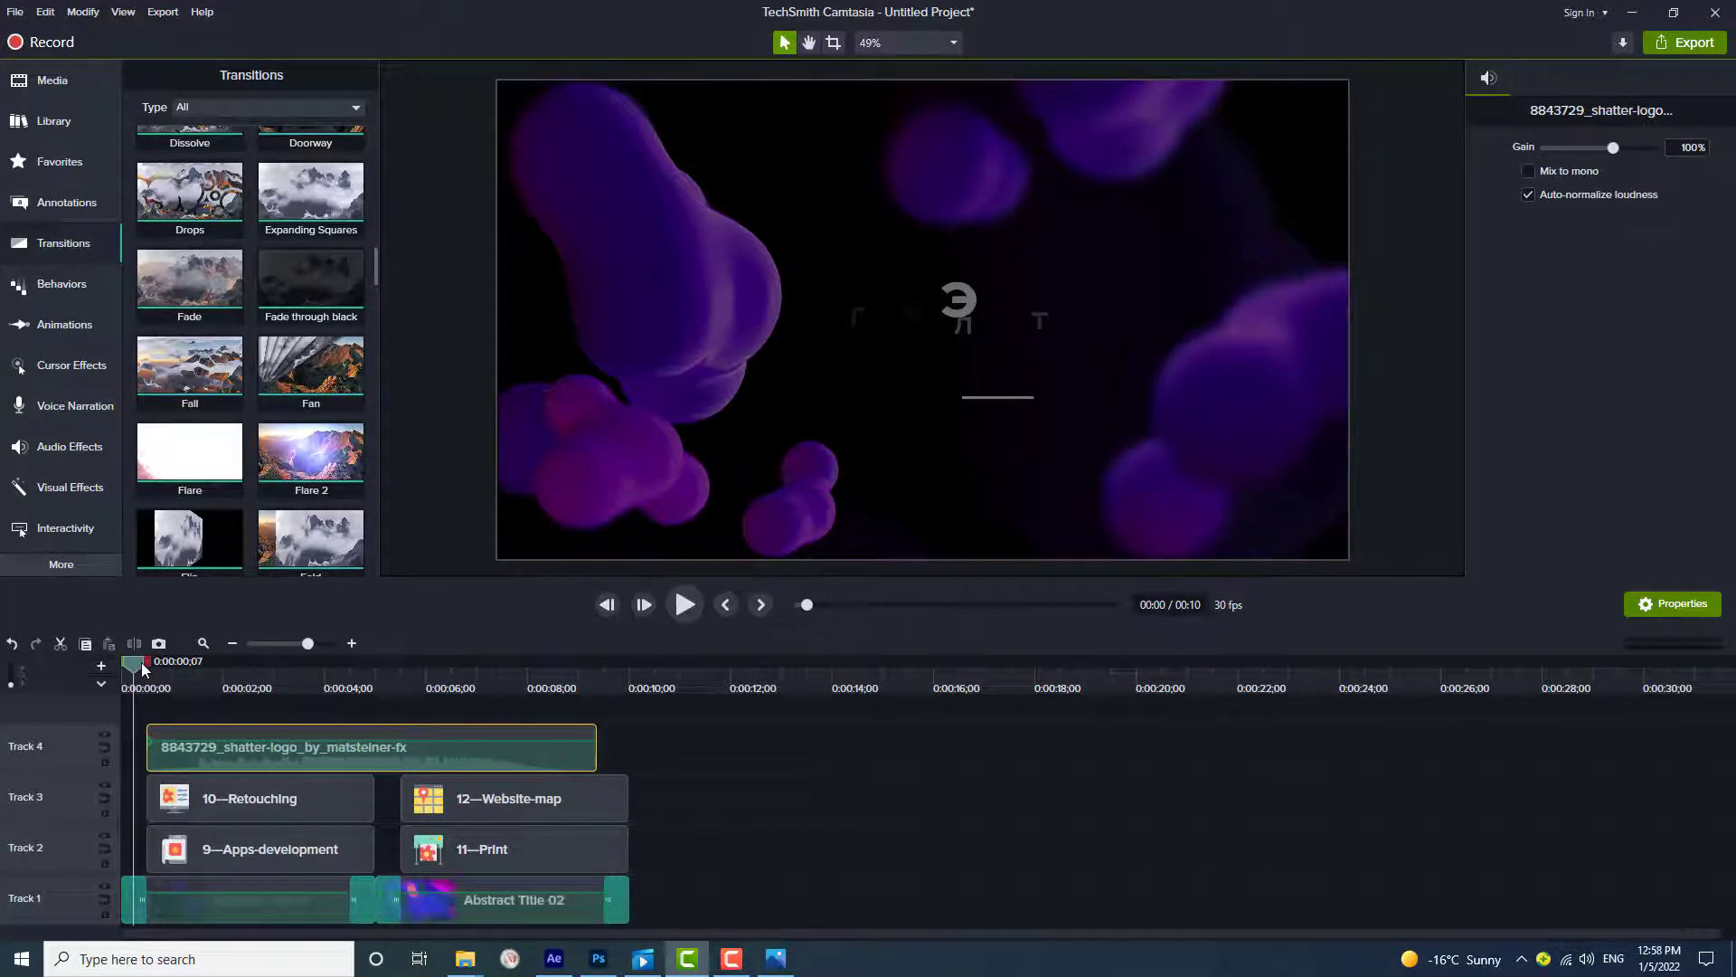
drag(139, 662, 89, 678)
click(684, 604)
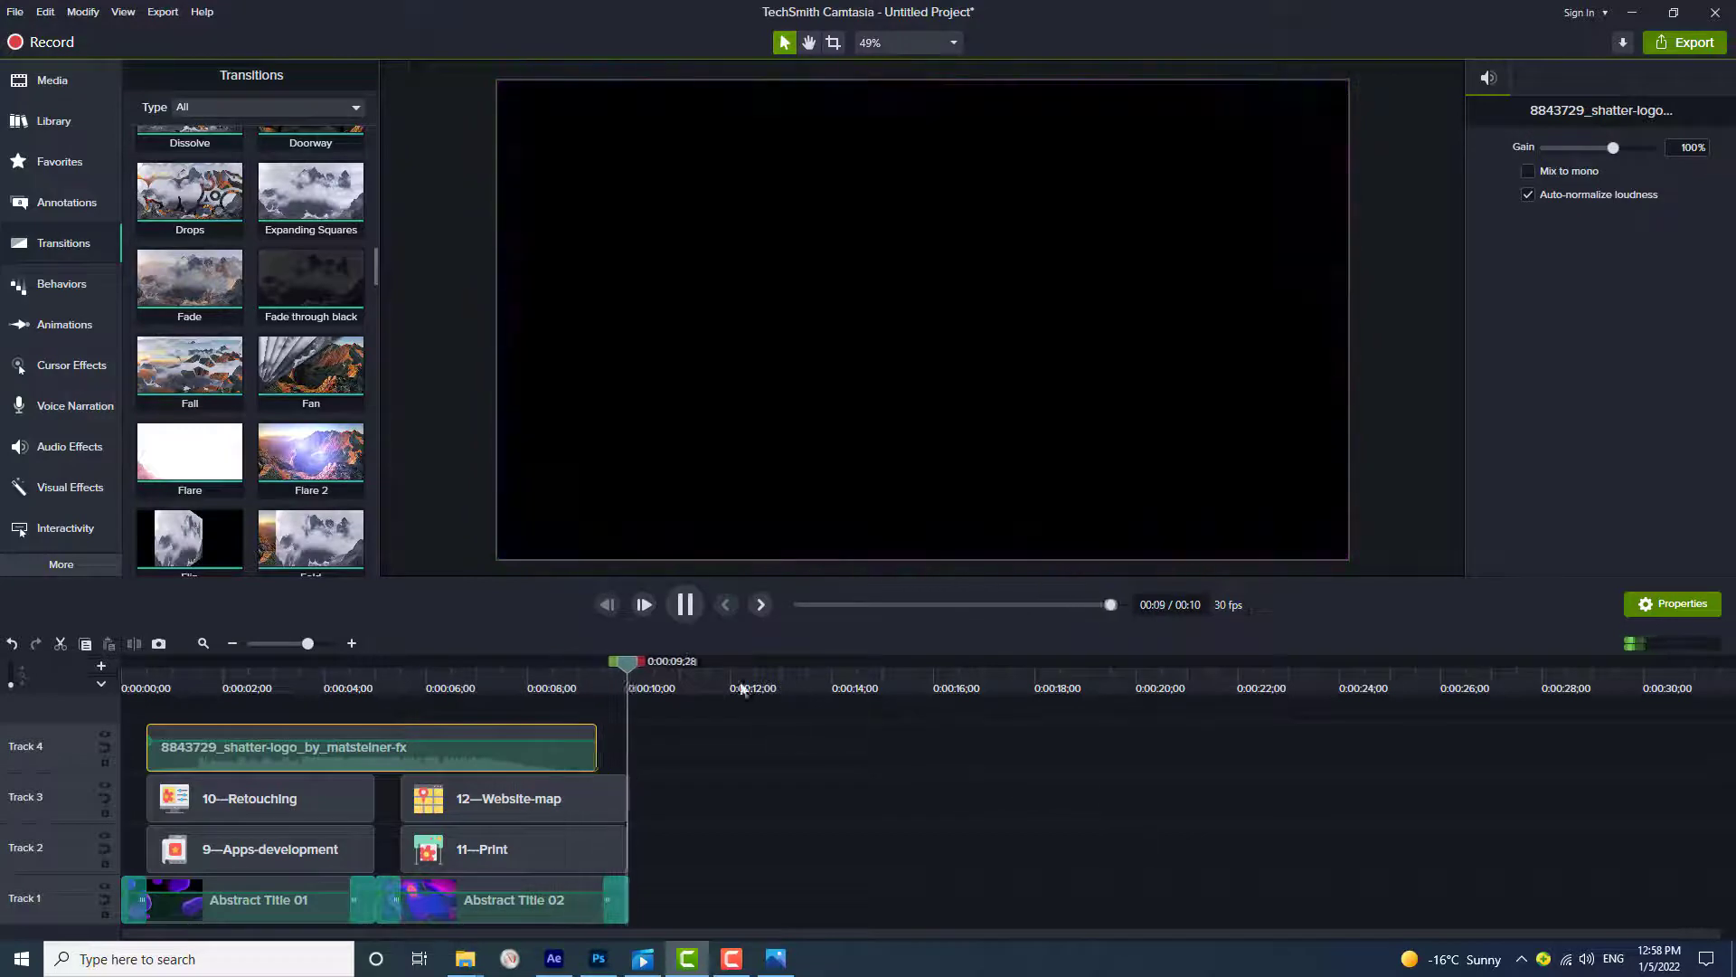
click(364, 684)
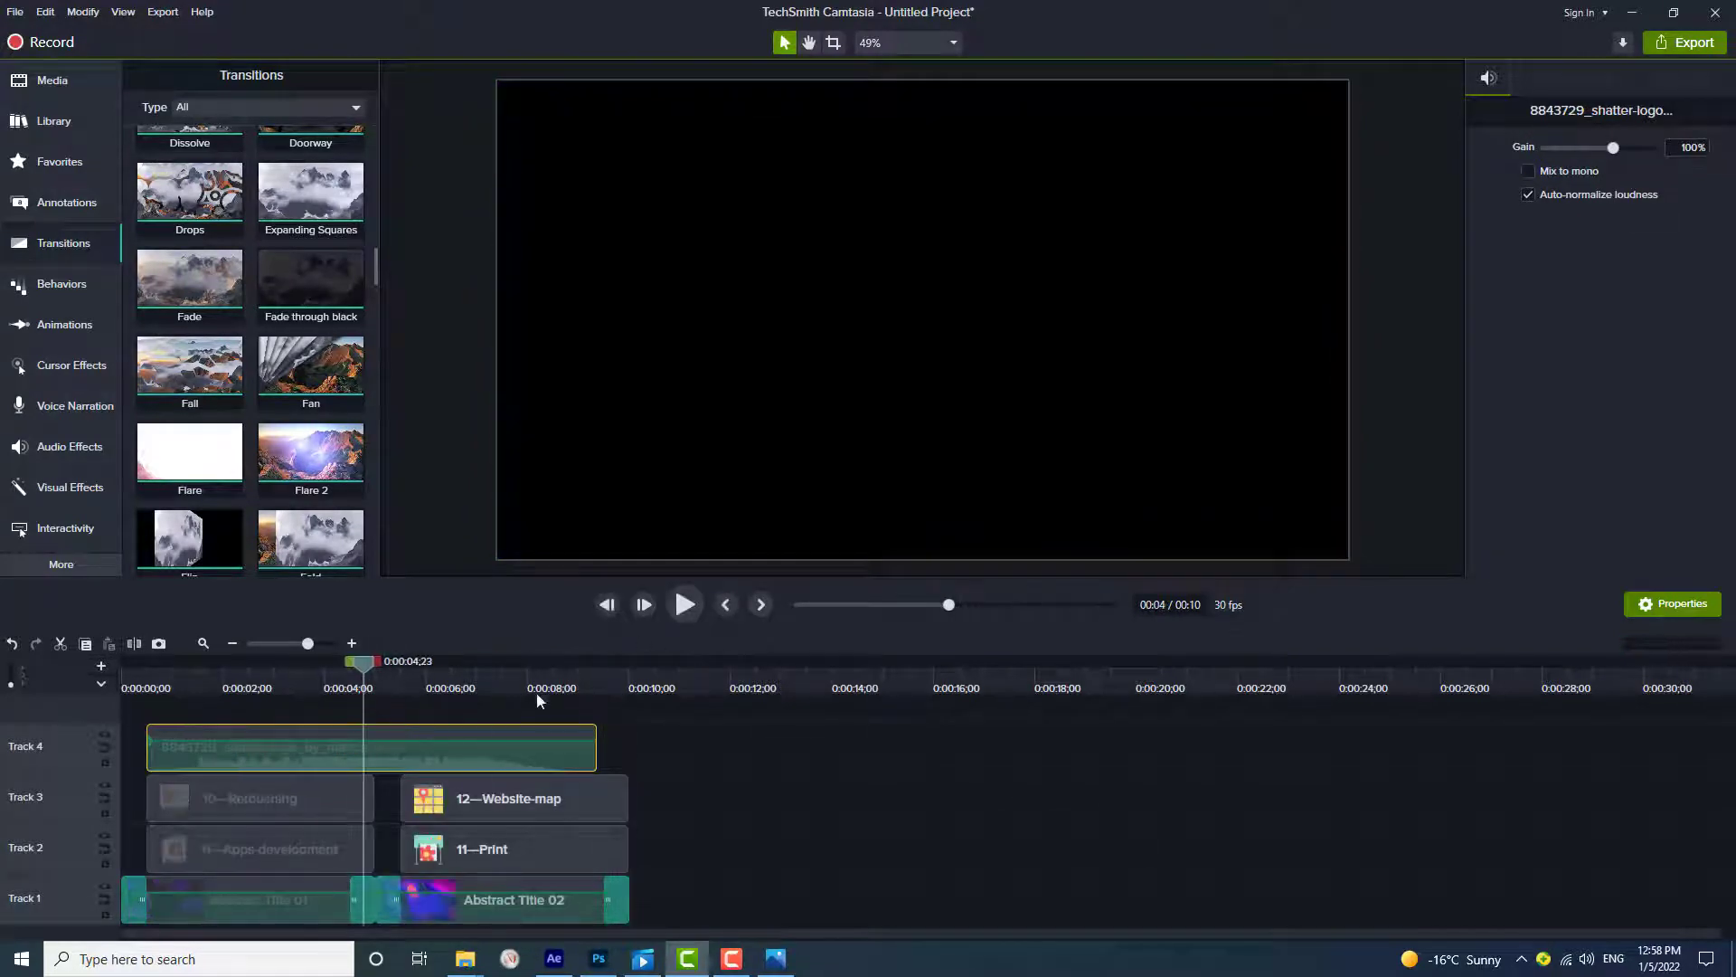
Step: Produce the project with the MP4 only (up to 1080p) preset as Танилцуулгын эхлэл.mp4 on Local Disk (D:)
click(1690, 51)
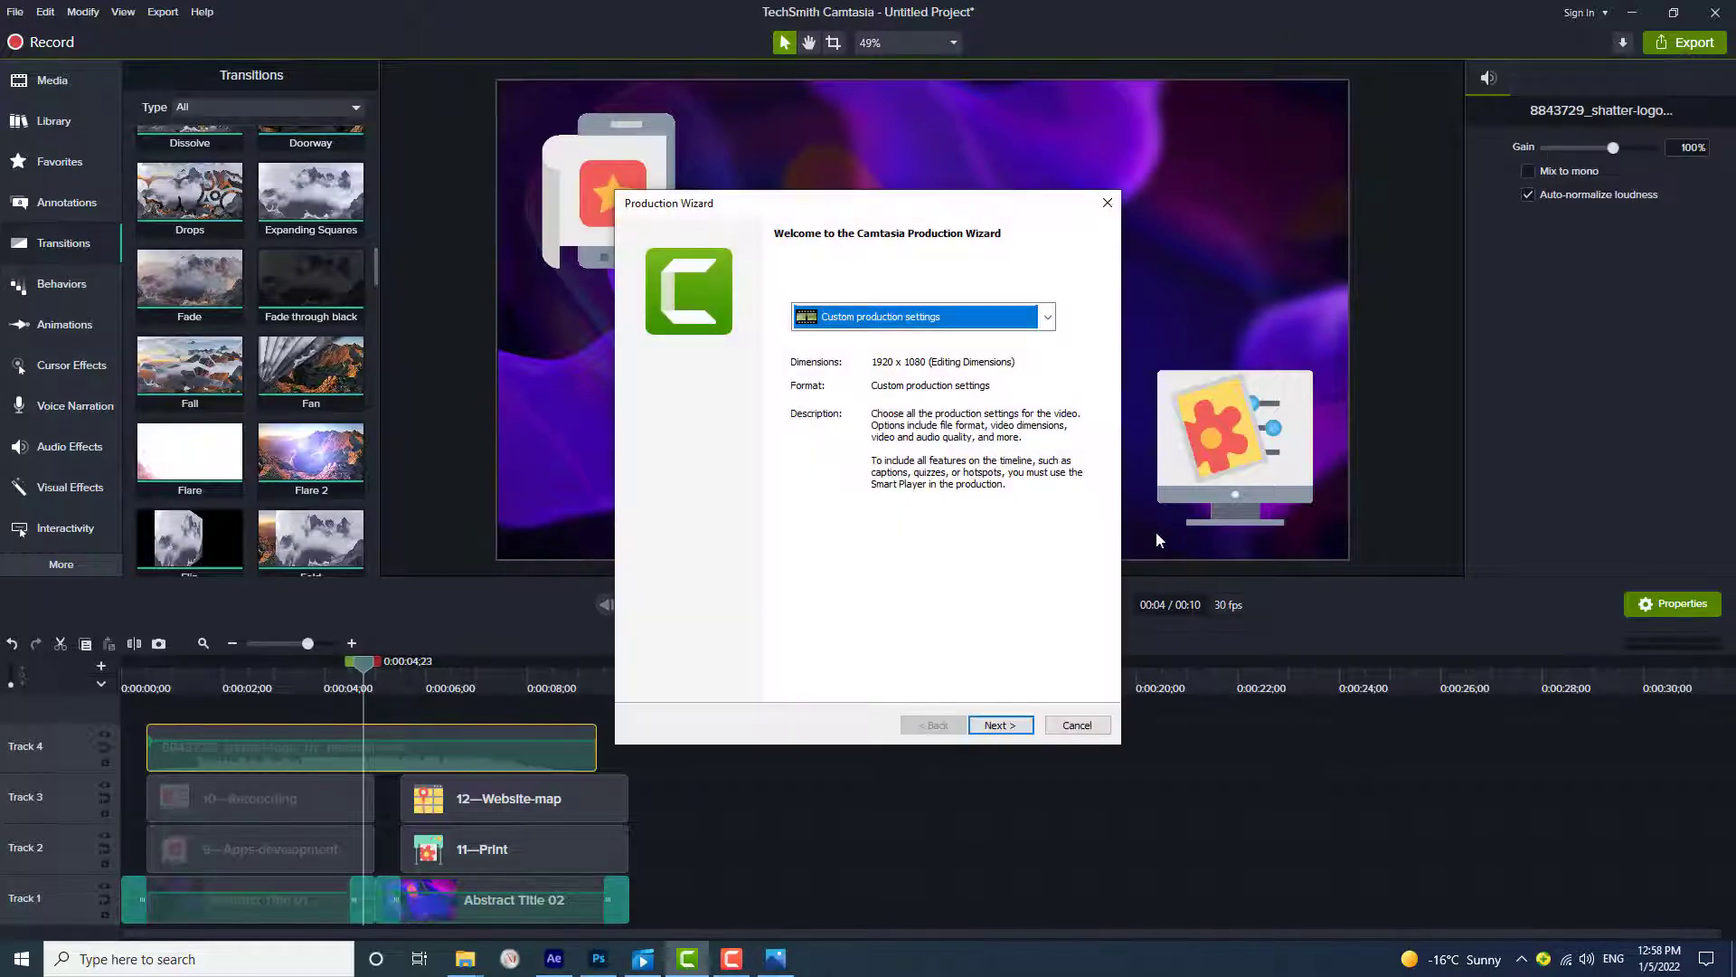
click(1047, 317)
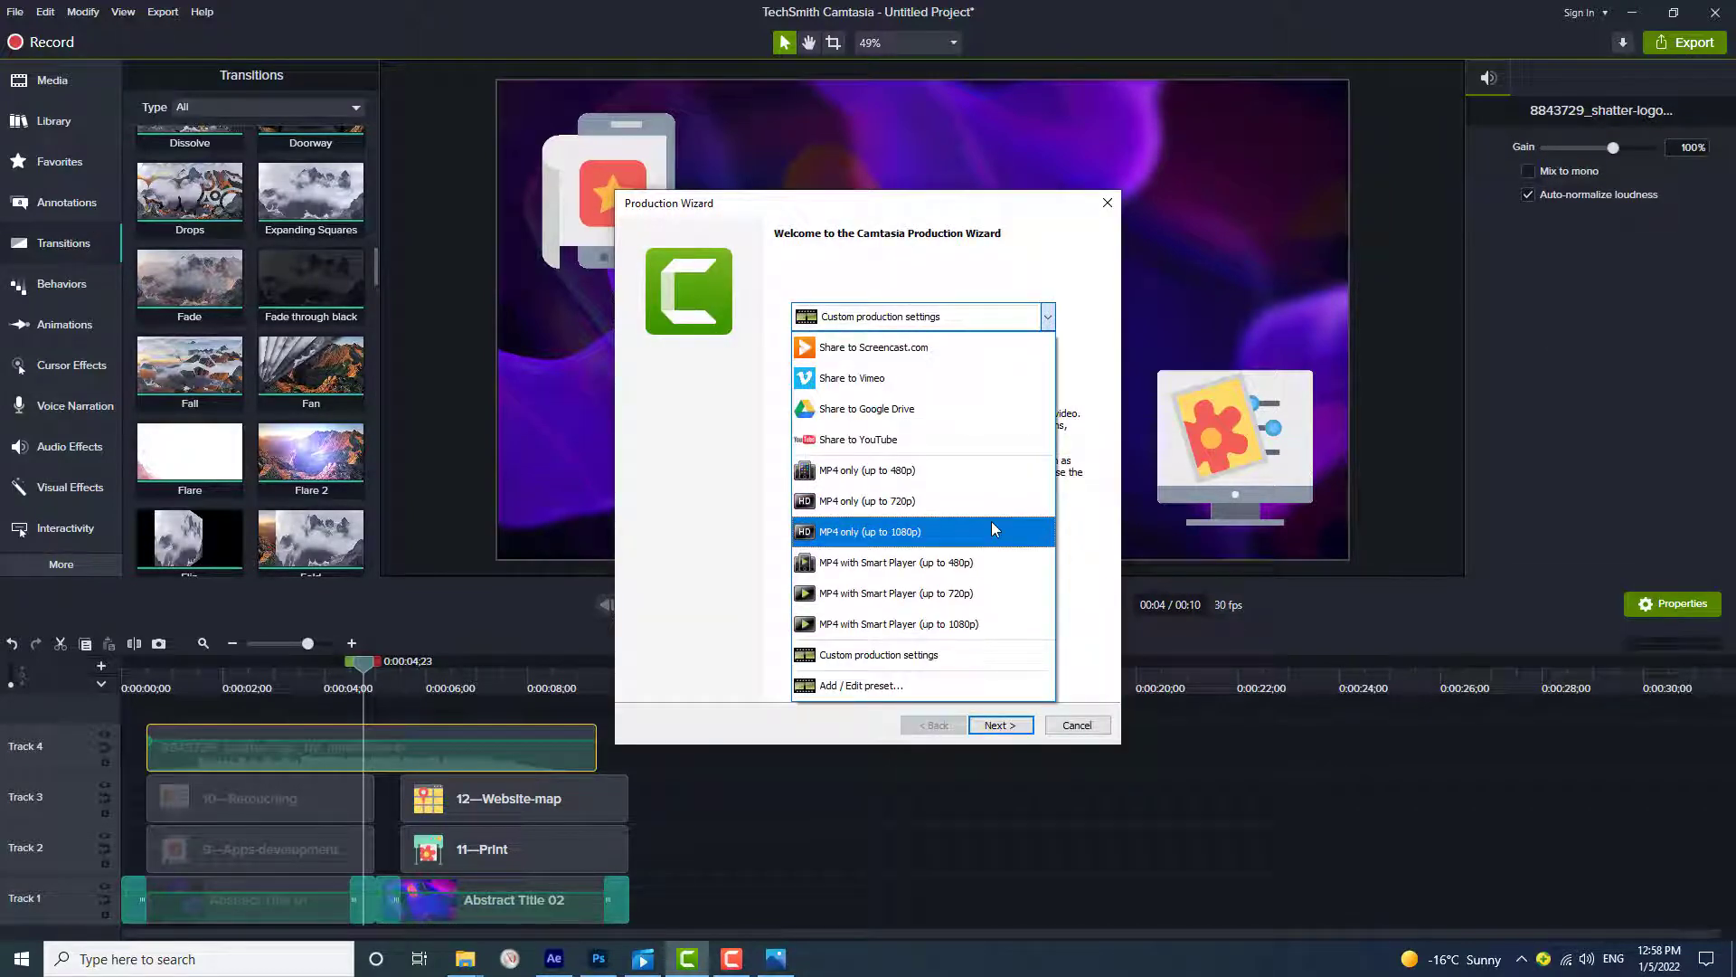
click(991, 528)
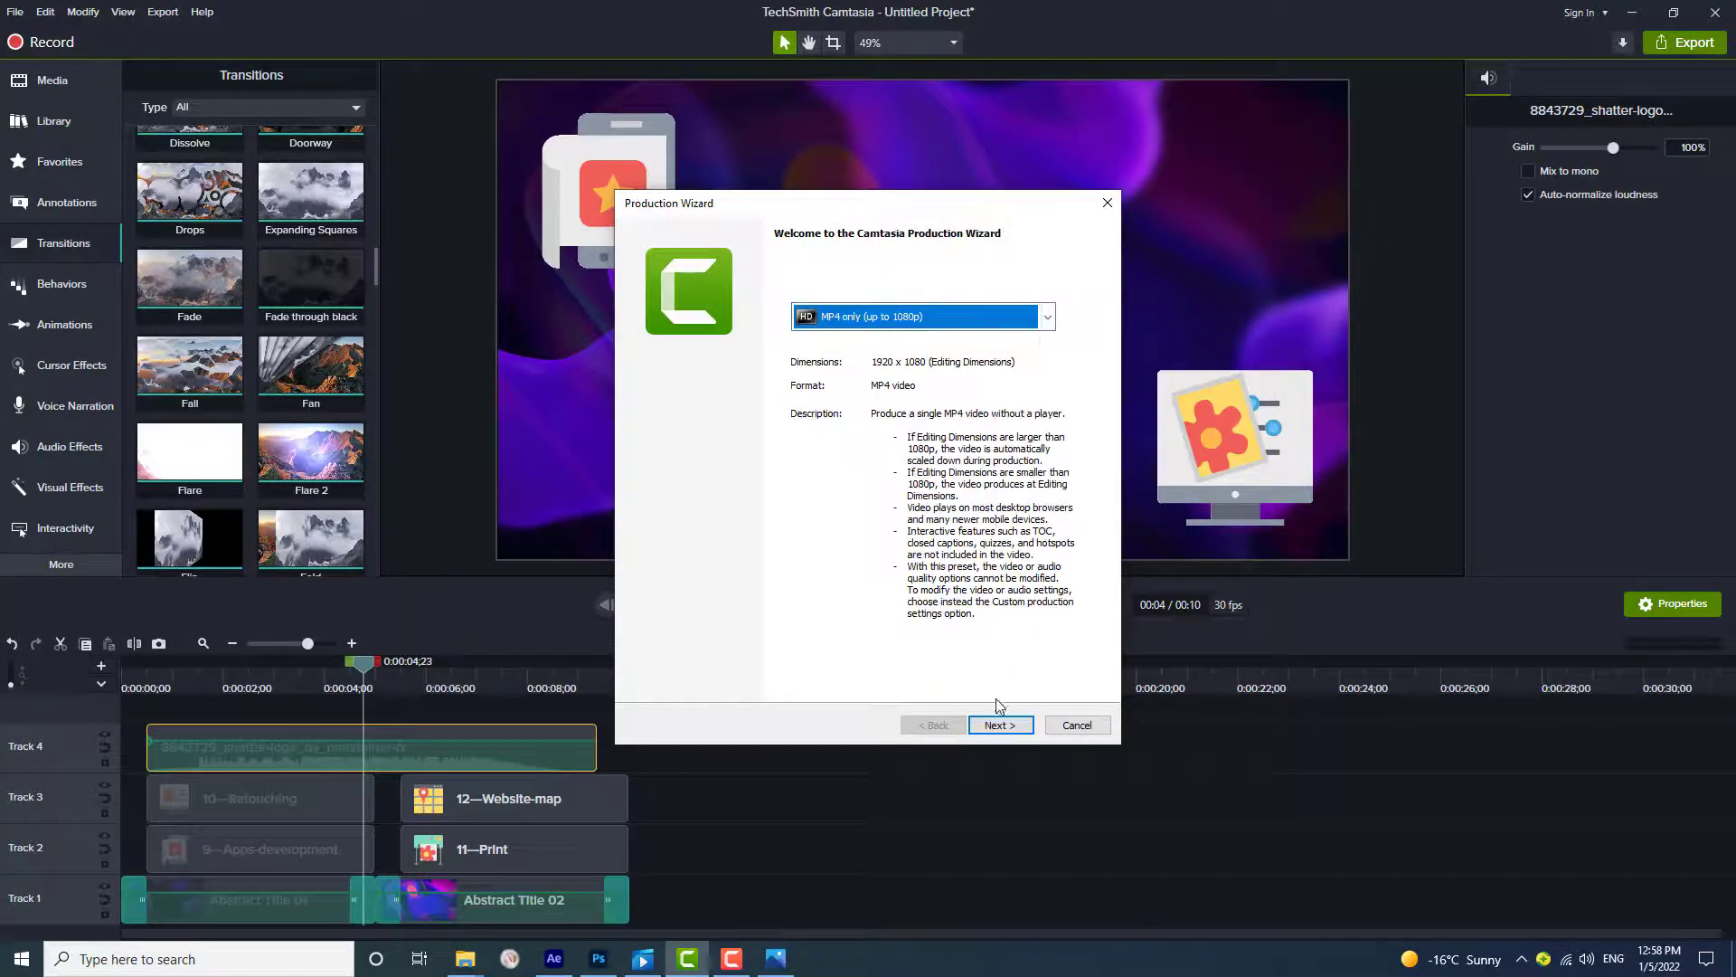
click(999, 724)
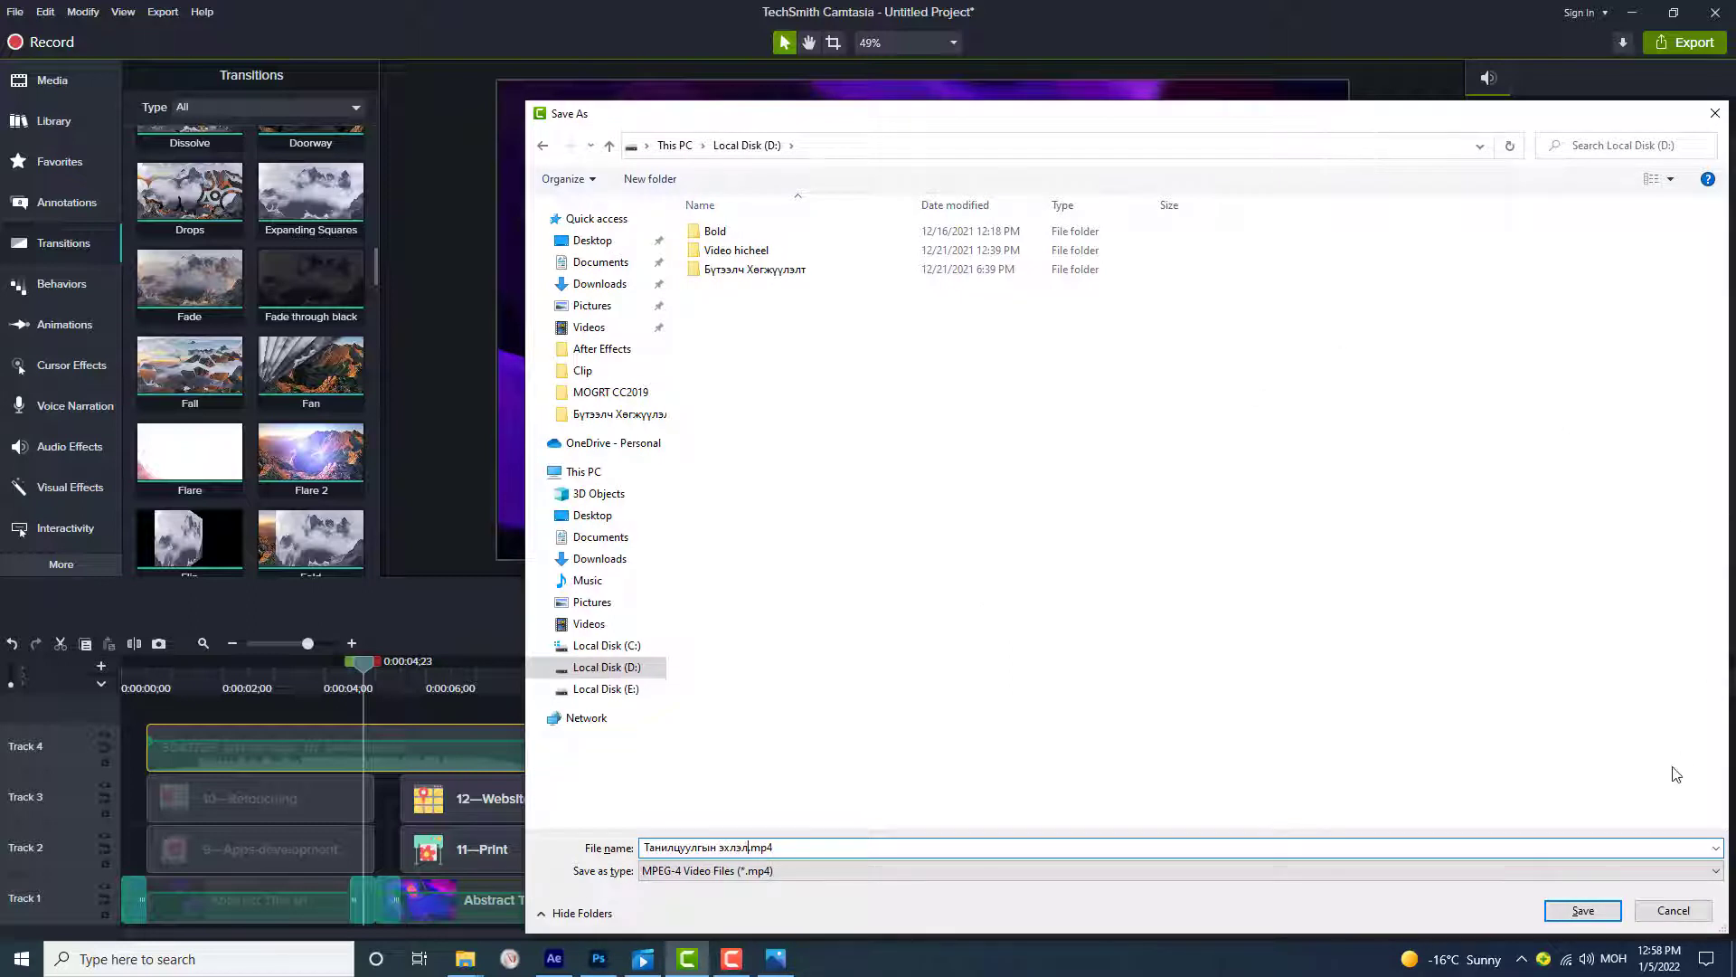
drag(751, 847, 633, 852)
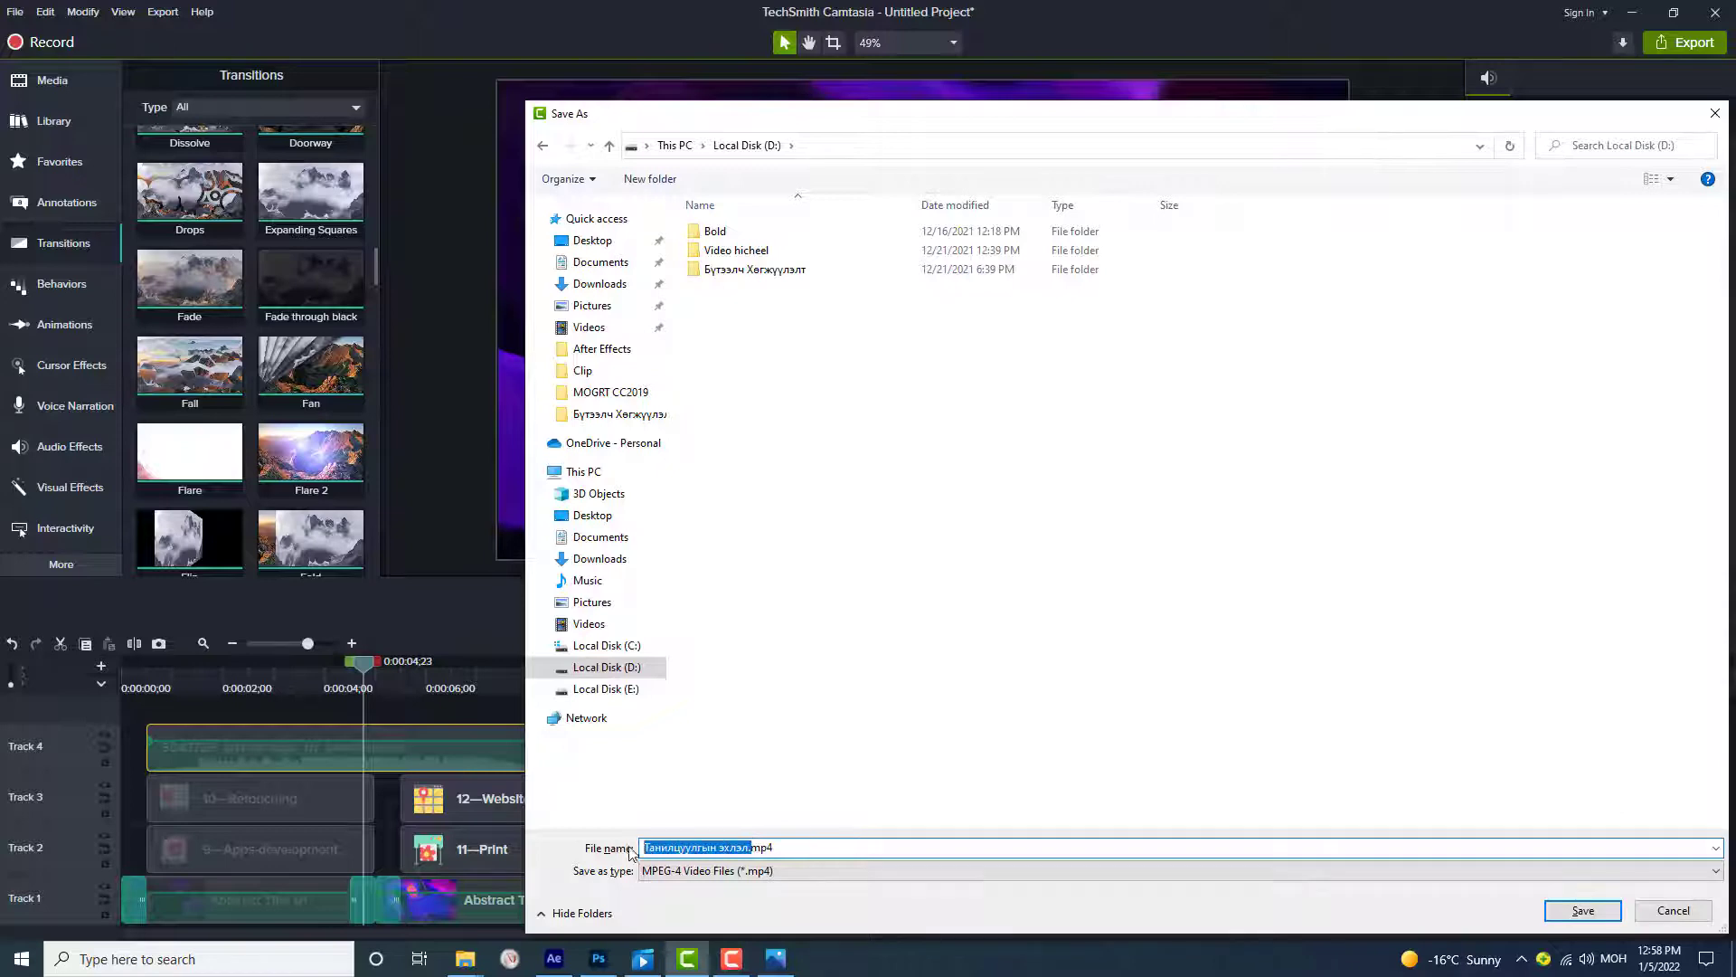
click(1596, 911)
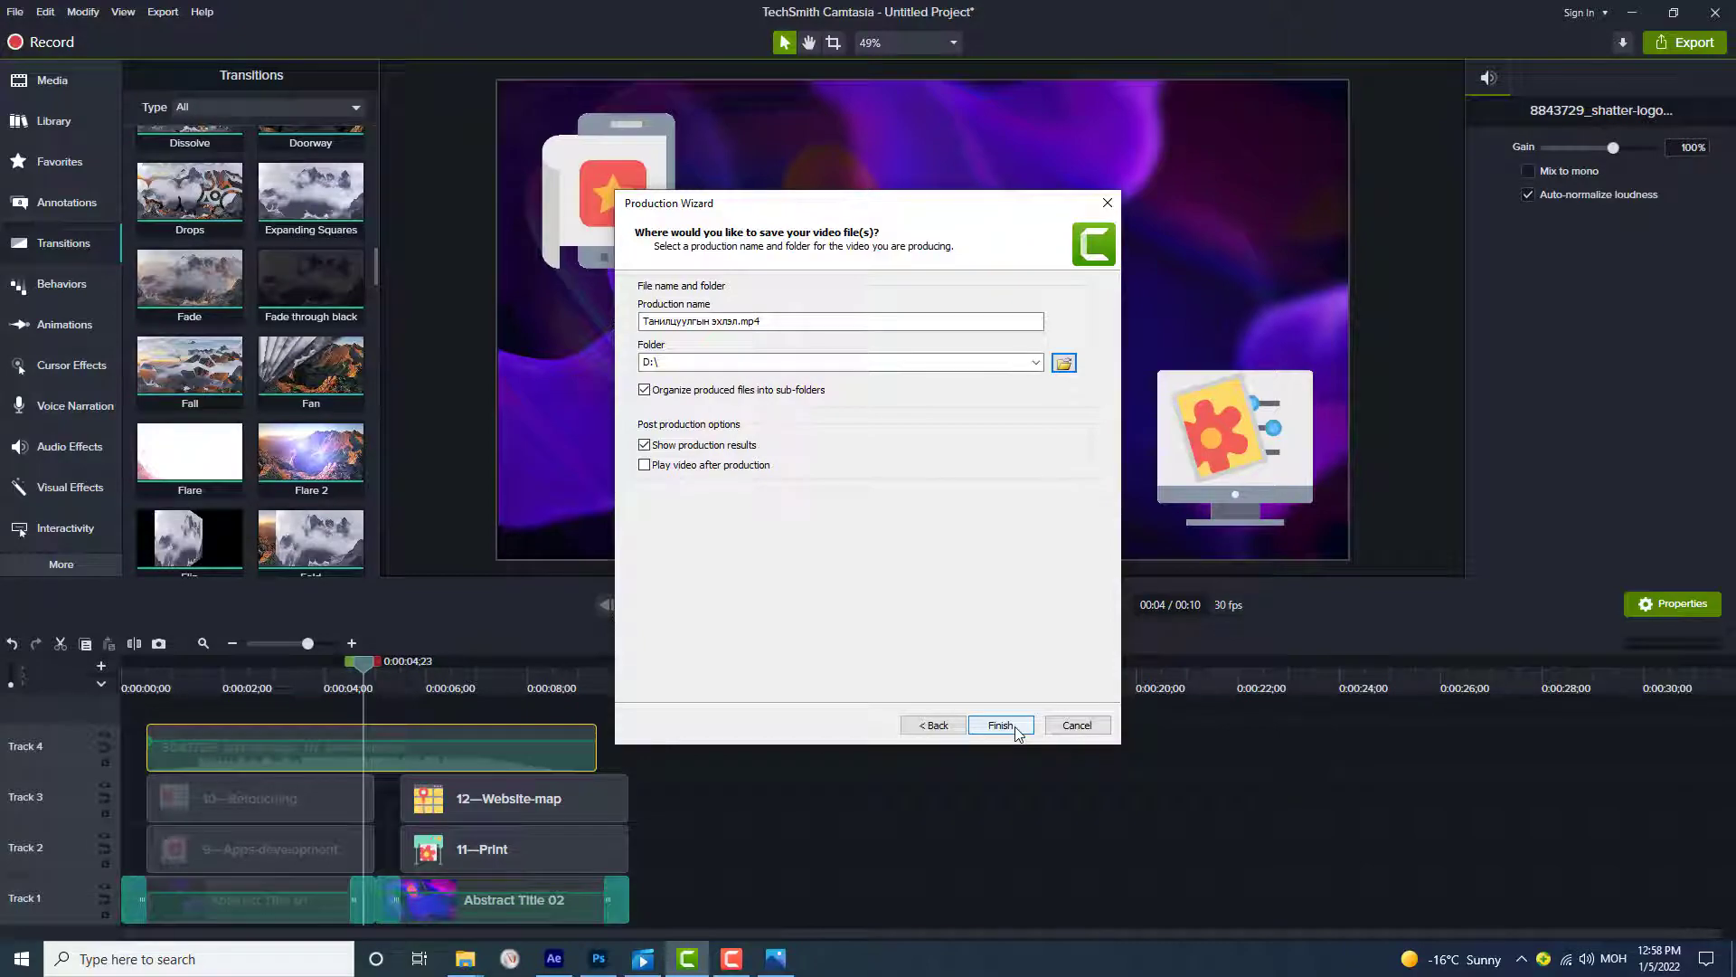
click(1000, 725)
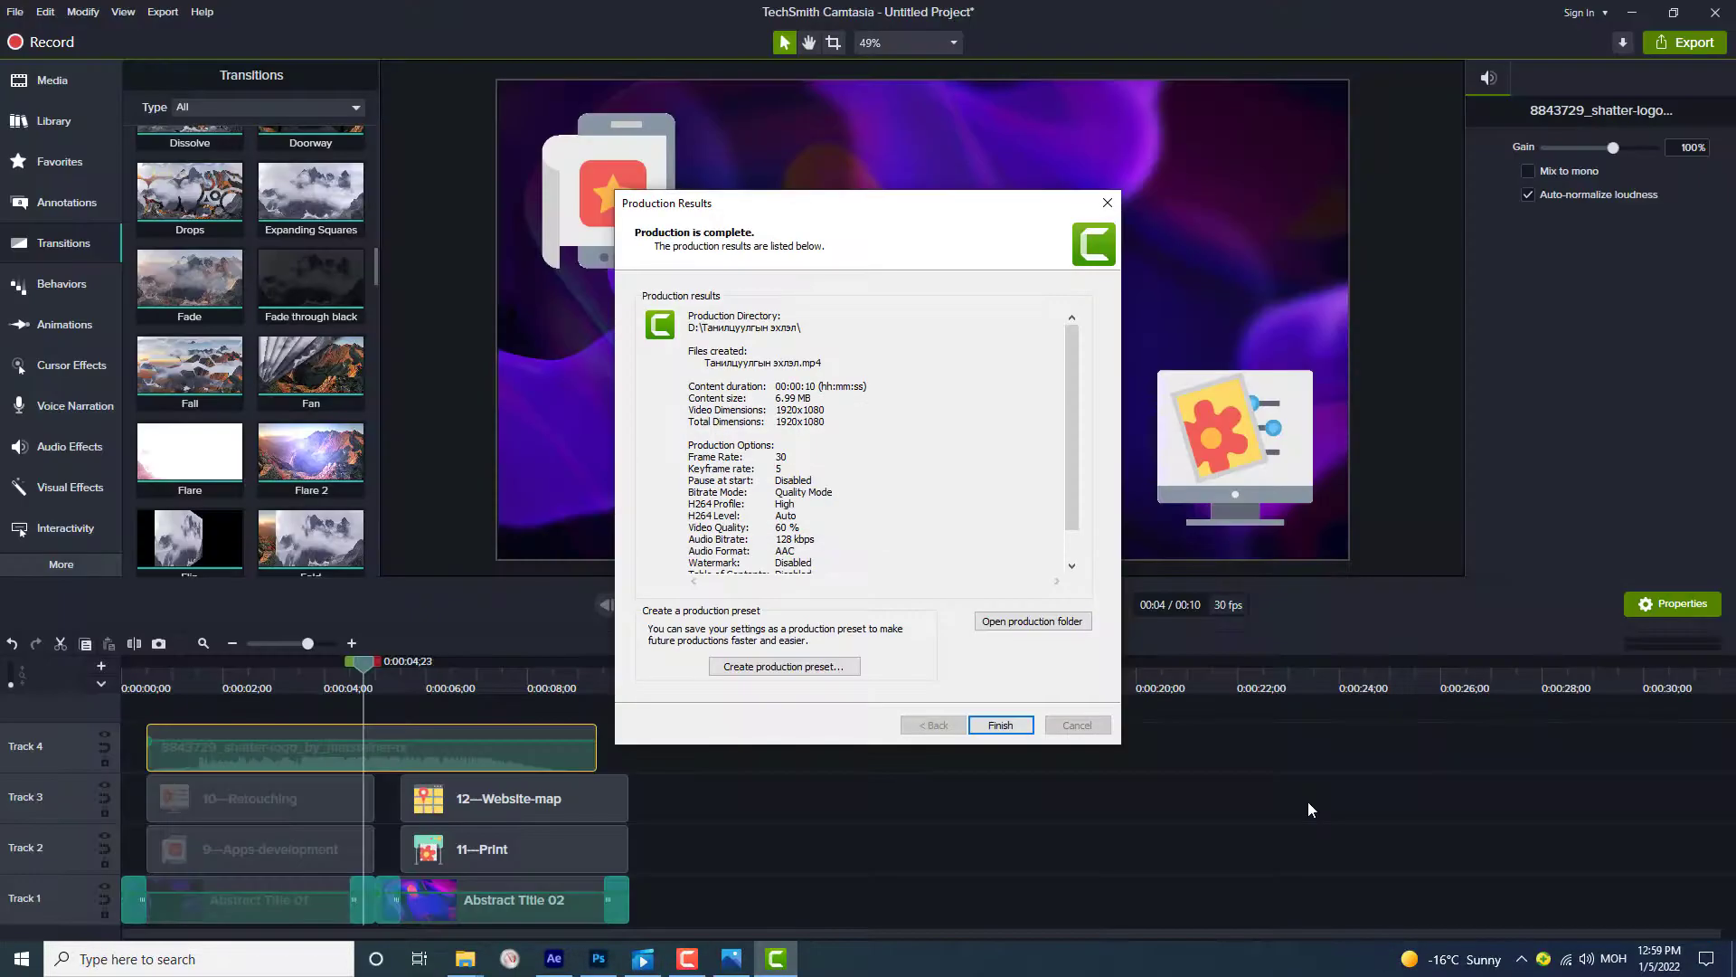
Step: Open the production folder and play the exported Танилцуулгын эхлэл.mp4 video
click(1048, 622)
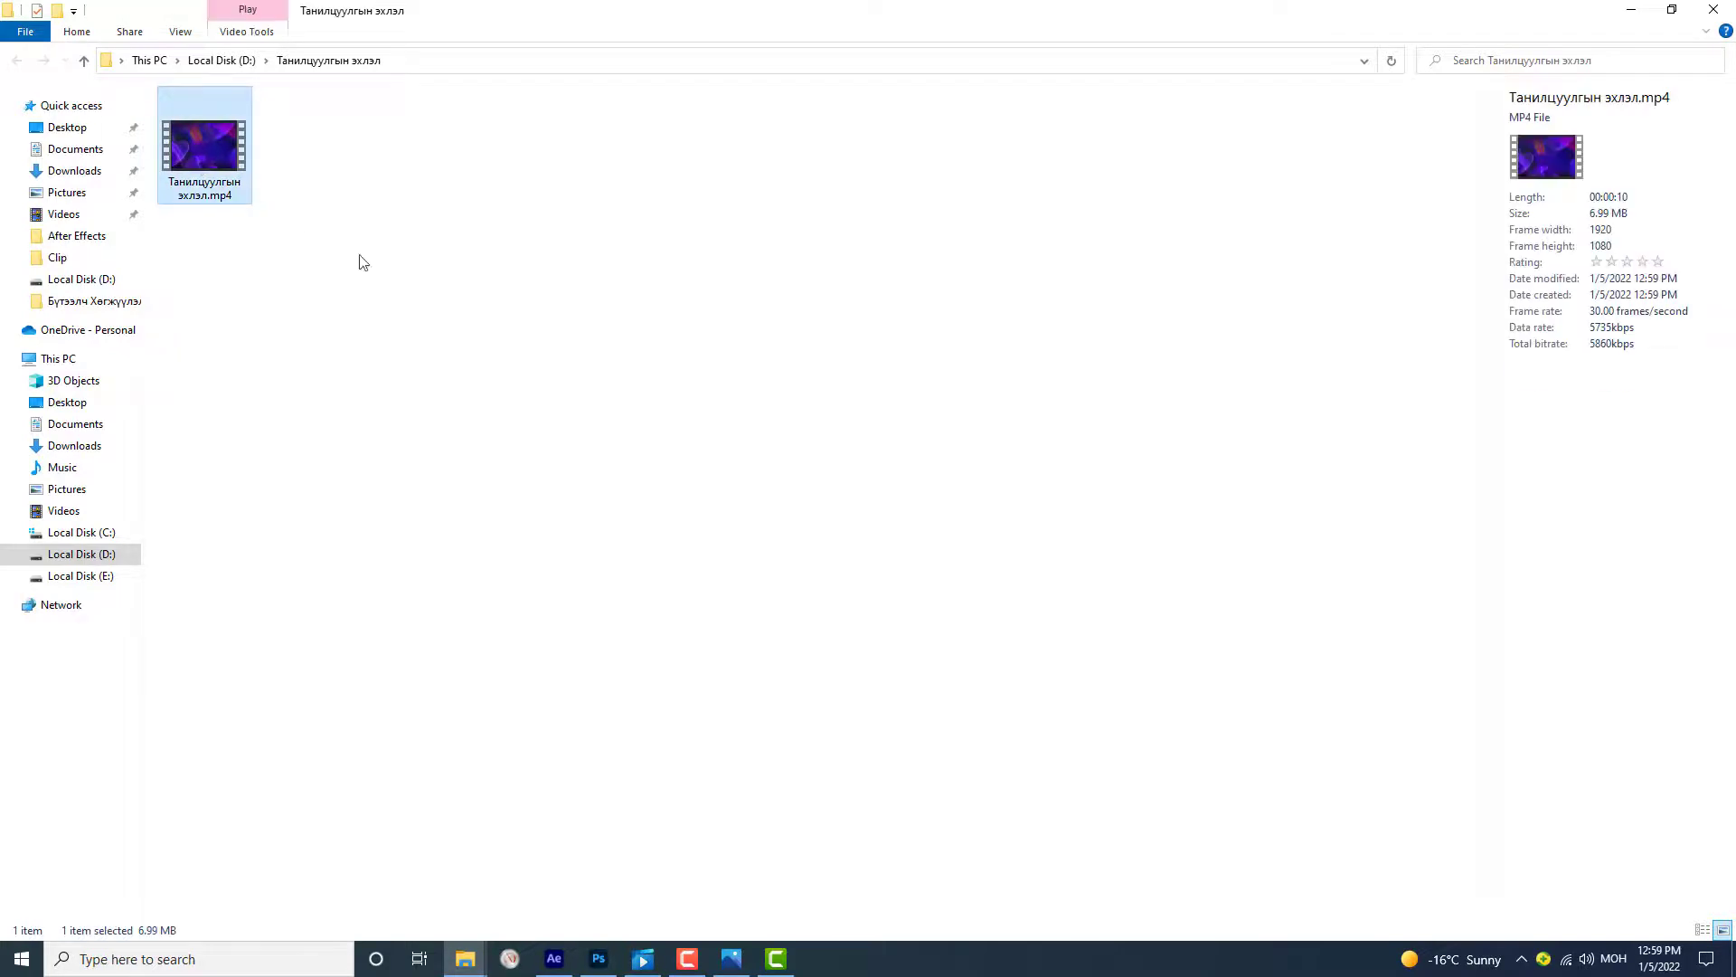
double_click(227, 169)
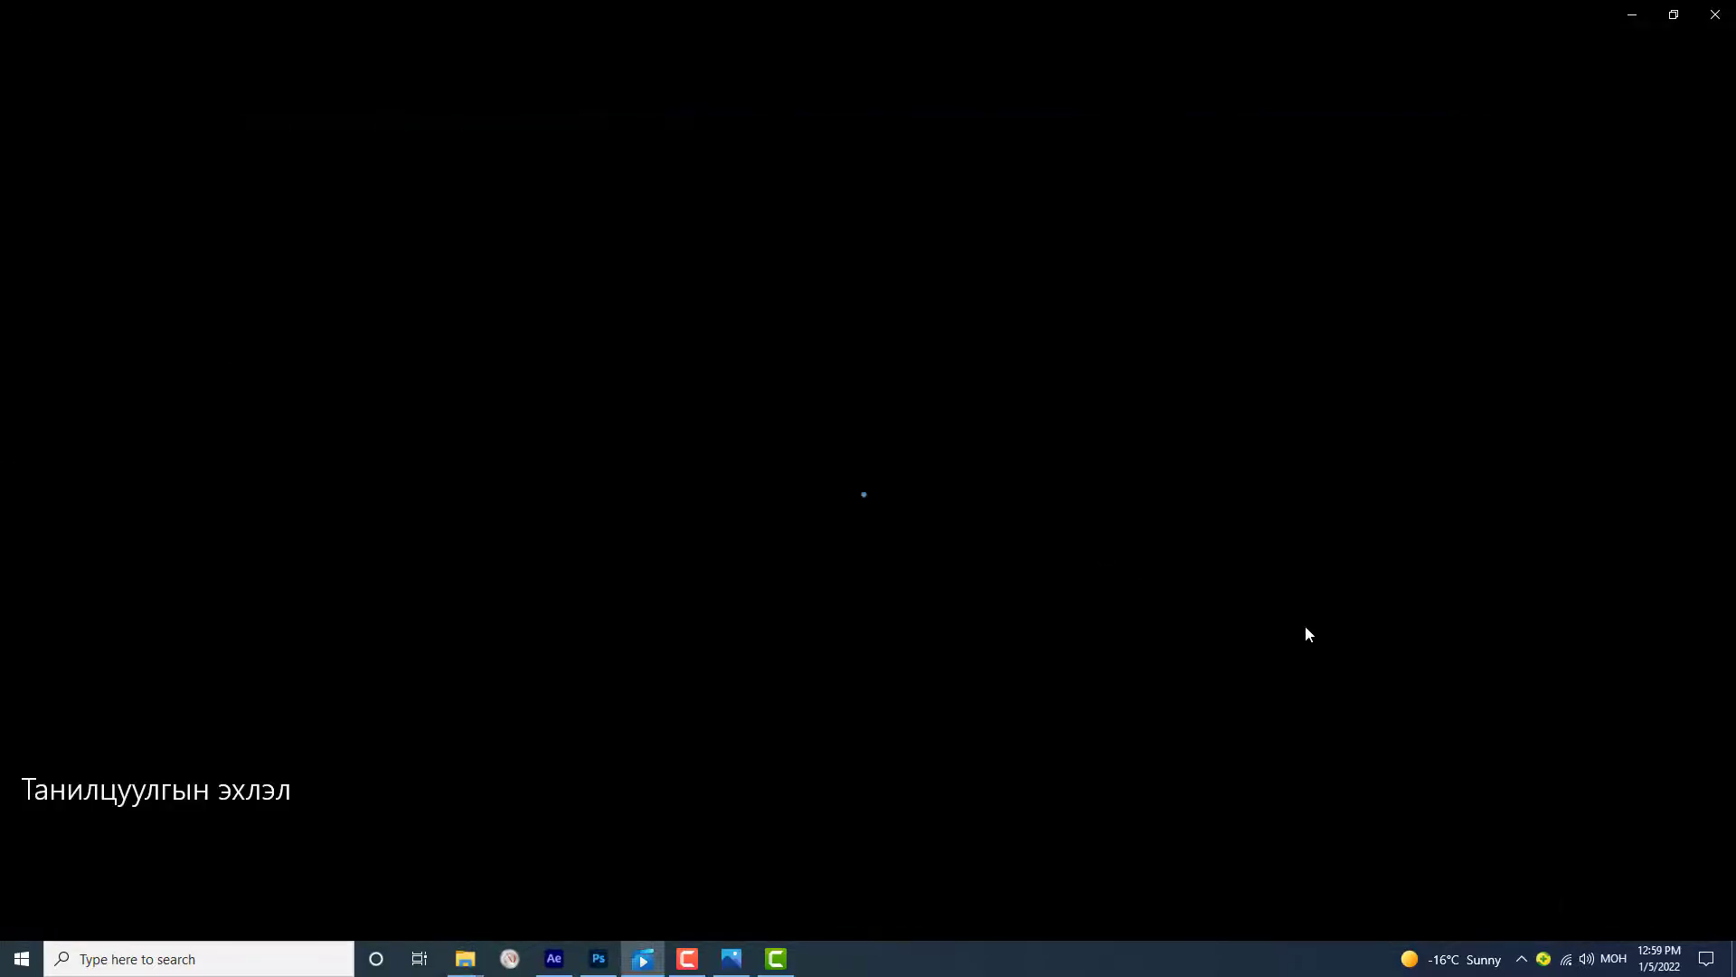